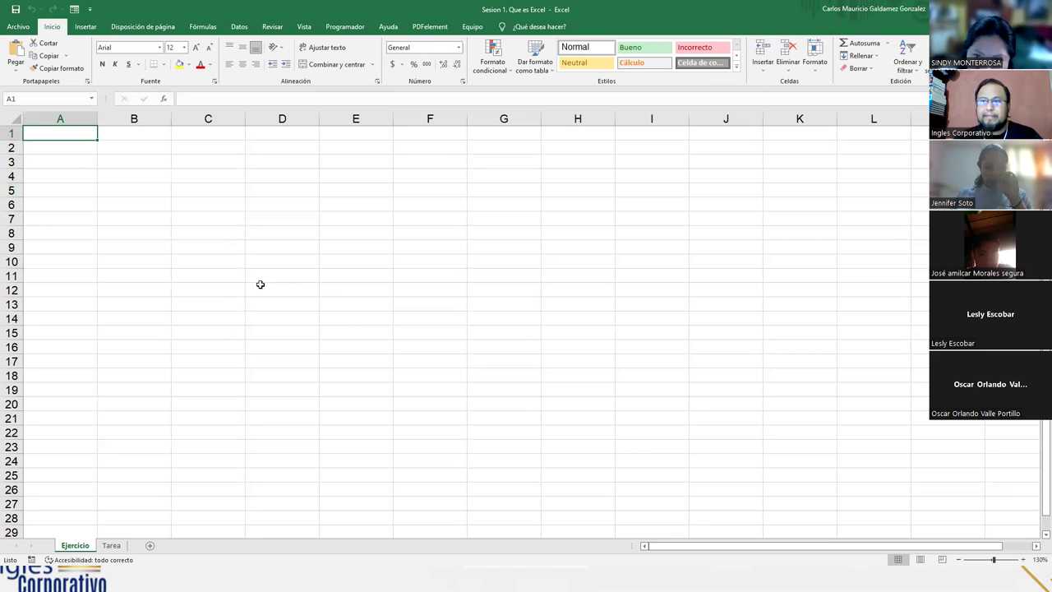
pyautogui.click(19, 27)
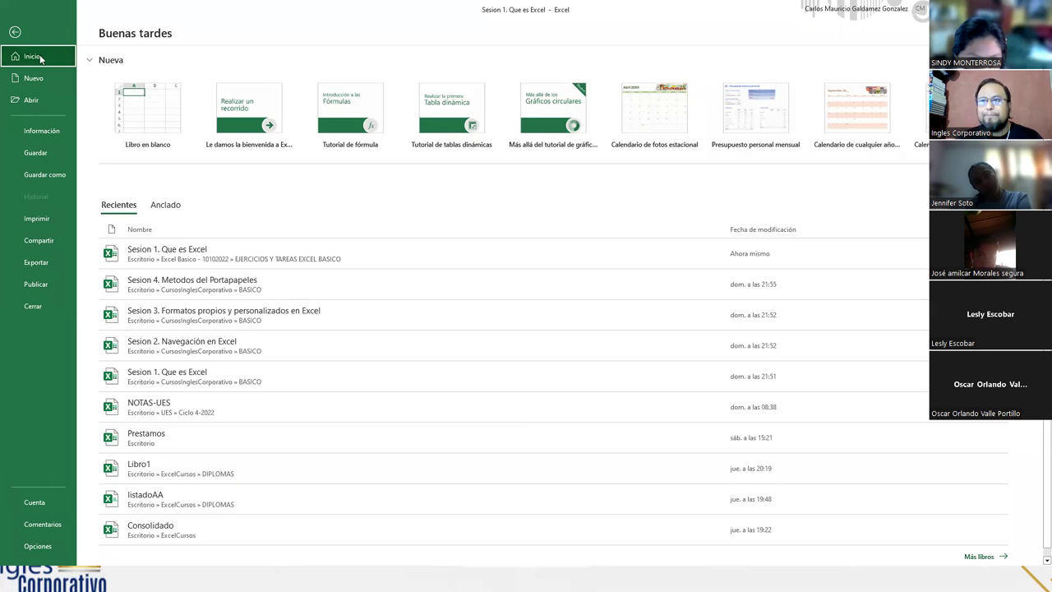
pyautogui.click(15, 31)
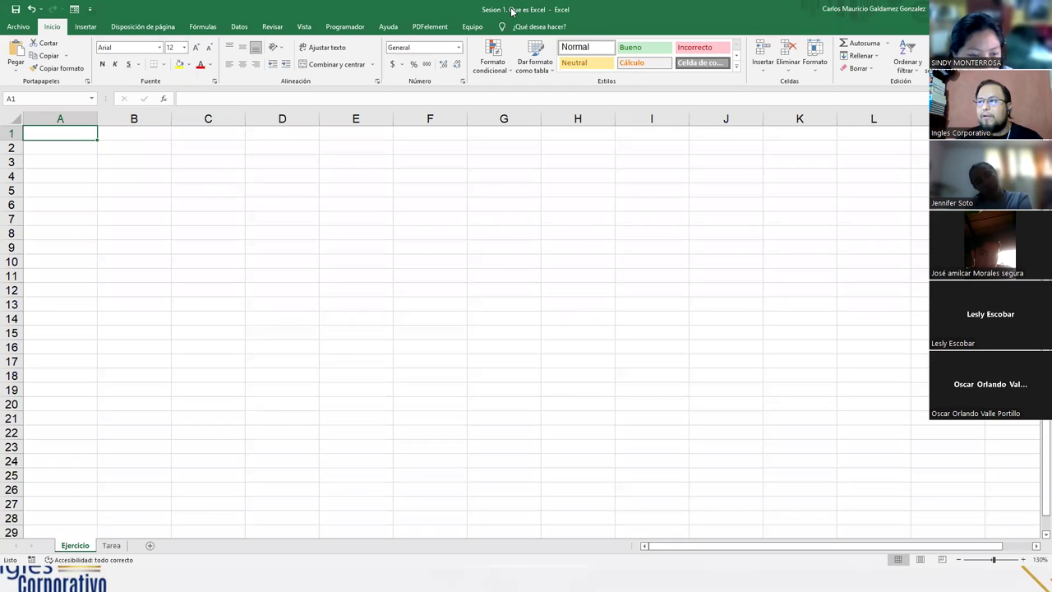
pyautogui.click(886, 12)
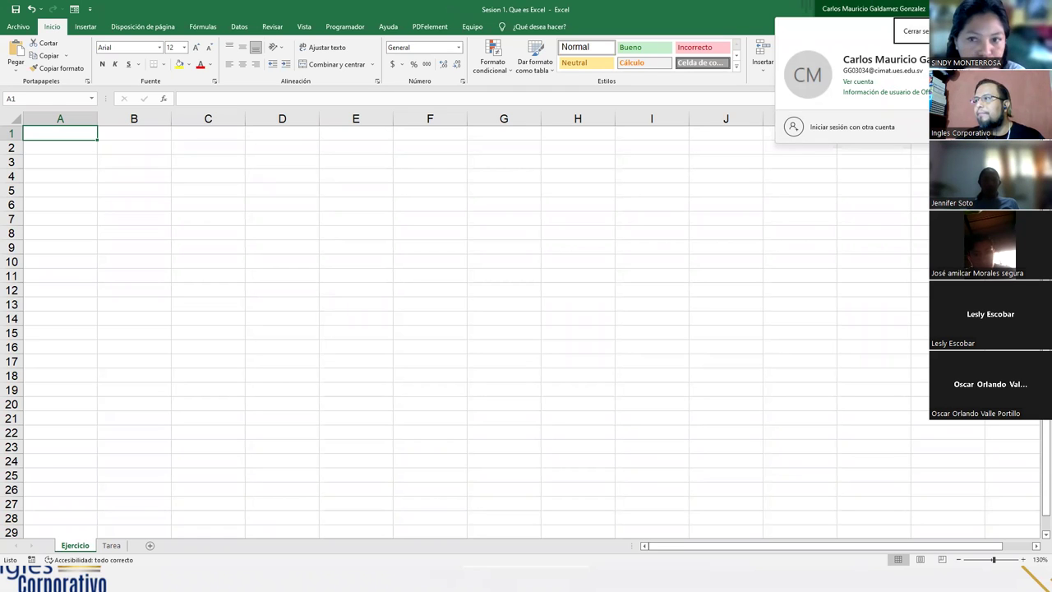
pyautogui.press('Escape')
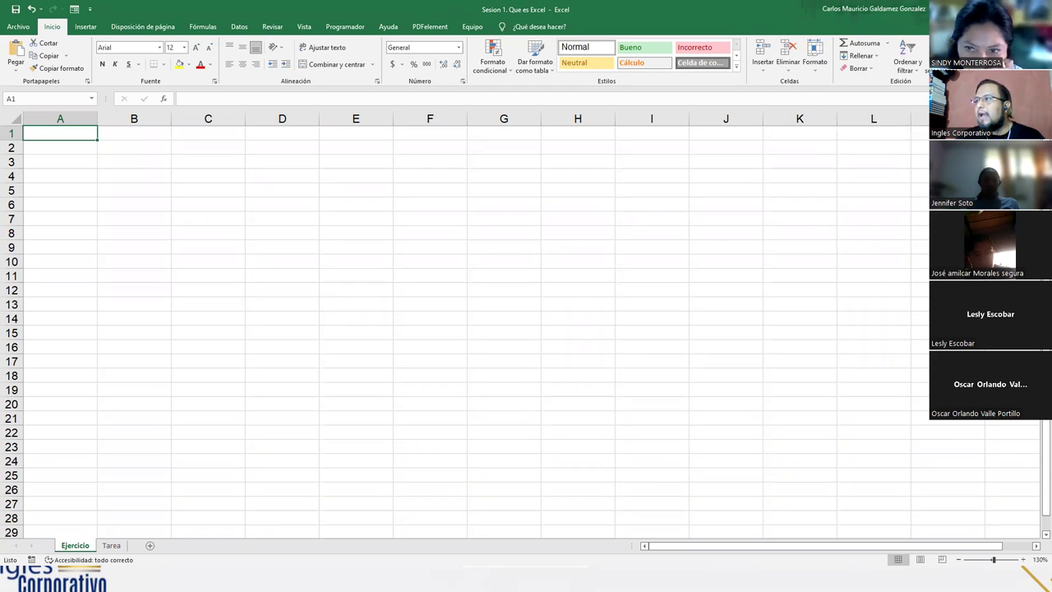
pyautogui.moveTo(995, 8)
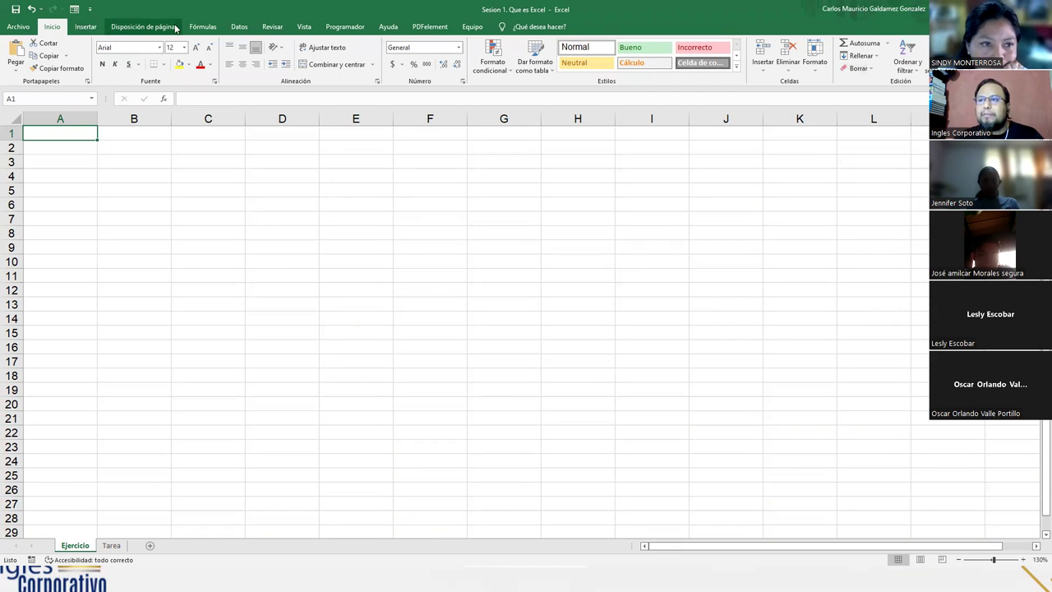
pyautogui.click(85, 28)
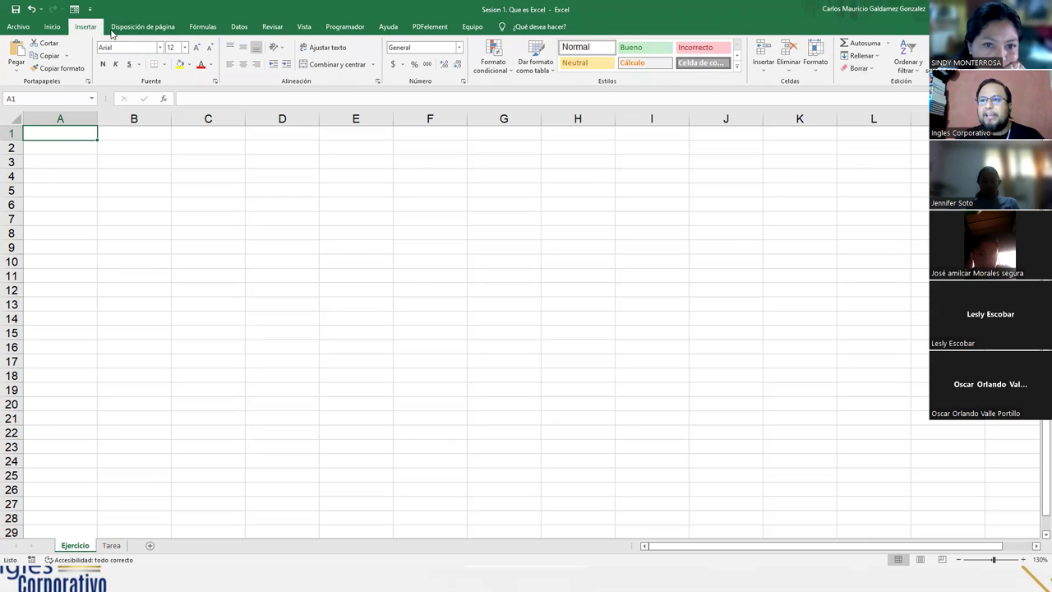
pyautogui.click(140, 28)
pyautogui.click(202, 27)
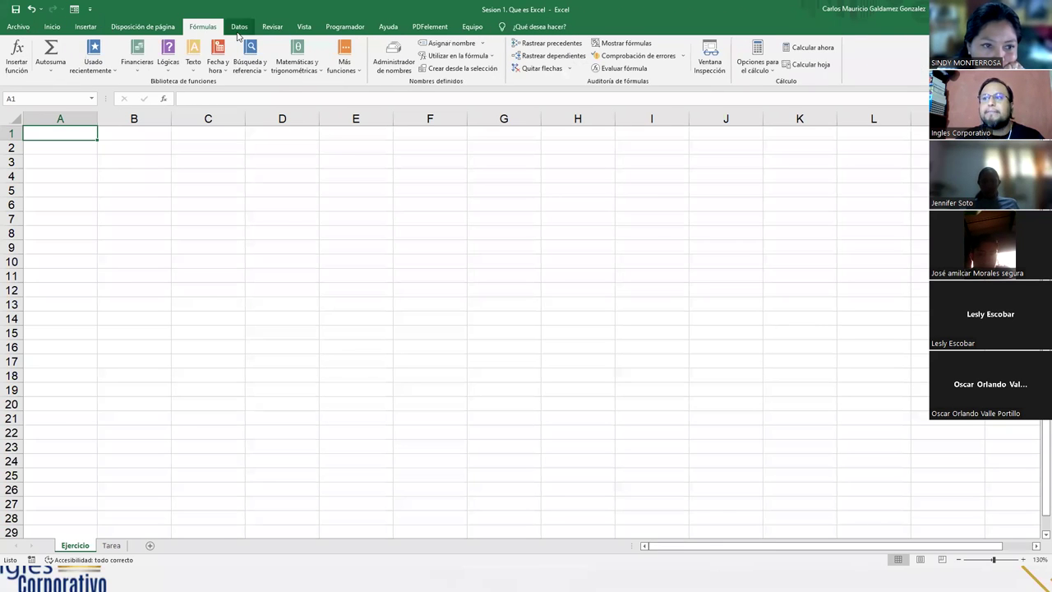
pyautogui.click(238, 30)
pyautogui.click(272, 27)
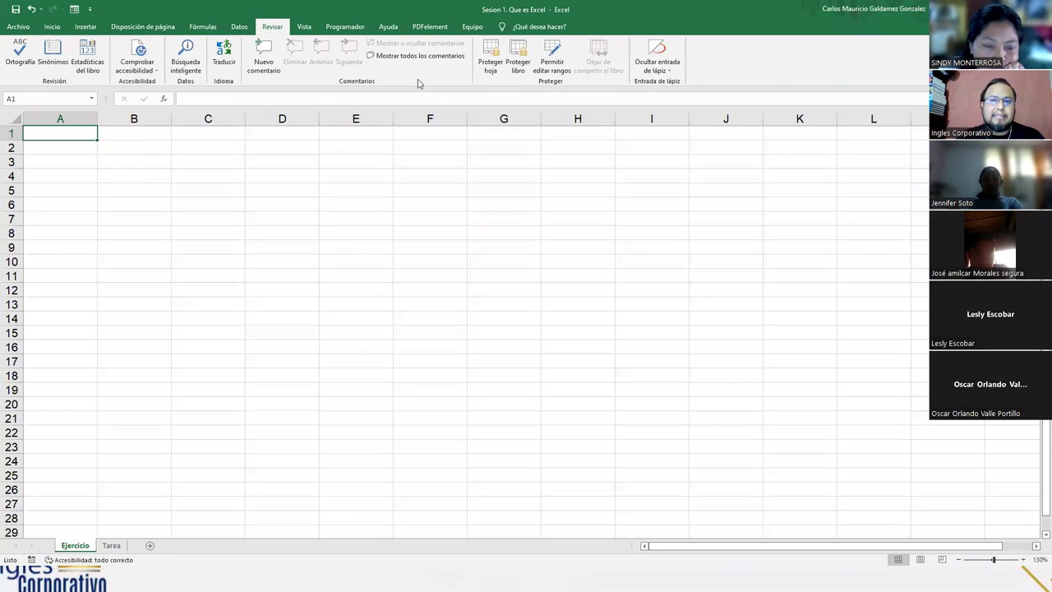
pyautogui.click(52, 27)
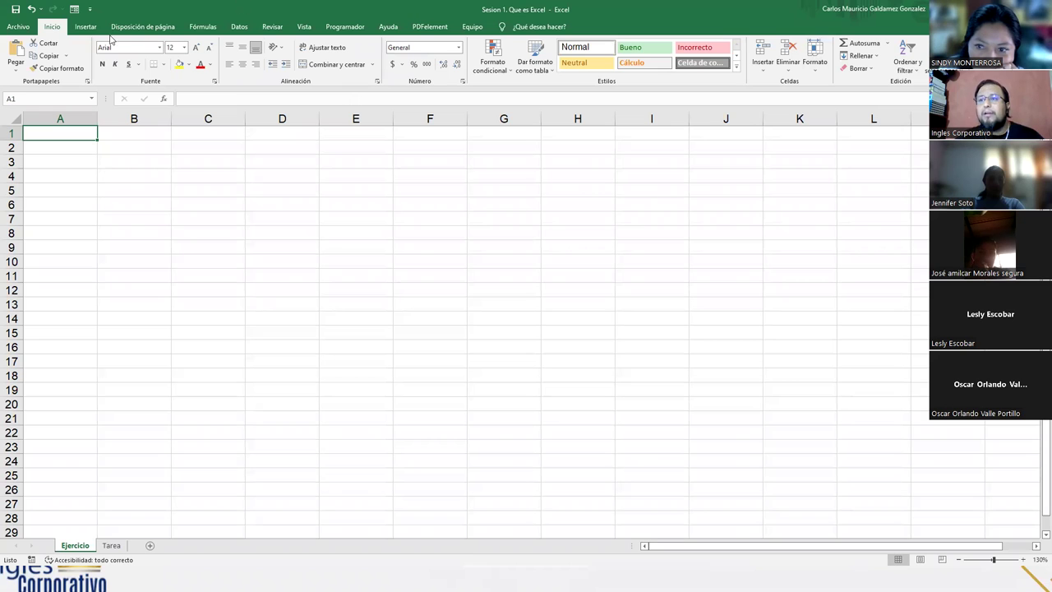
pyautogui.click(87, 27)
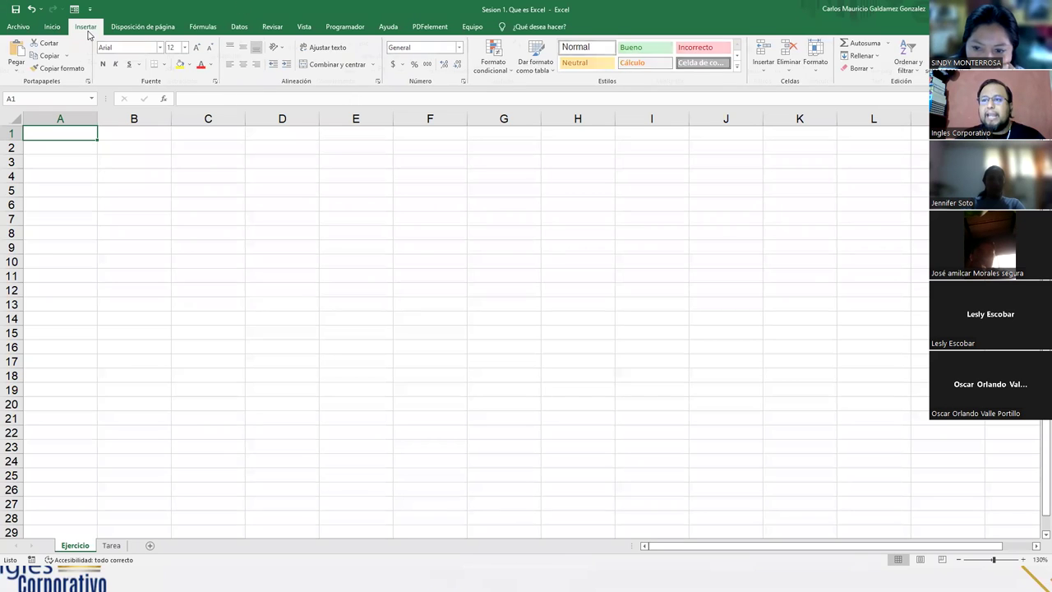
pyautogui.click(134, 28)
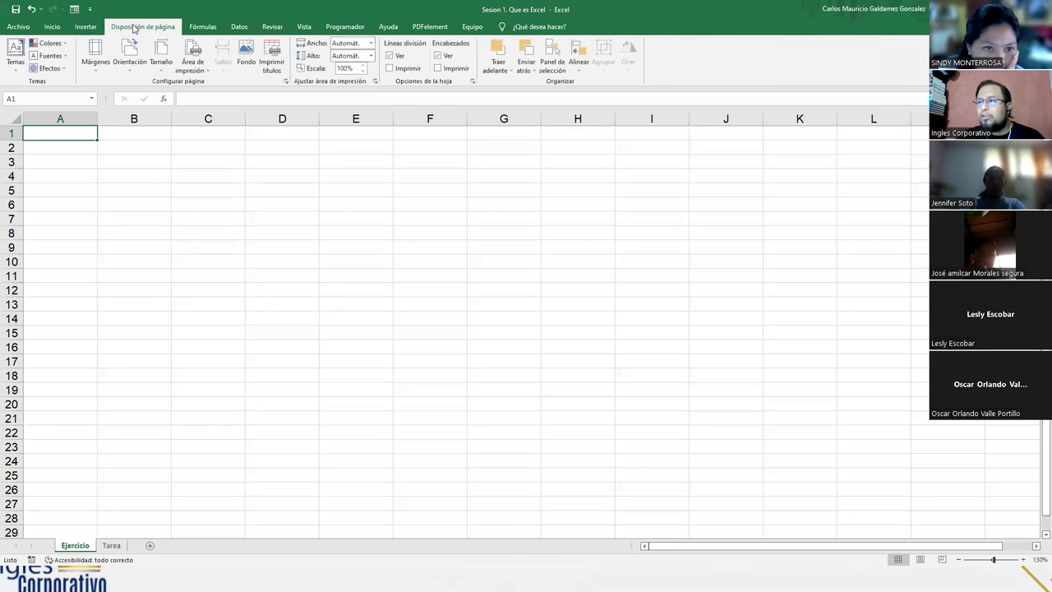
pyautogui.click(211, 27)
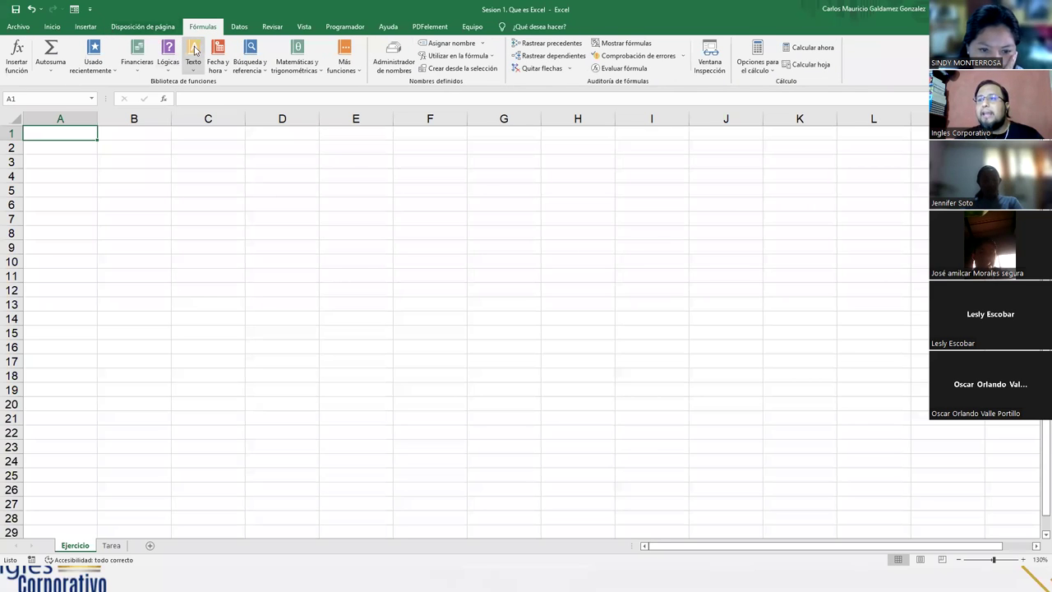
pyautogui.click(239, 27)
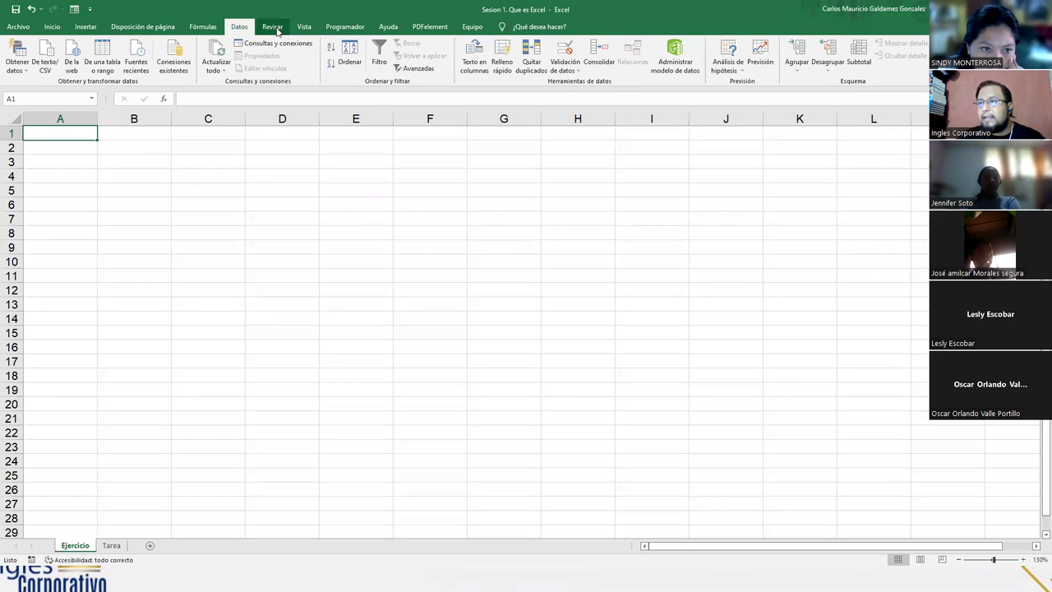
pyautogui.click(276, 28)
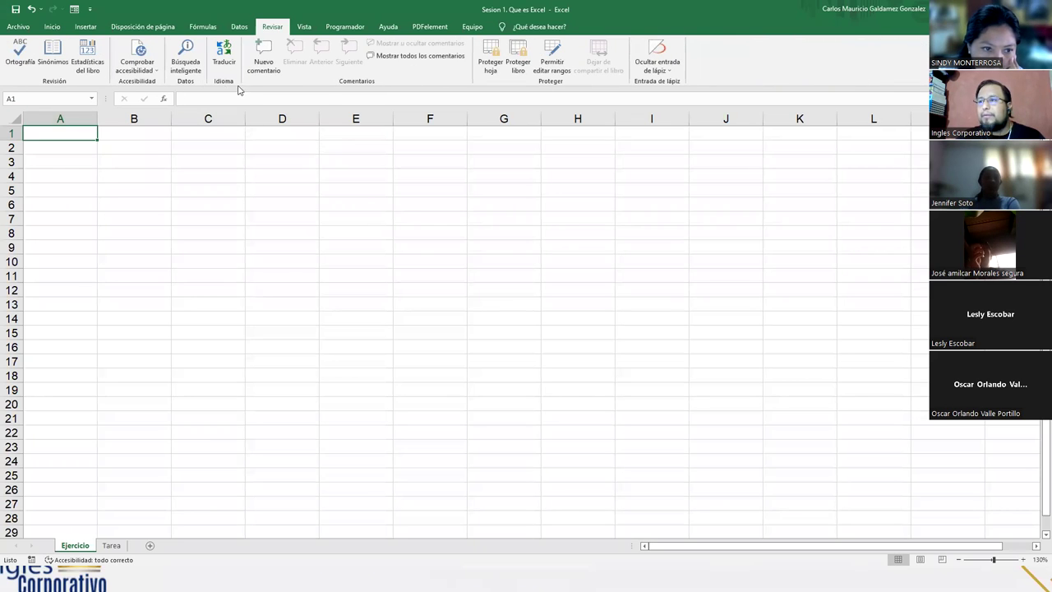
pyautogui.click(304, 28)
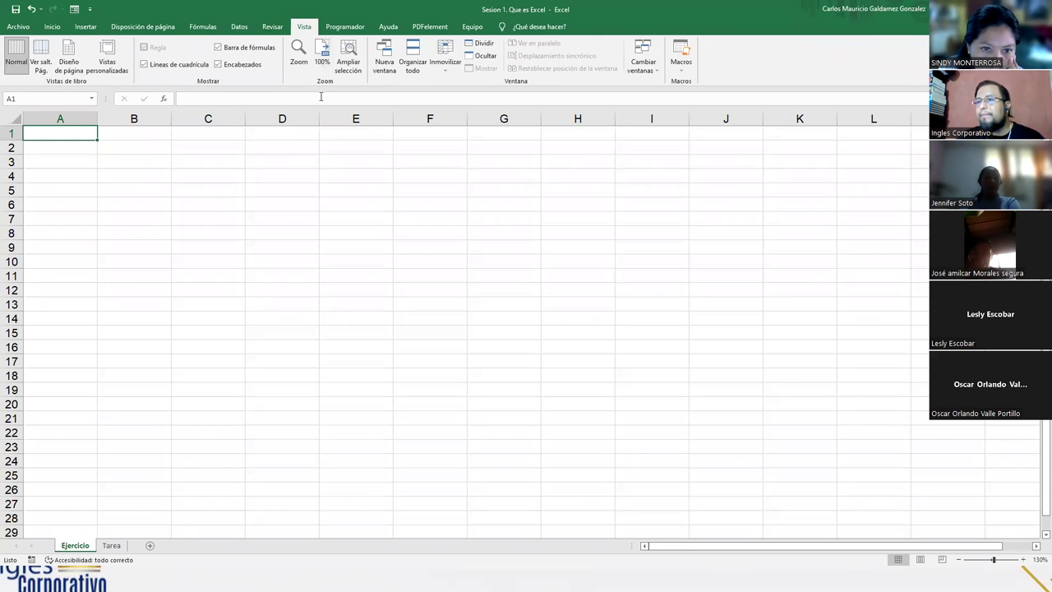
pyautogui.click(339, 28)
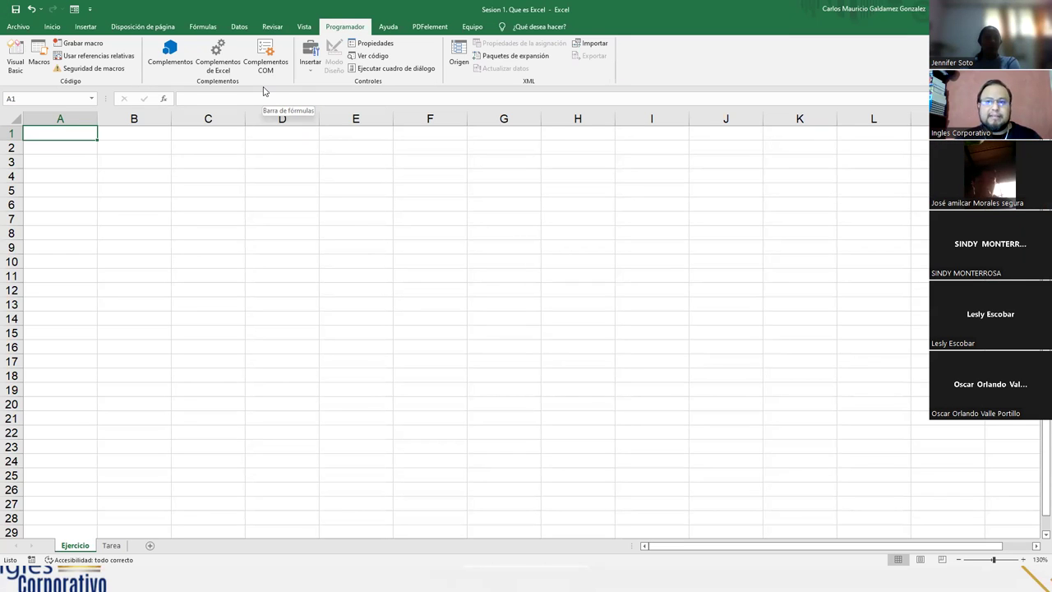
pyautogui.click(398, 33)
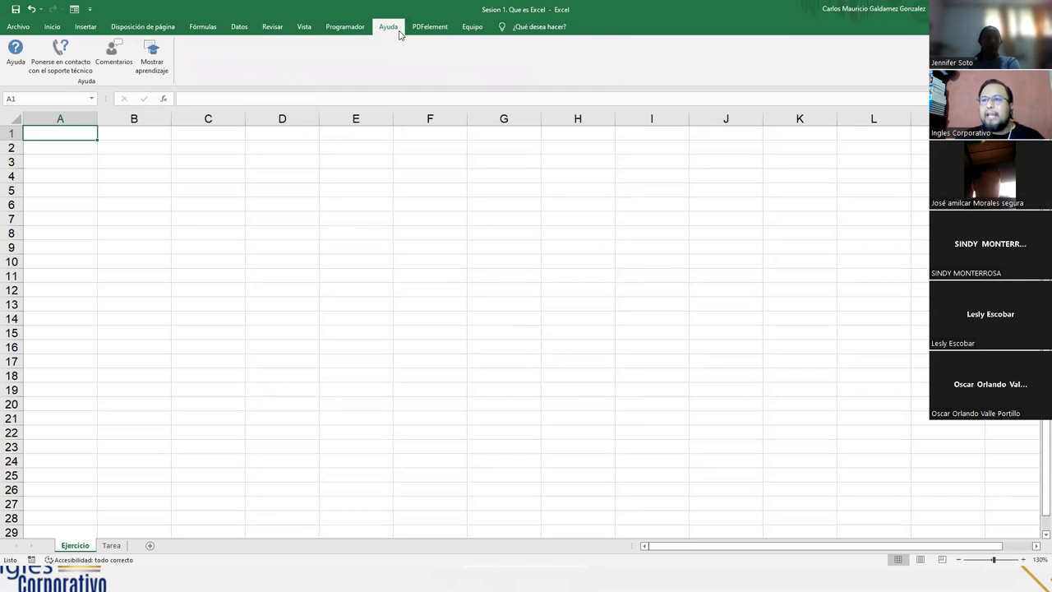
pyautogui.click(46, 31)
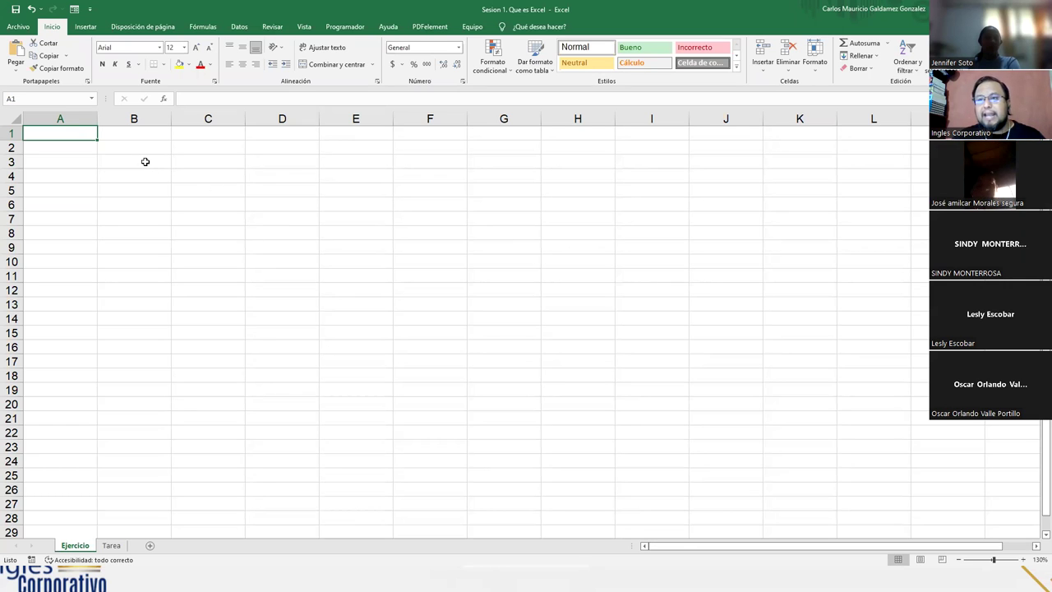
# Enter the instructor's full name in cell B3 of the Ejercicio sheet
pyautogui.click(146, 161)
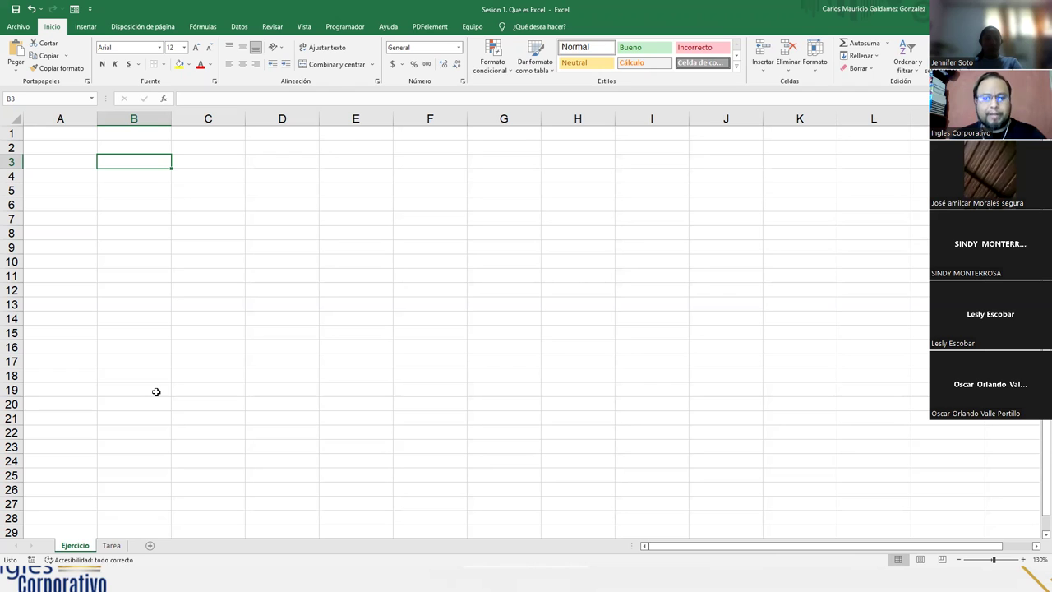
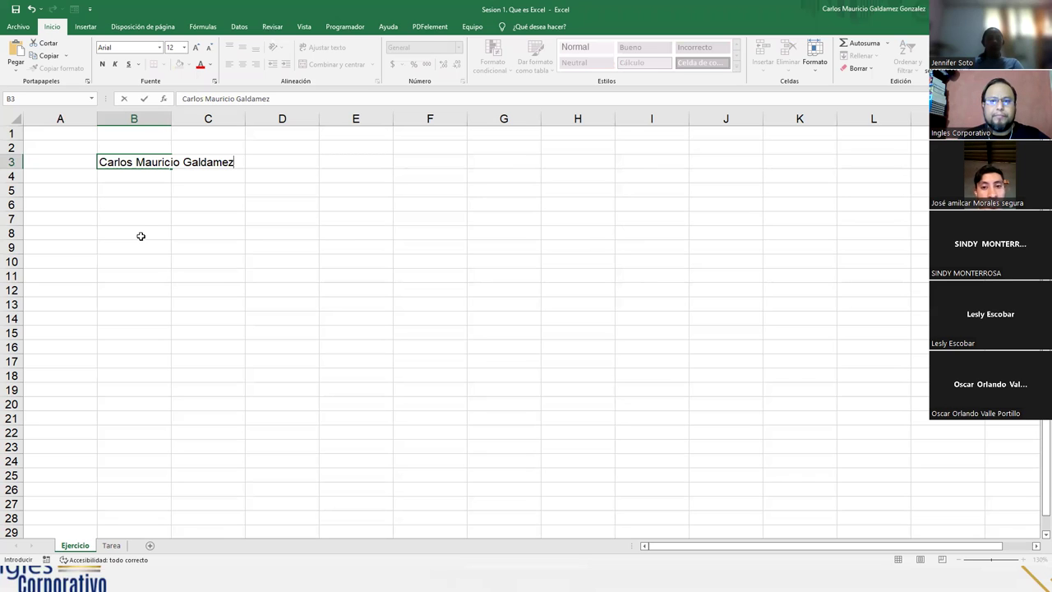
pyautogui.press('Return')
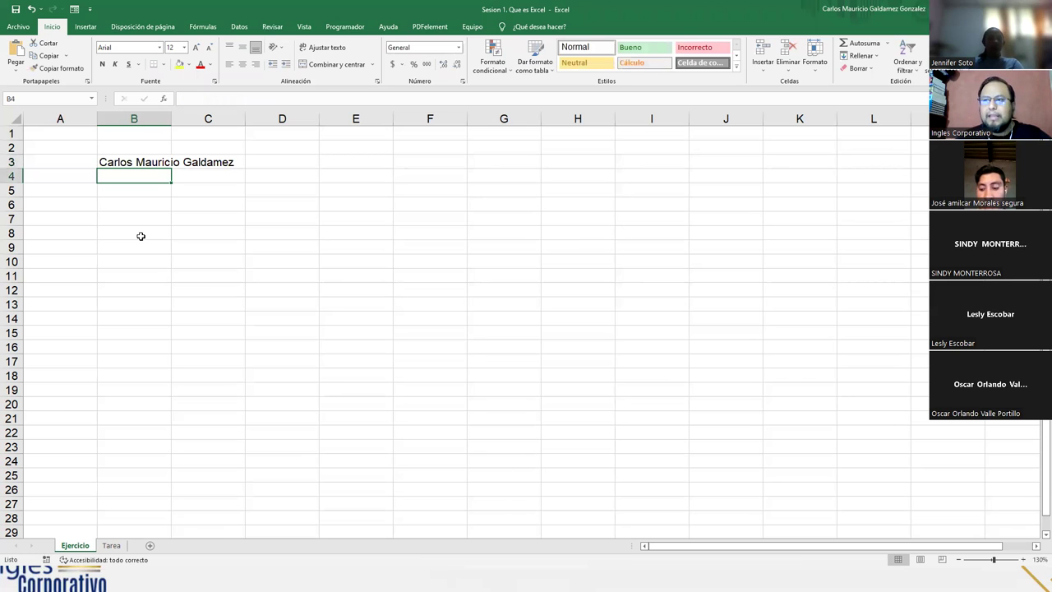
# Retype the full name in B3 and insert the missing space between the first two names
pyautogui.click(132, 162)
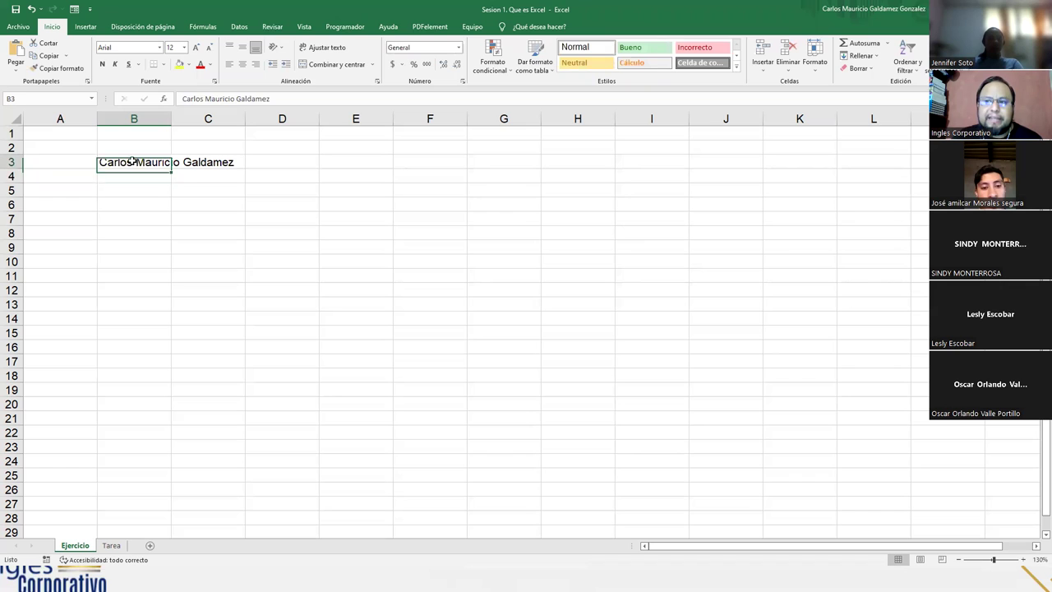
pyautogui.click(131, 179)
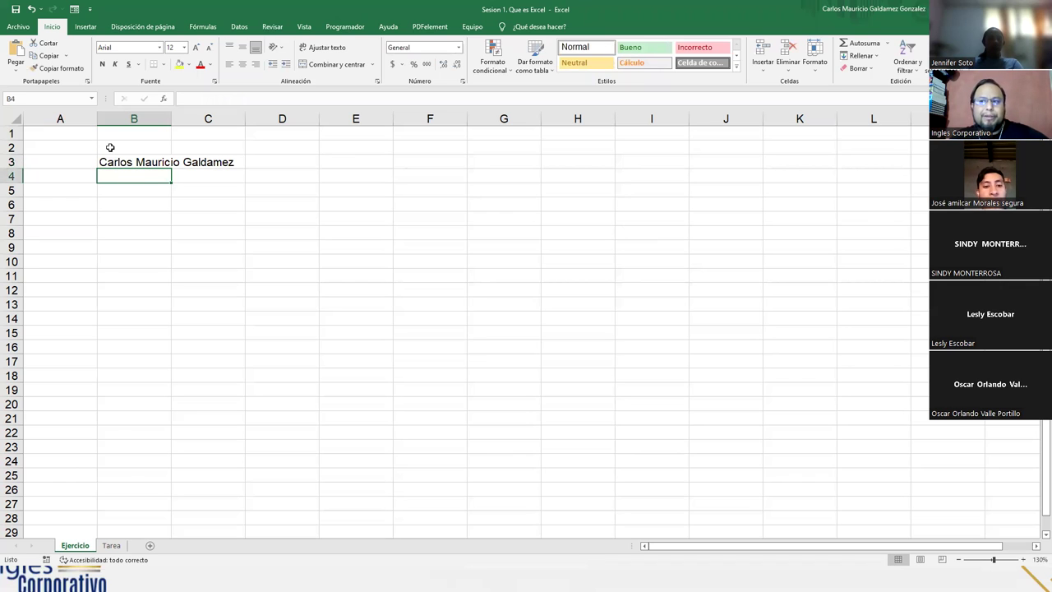
pyautogui.click(115, 164)
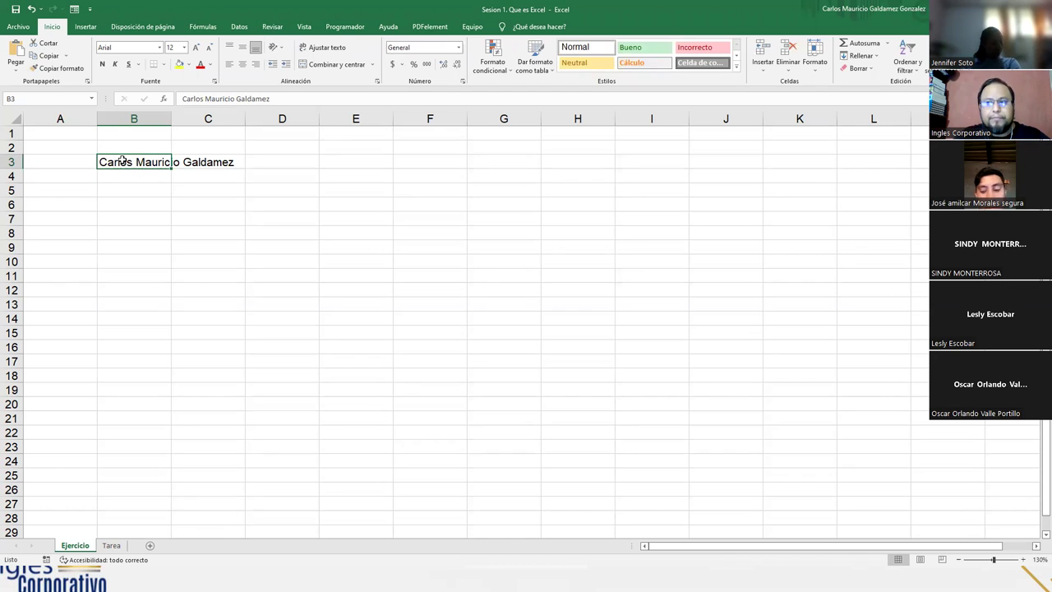
pyautogui.click(120, 173)
pyautogui.click(124, 163)
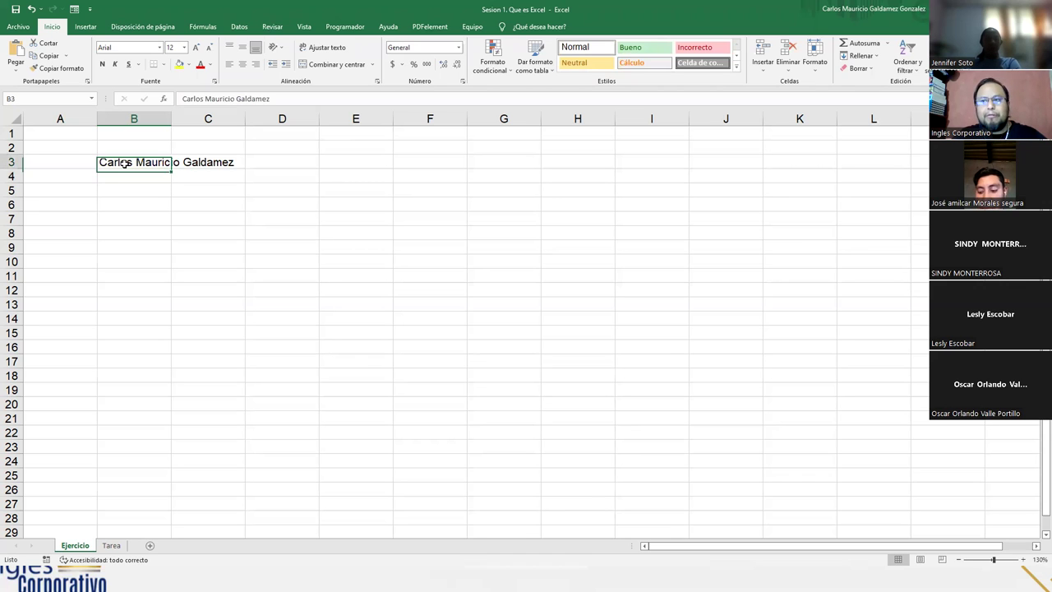
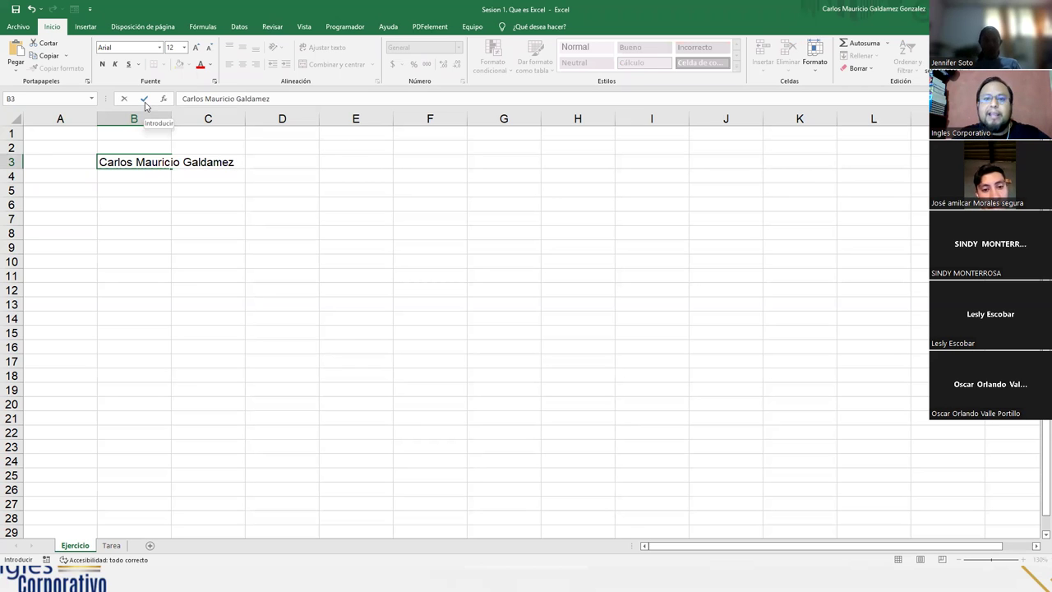
pyautogui.click(145, 99)
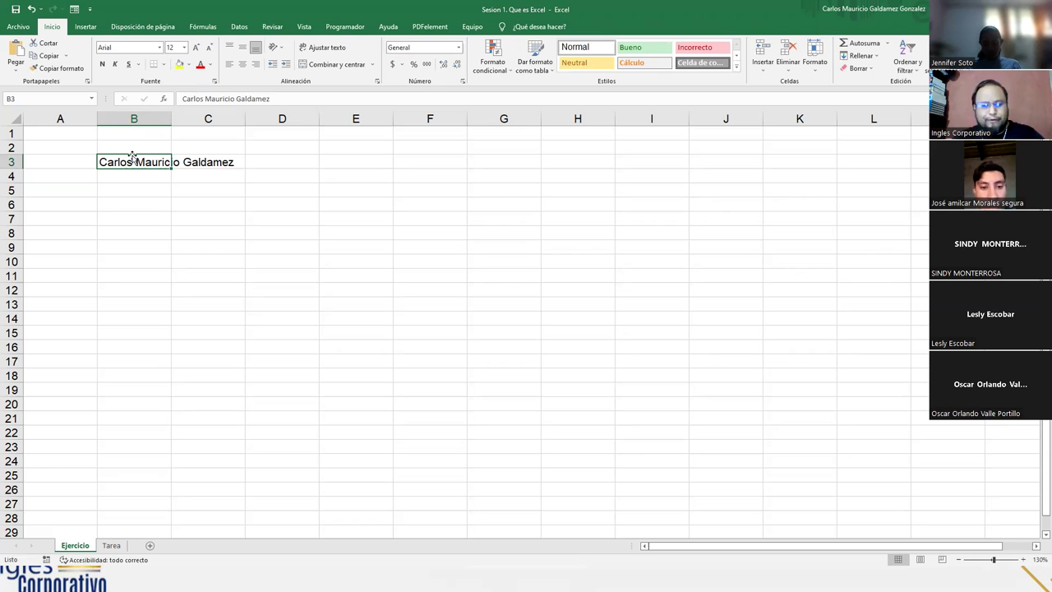
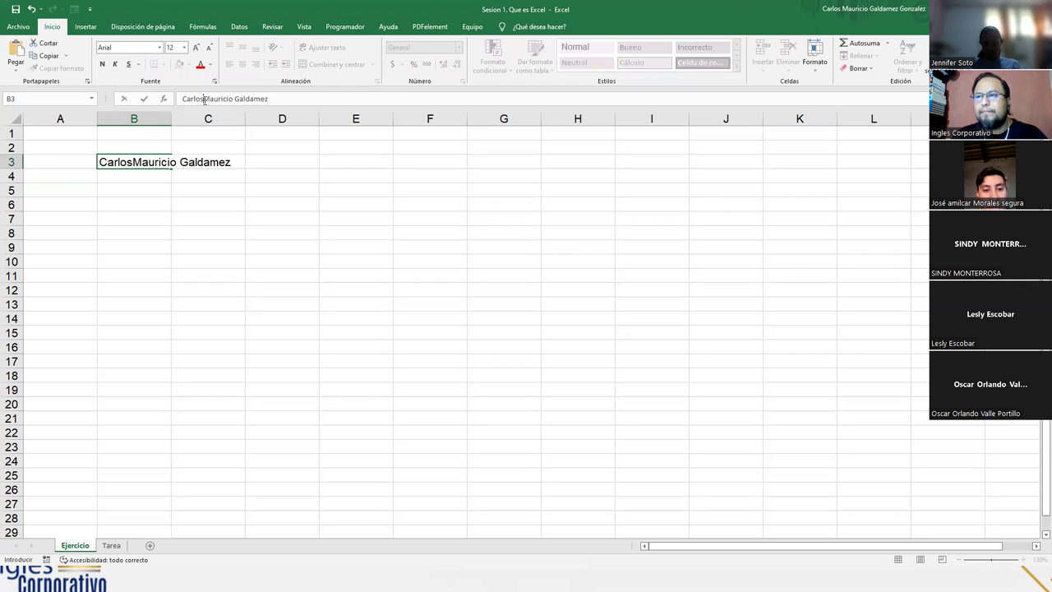
pyautogui.click(203, 98)
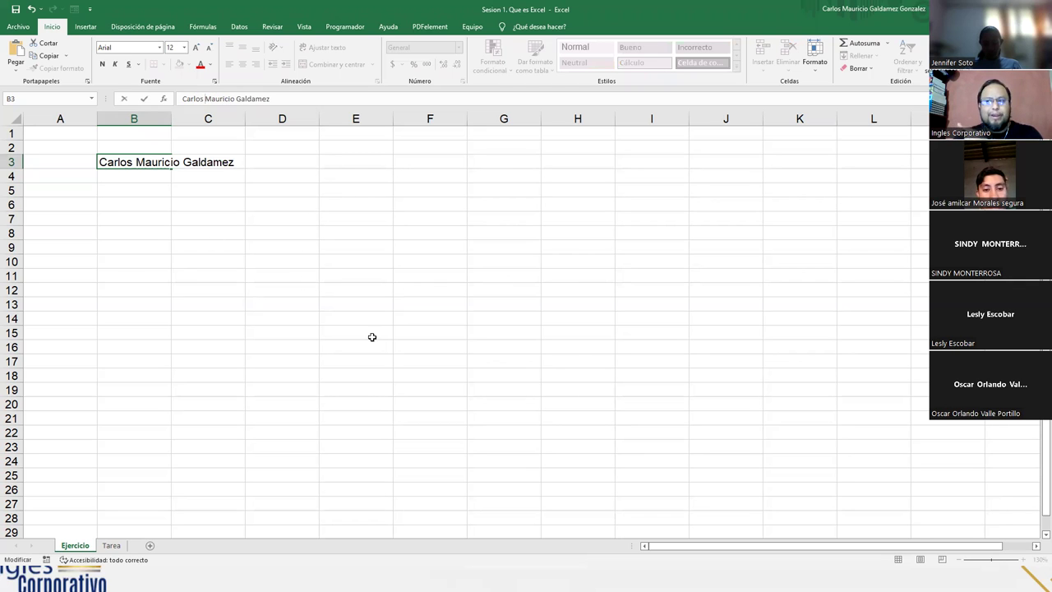
pyautogui.click(311, 207)
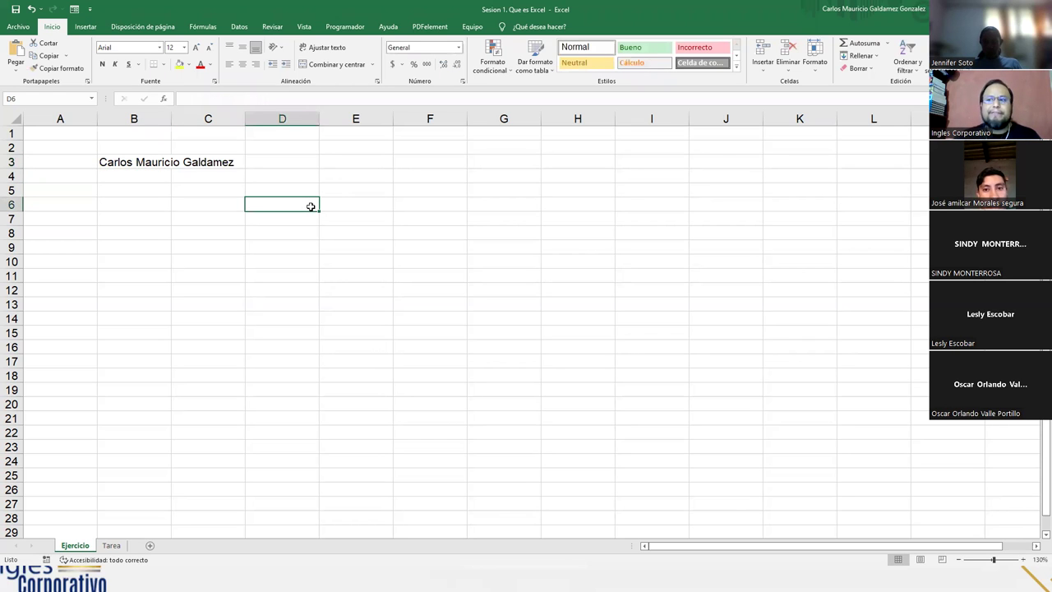
# Clear the name from cell B3, leaving the sheet empty
pyautogui.click(151, 163)
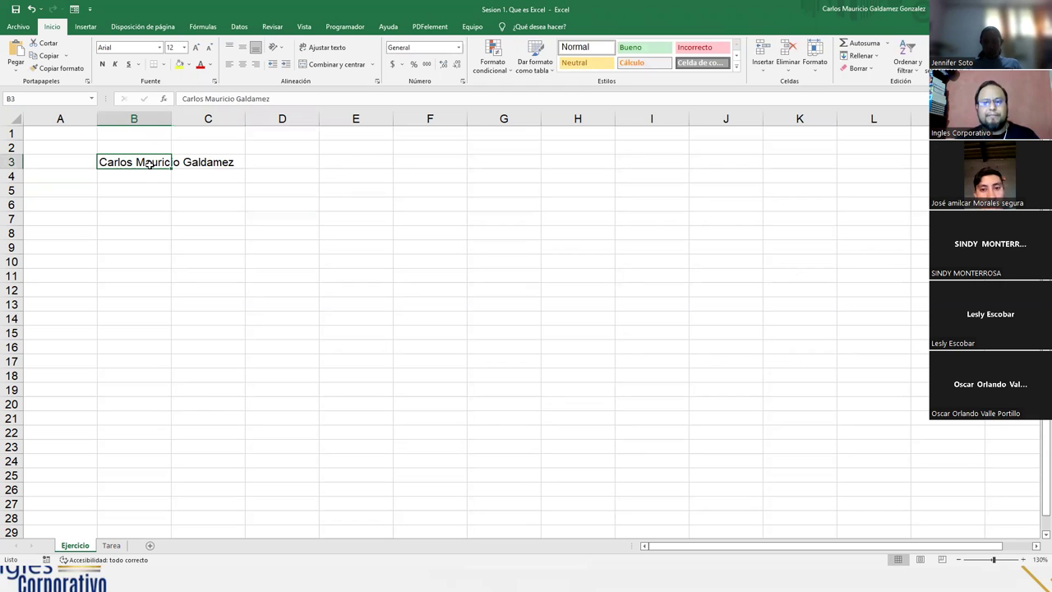
pyautogui.click(310, 189)
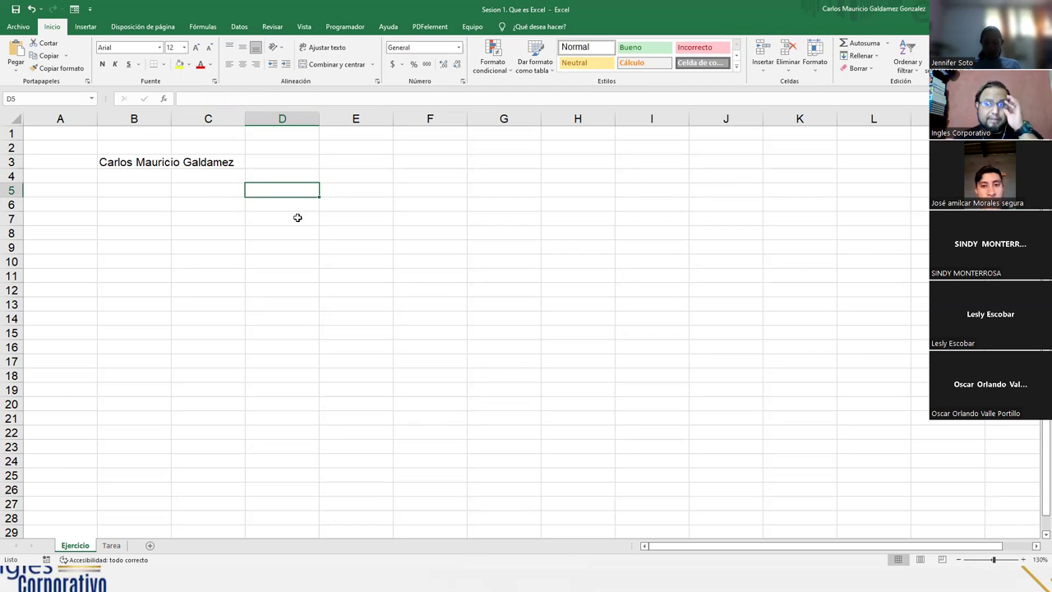
pyautogui.click(151, 163)
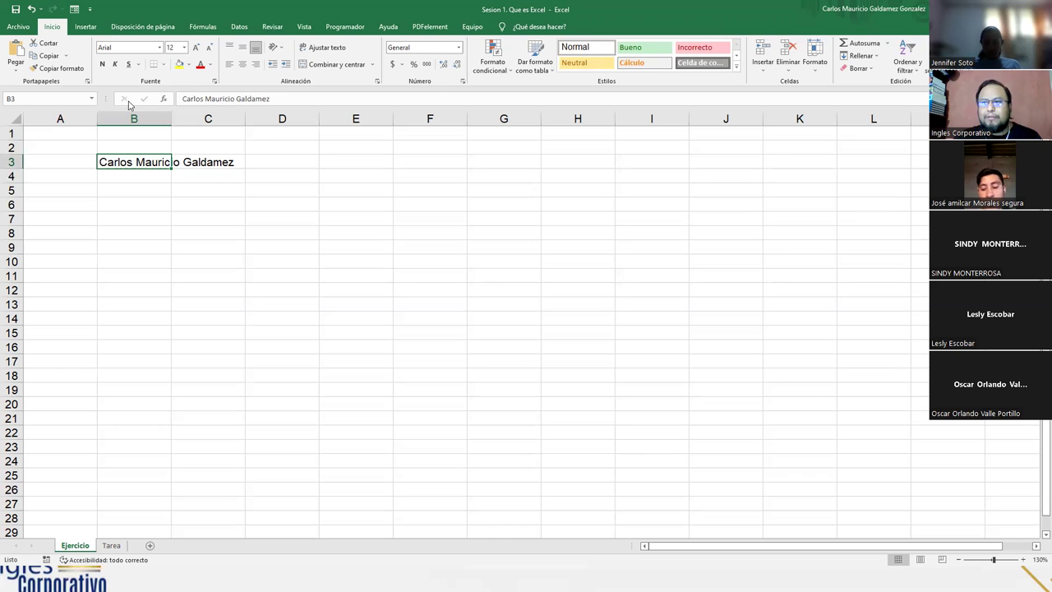
pyautogui.doubleClick(147, 159)
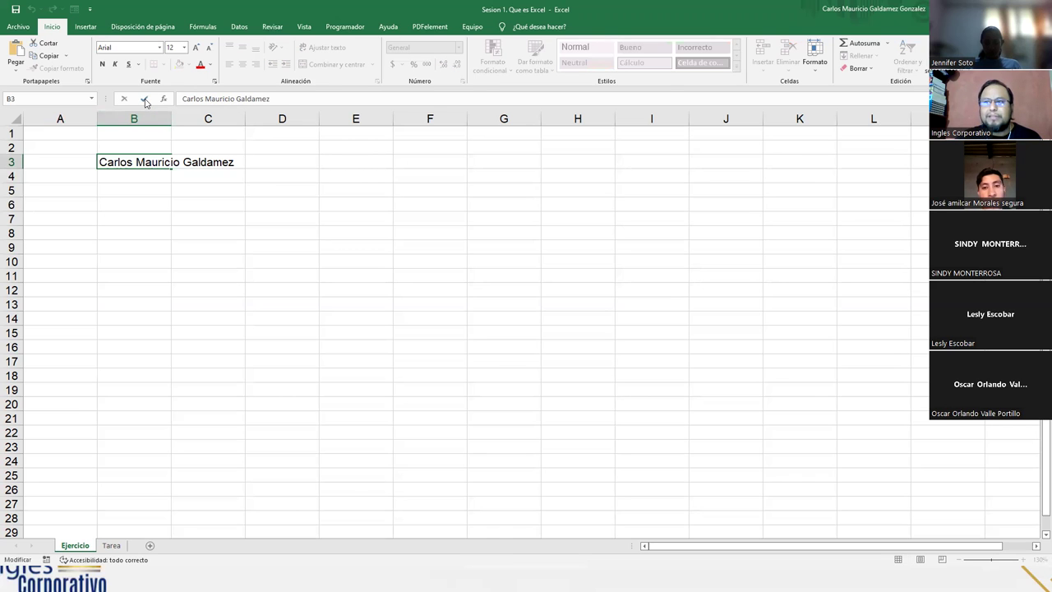
pyautogui.click(144, 99)
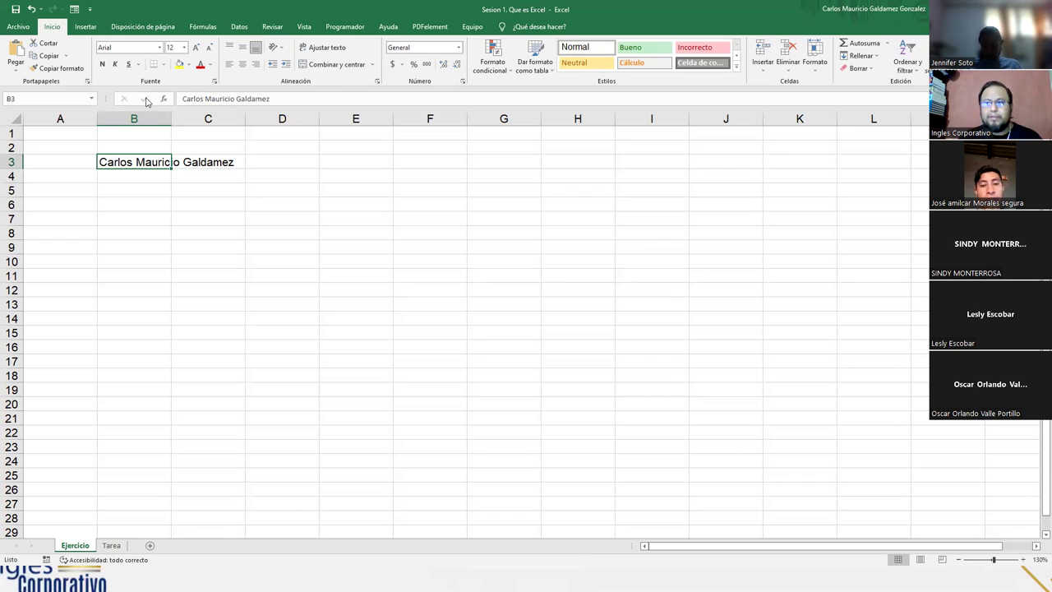
pyautogui.press('Delete')
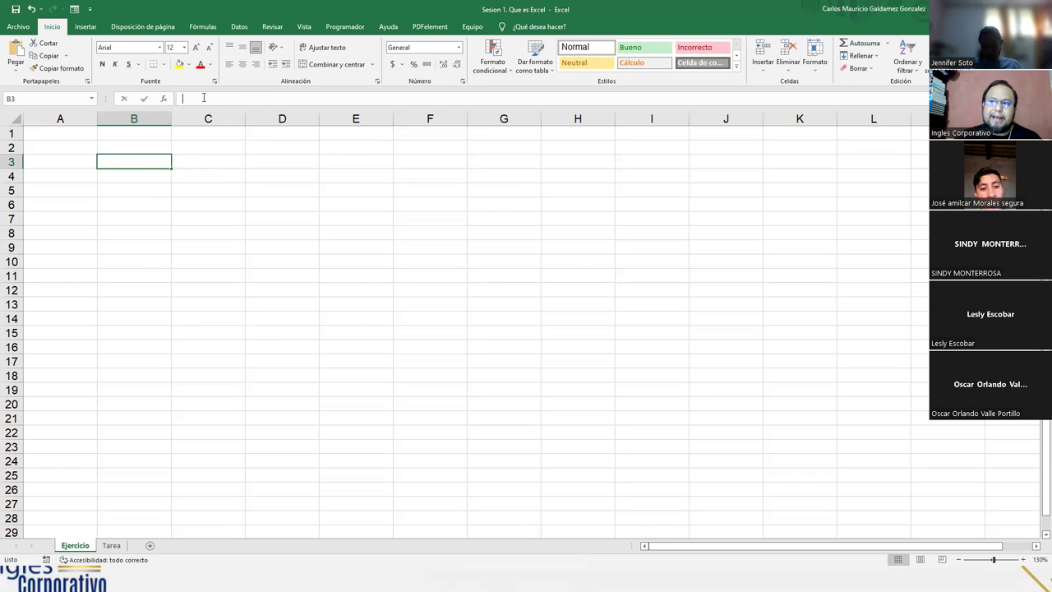
pyautogui.click(204, 98)
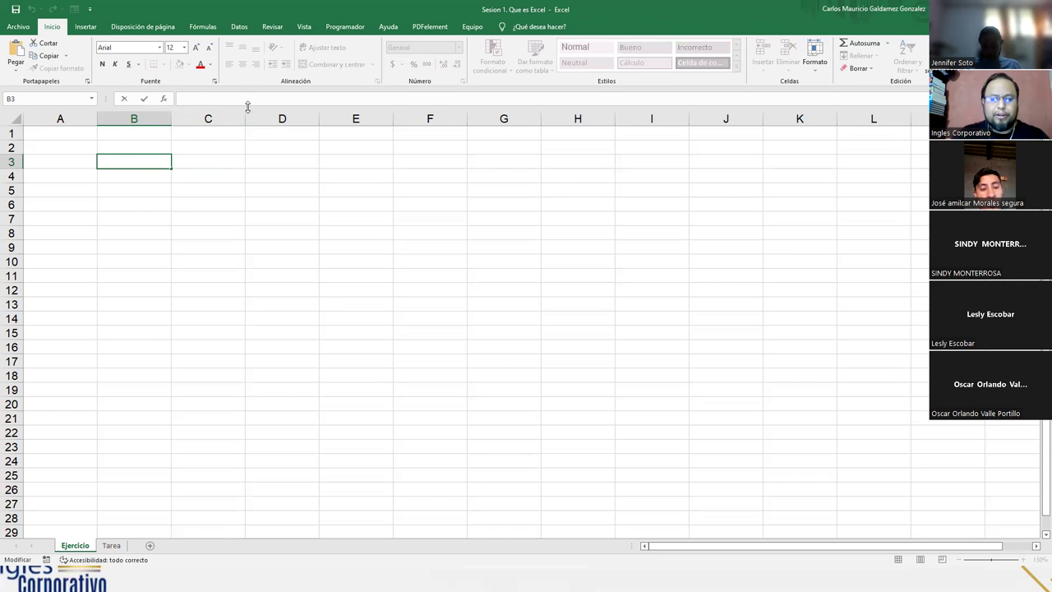
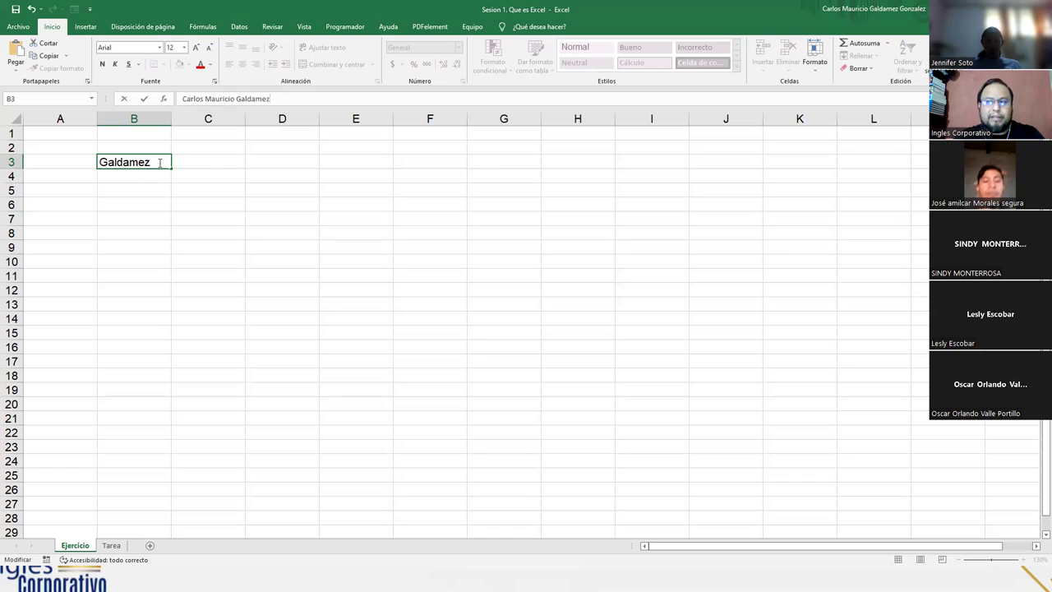
pyautogui.click(145, 100)
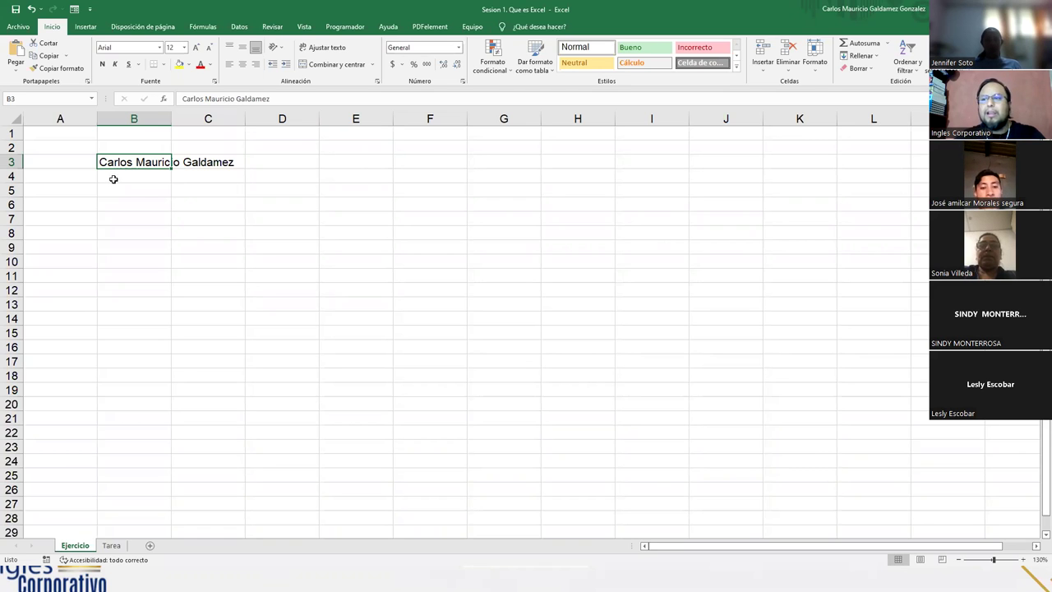
pyautogui.click(122, 216)
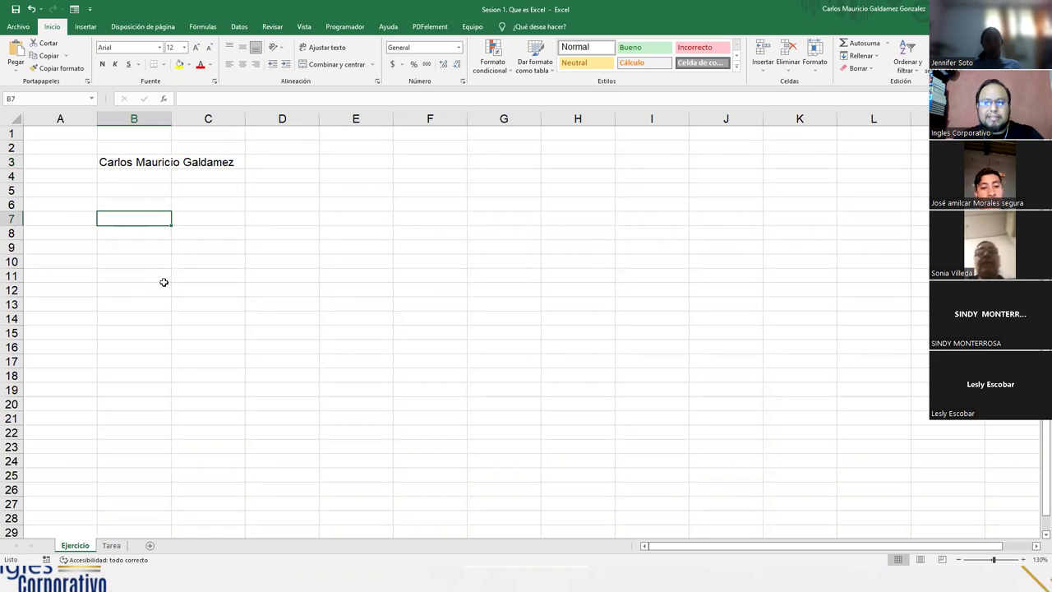
pyautogui.click(126, 162)
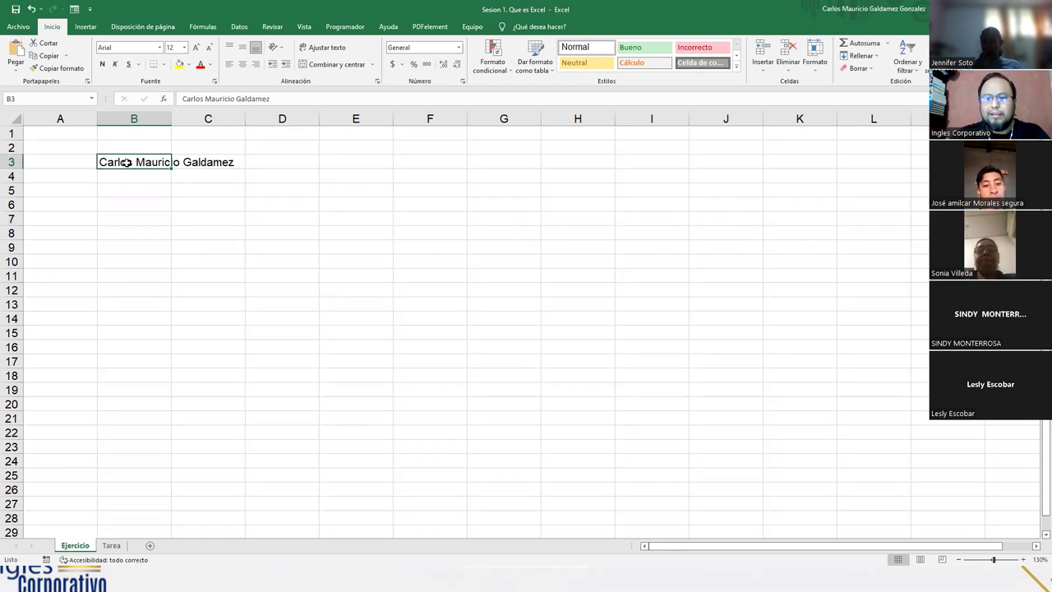
pyautogui.press('Delete')
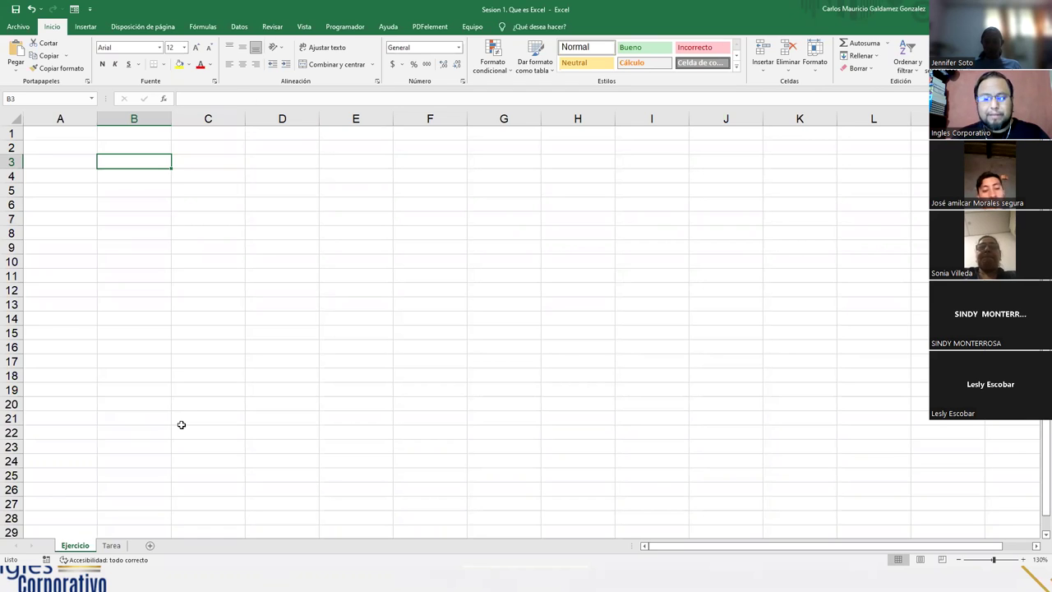
# Type the headings Codigo and Apellidos into B3 and C3
pyautogui.write('Codigo')
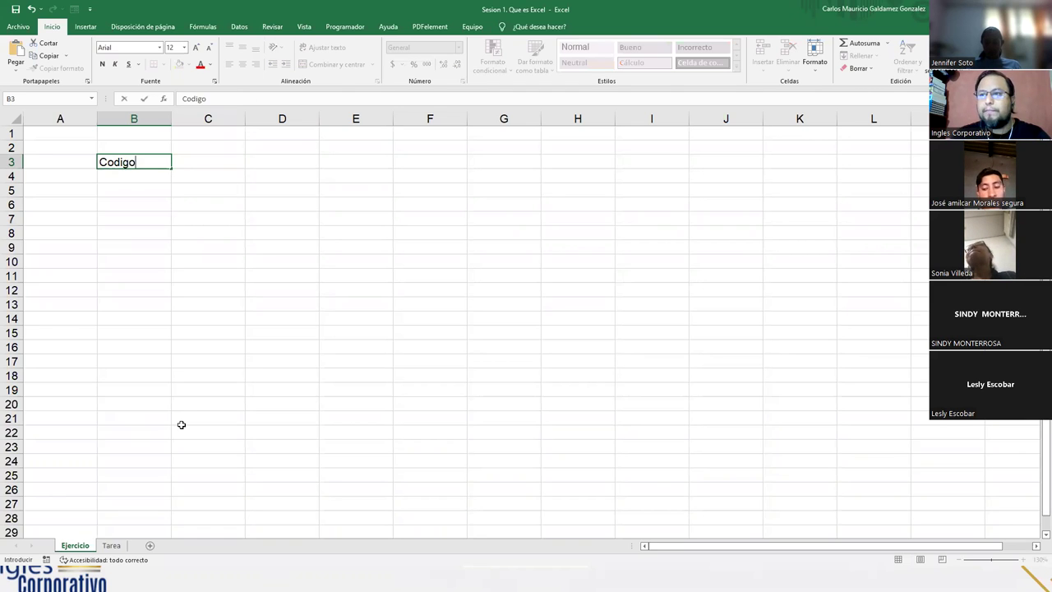
pyautogui.press('Tab')
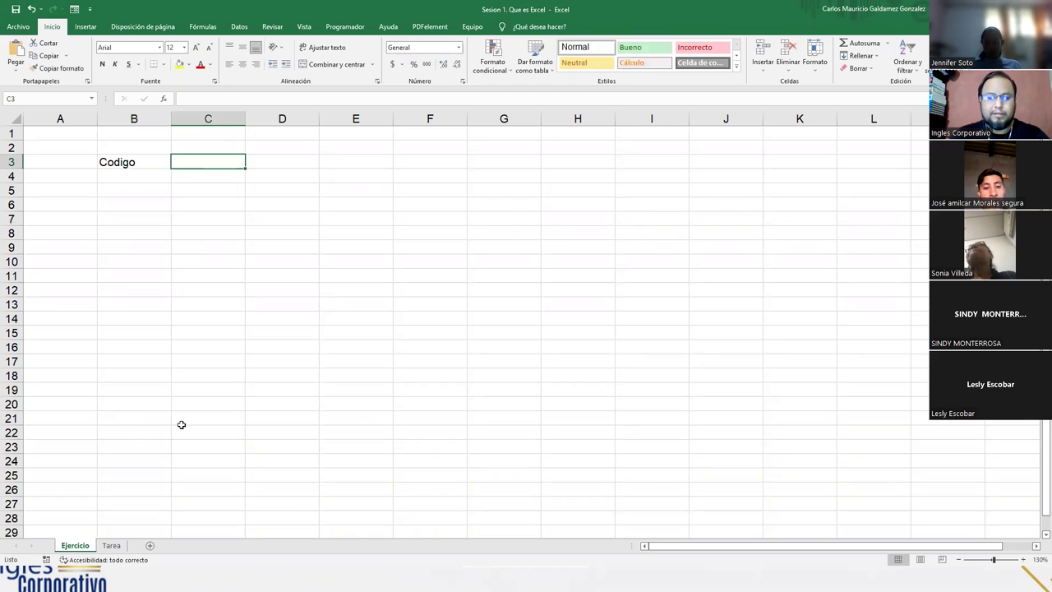
pyautogui.write('Apellido')
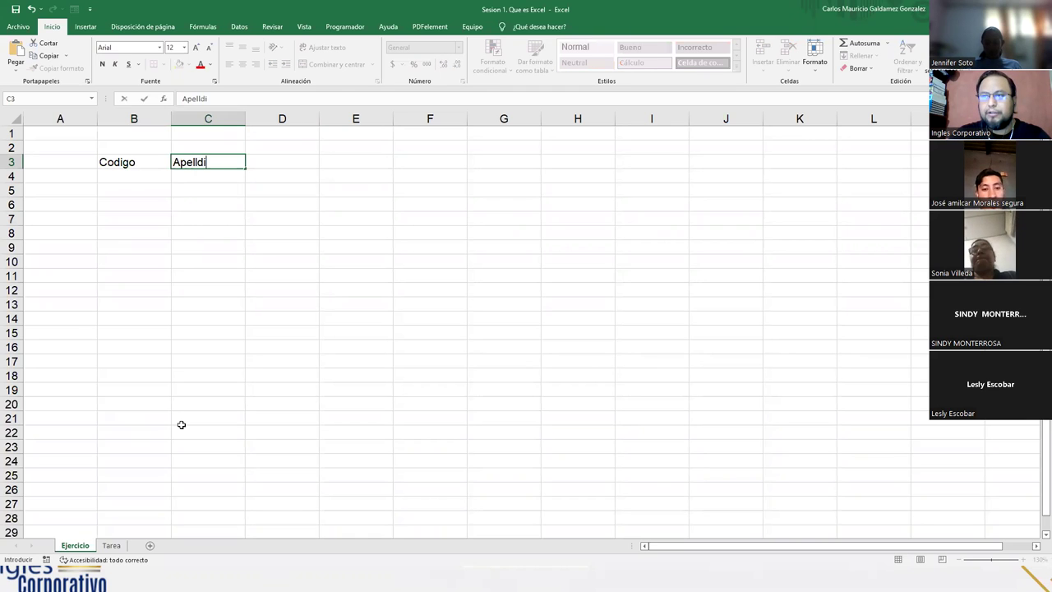
pyautogui.press('BackSpace')
pyautogui.press('BackSpace')
pyautogui.press('BackSpace')
pyautogui.write('idos')
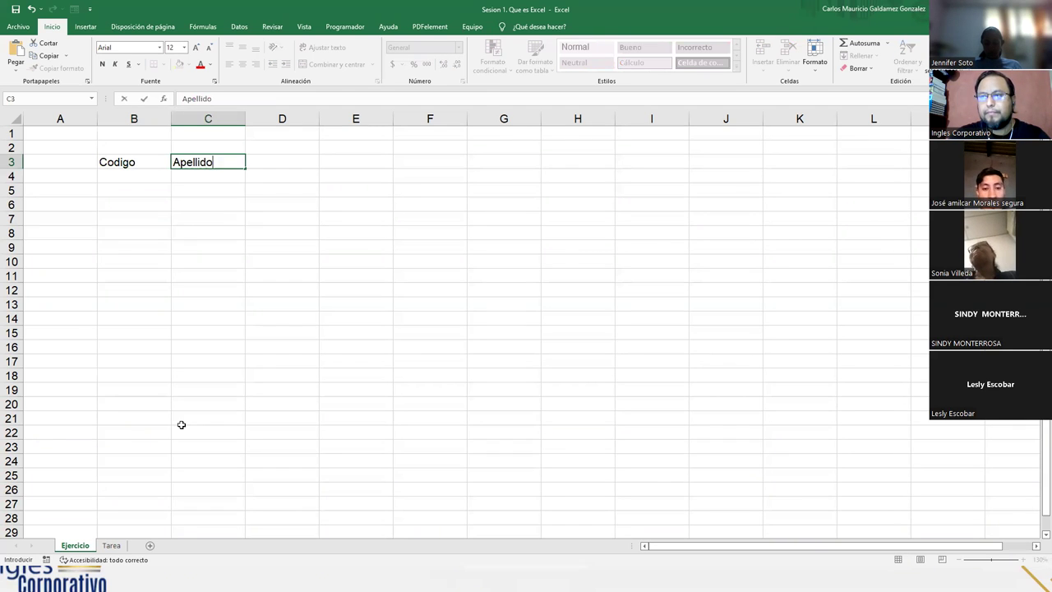
pyautogui.press('Tab')
# Add the headings Nombres, Edad and Sueldo in D3 through F3
pyautogui.write('Nombres')
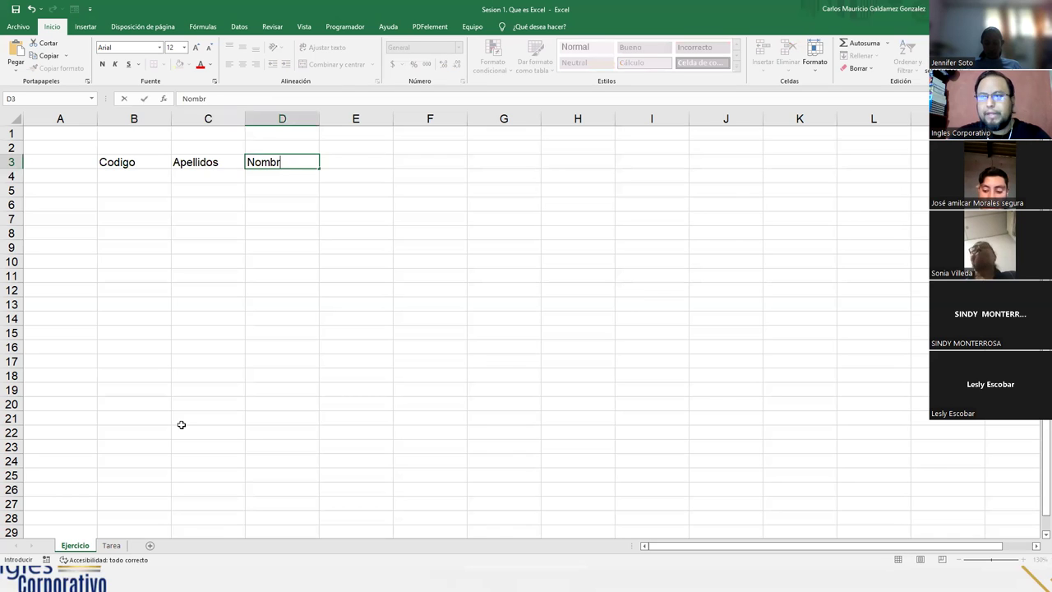
pyautogui.press('Tab')
pyautogui.write('Edad')
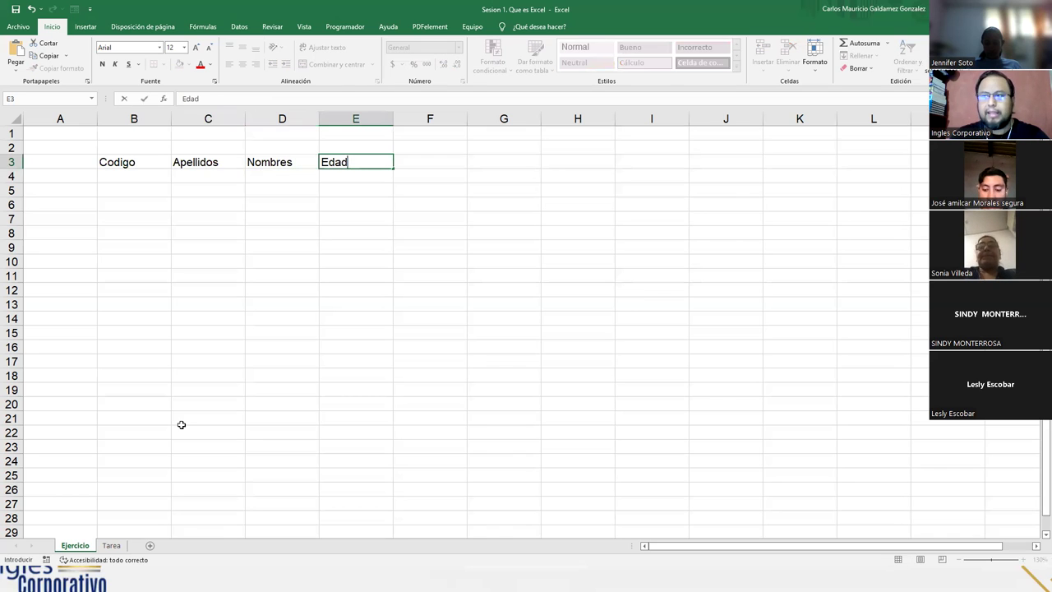
pyautogui.press('Tab')
pyautogui.write('Sueld')
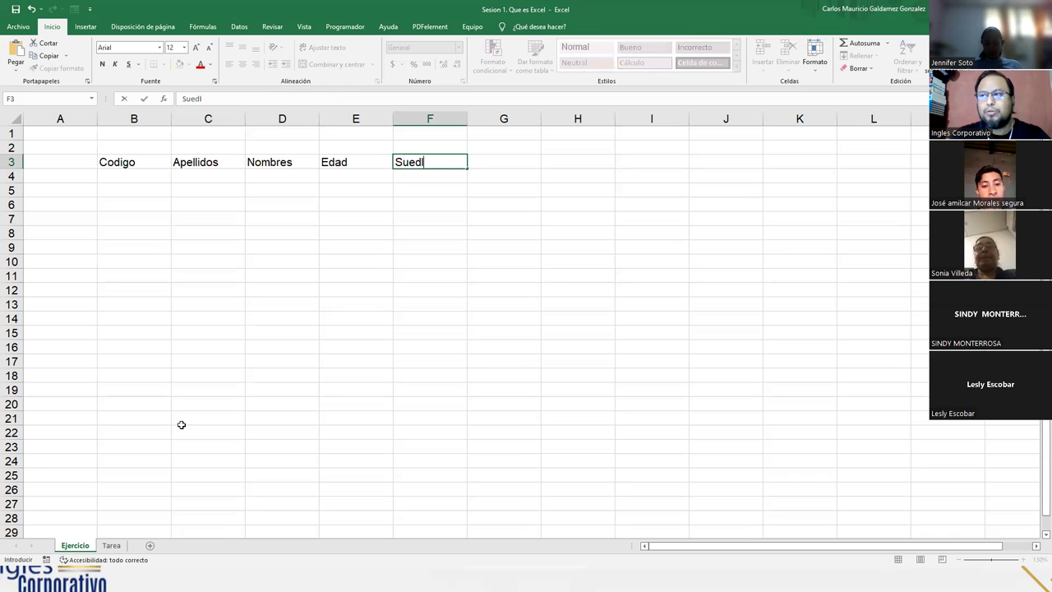
pyautogui.press('BackSpace')
pyautogui.press('BackSpace')
pyautogui.write('ldo')
pyautogui.press('Return')
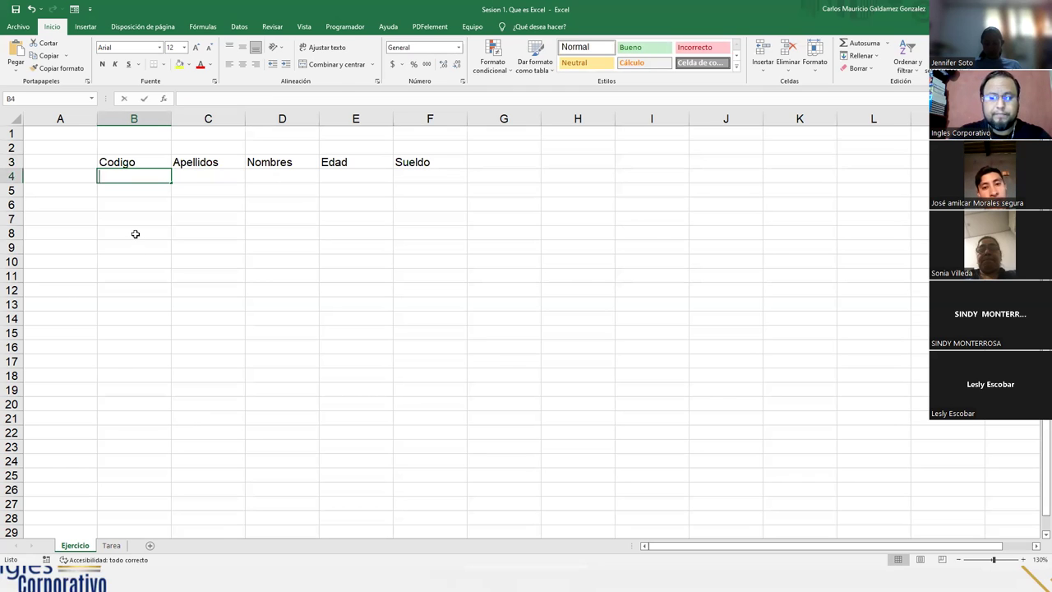
# Enter the starting codes 100981 in B4 and 100982 in B5
pyautogui.write('100981')
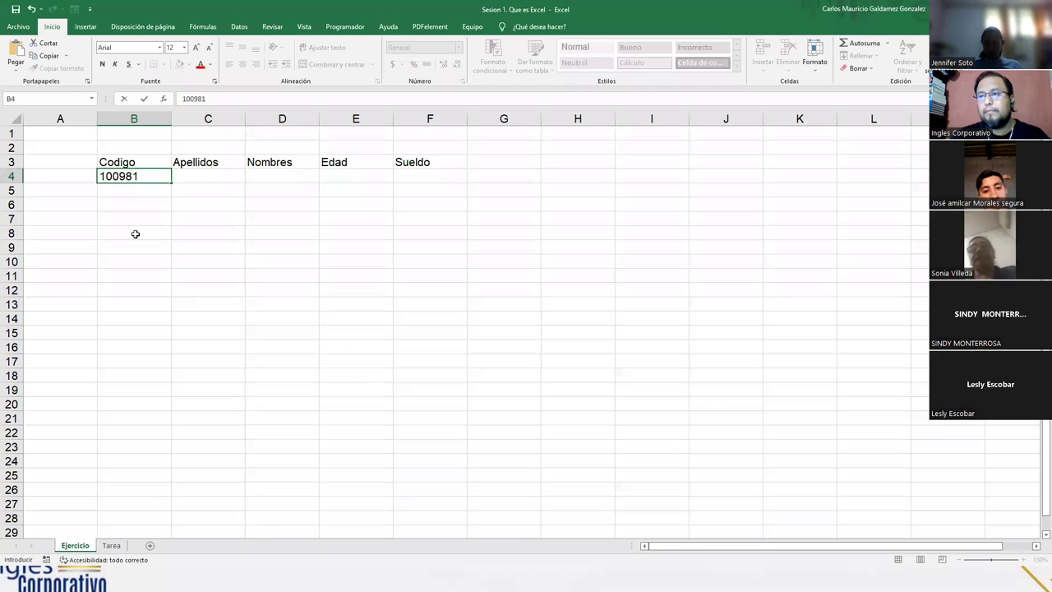
pyautogui.press('Return')
pyautogui.click(136, 233)
pyautogui.click(160, 177)
pyautogui.moveTo(173, 183); pyautogui.dragTo(150, 190)
pyautogui.click(150, 191)
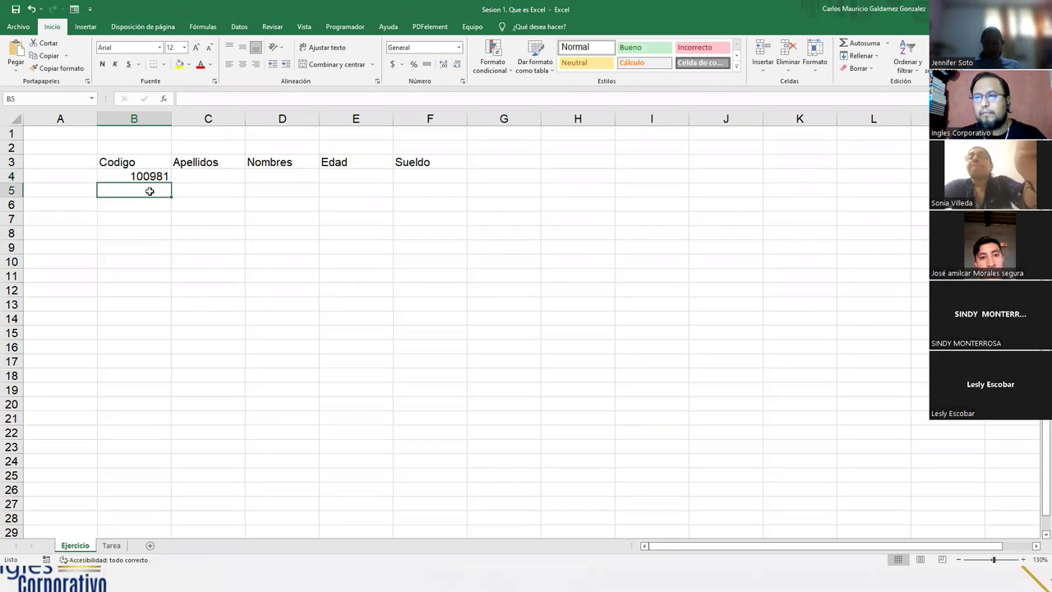
pyautogui.write('10')
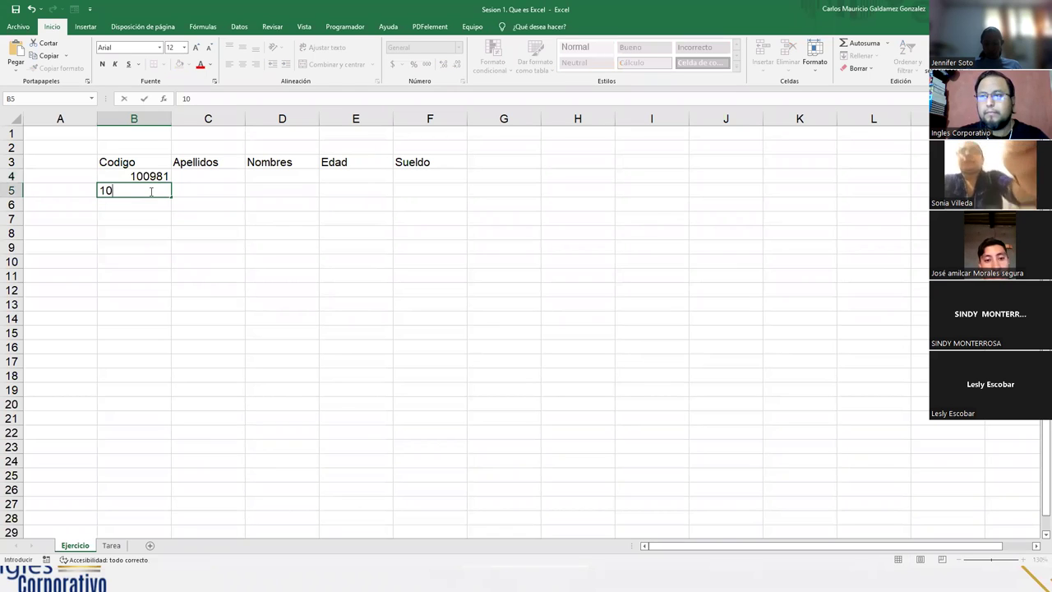
pyautogui.write('0982')
pyautogui.press('Return')
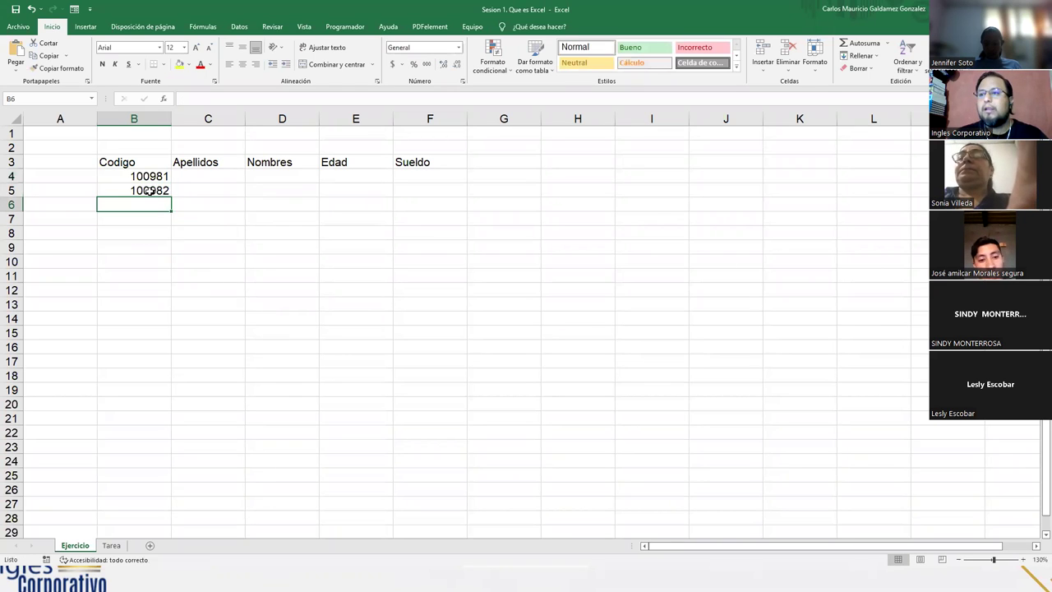
# Fill the code series down the Codigo column and delete the extra code in B14
pyautogui.click(138, 175)
pyautogui.moveTo(136, 189); pyautogui.dragTo(153, 319)
pyautogui.moveTo(137, 180); pyautogui.dragTo(127, 319)
pyautogui.click(128, 319)
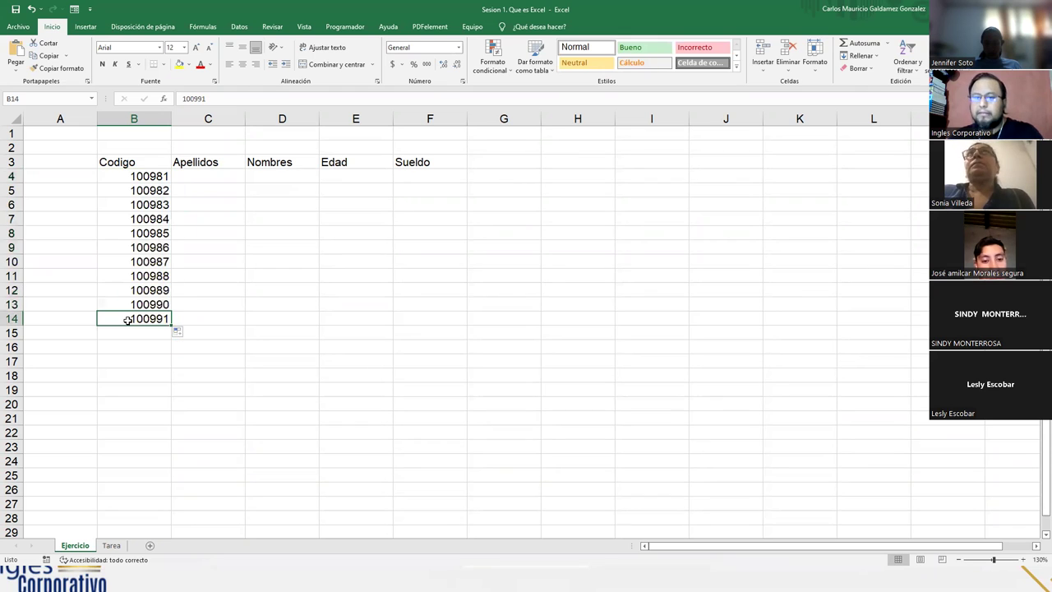
pyautogui.press('Delete')
# Enter the first four surnames in C4:C7 under Apellidos, fixing two misspellings
pyautogui.click(190, 173)
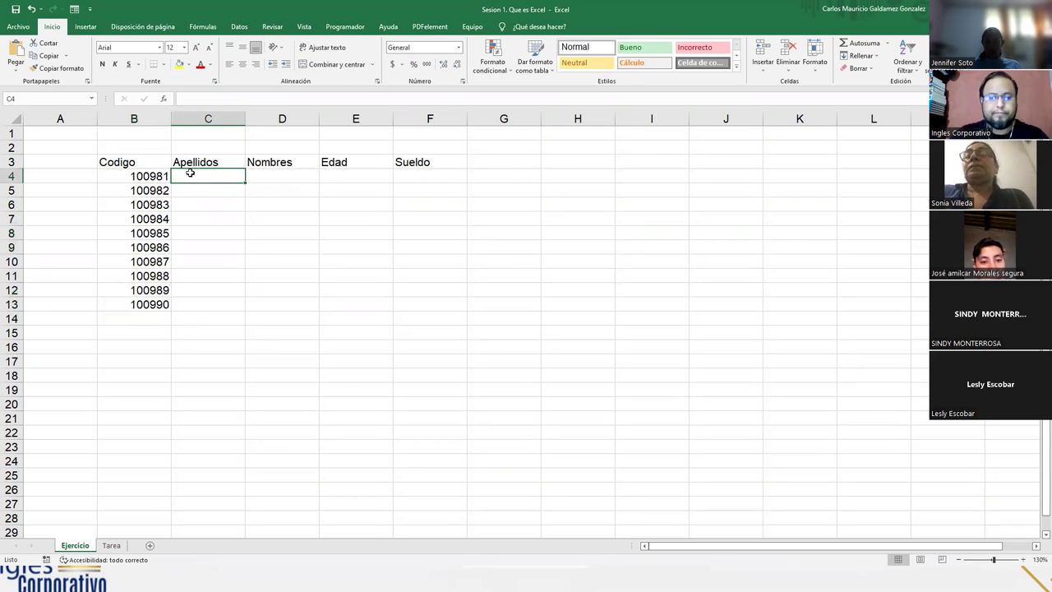
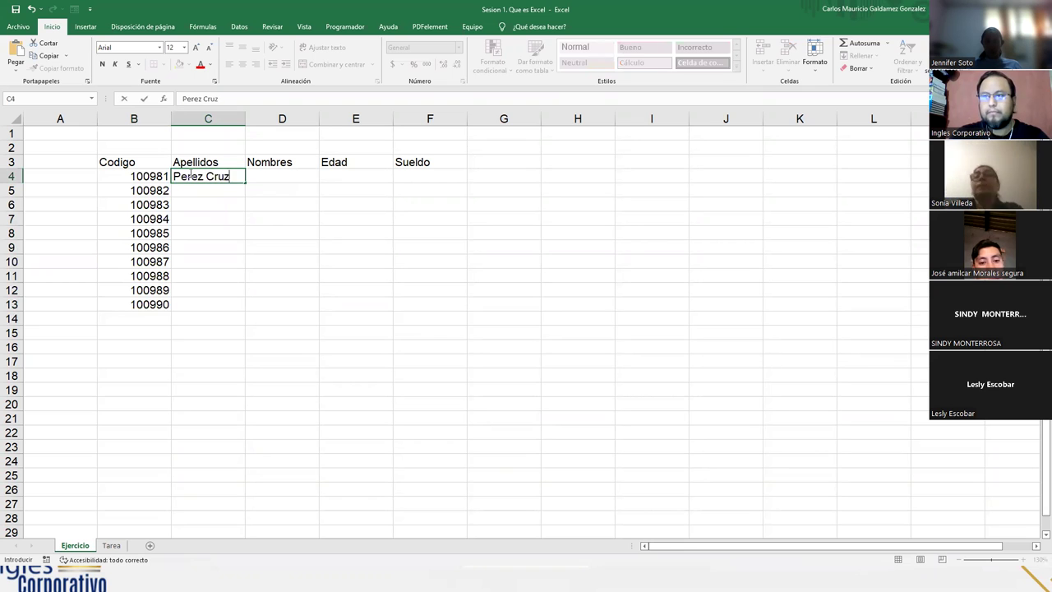
pyautogui.press('Return')
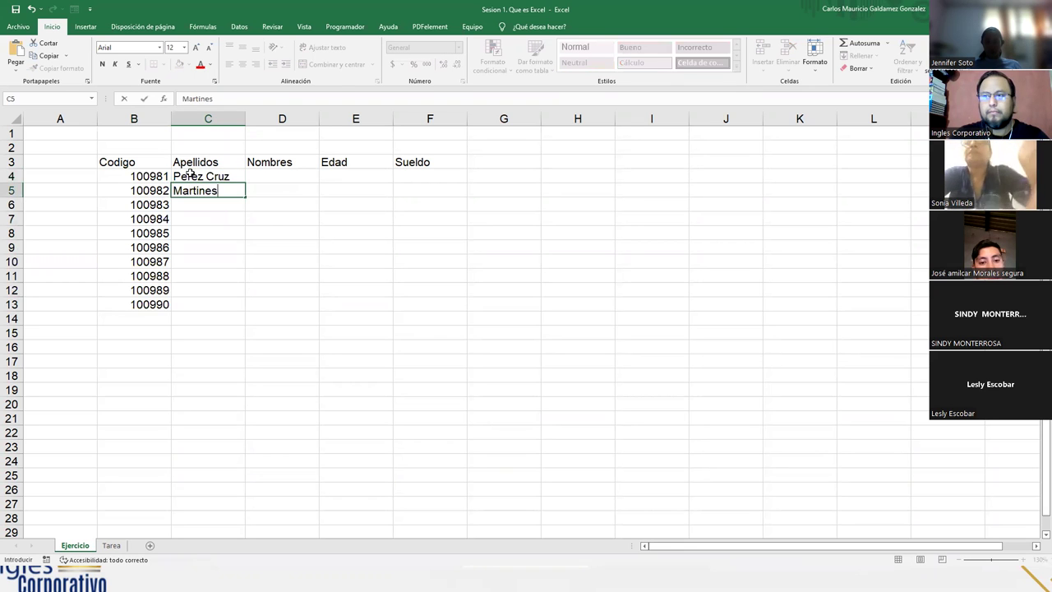
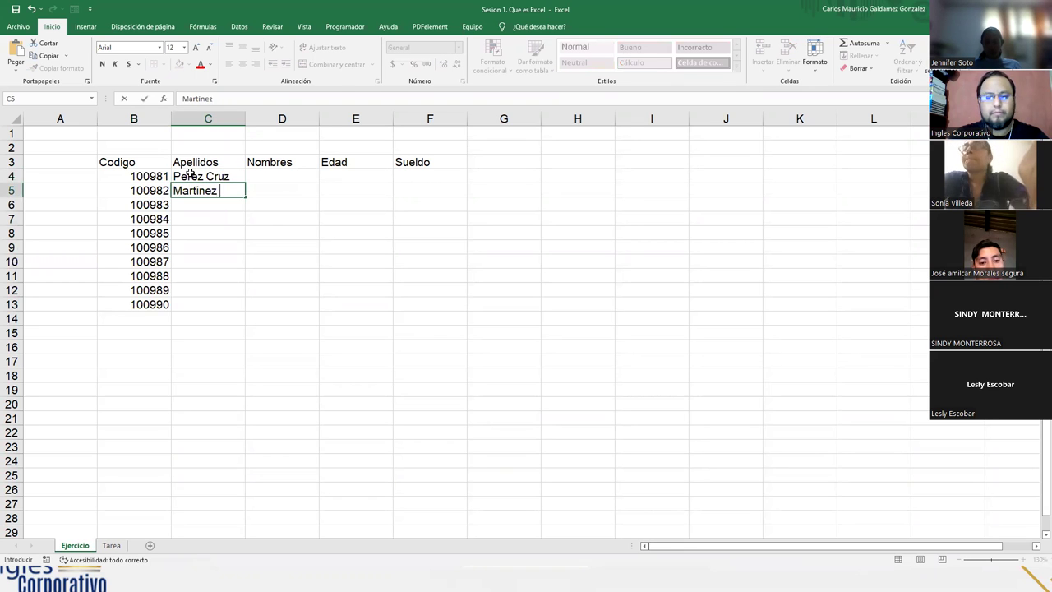
pyautogui.press('Return')
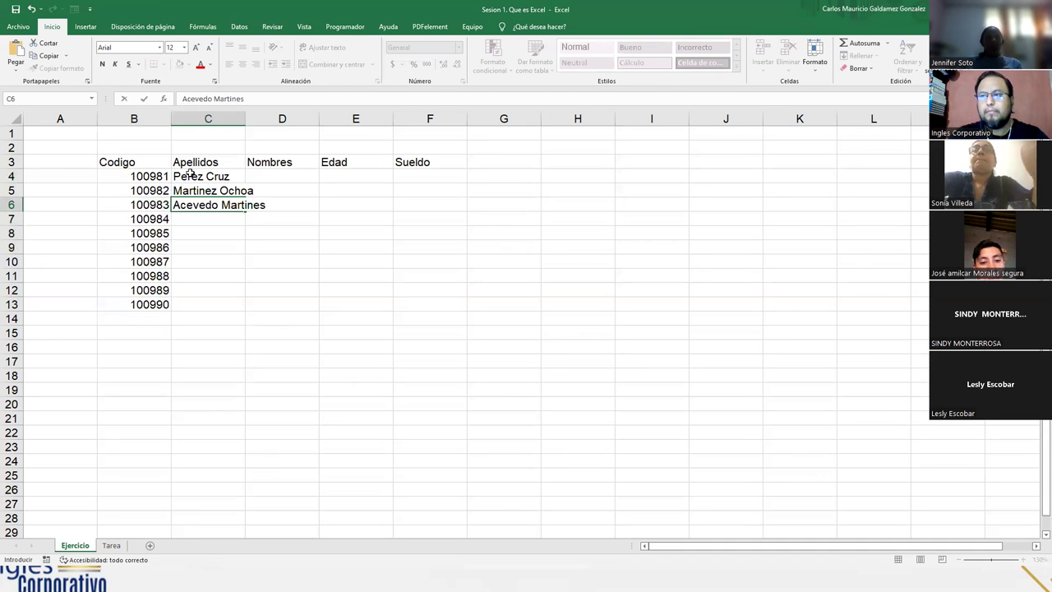
pyautogui.press('Return')
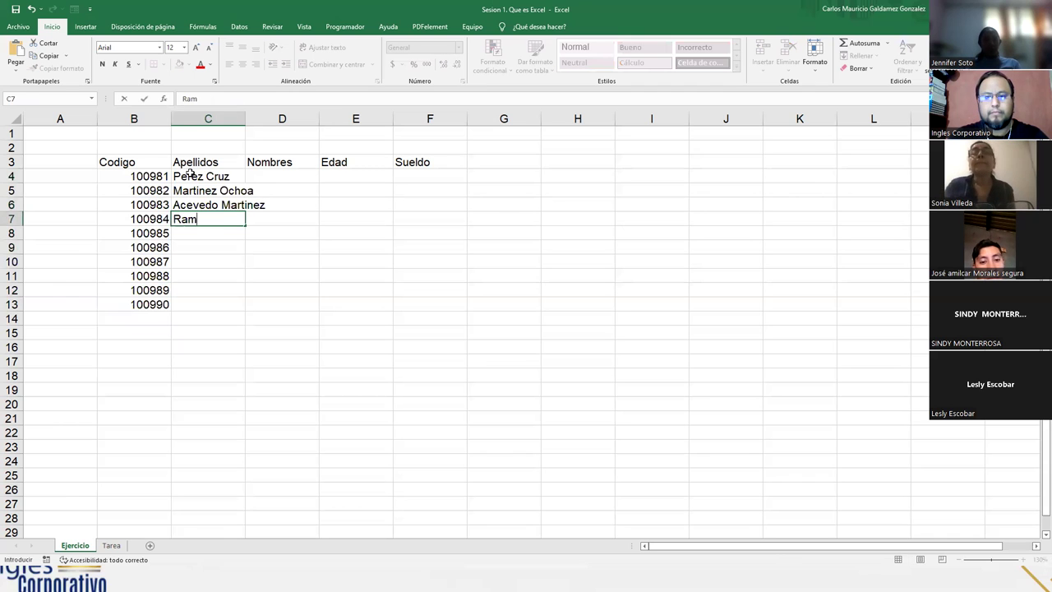
pyautogui.press('Return')
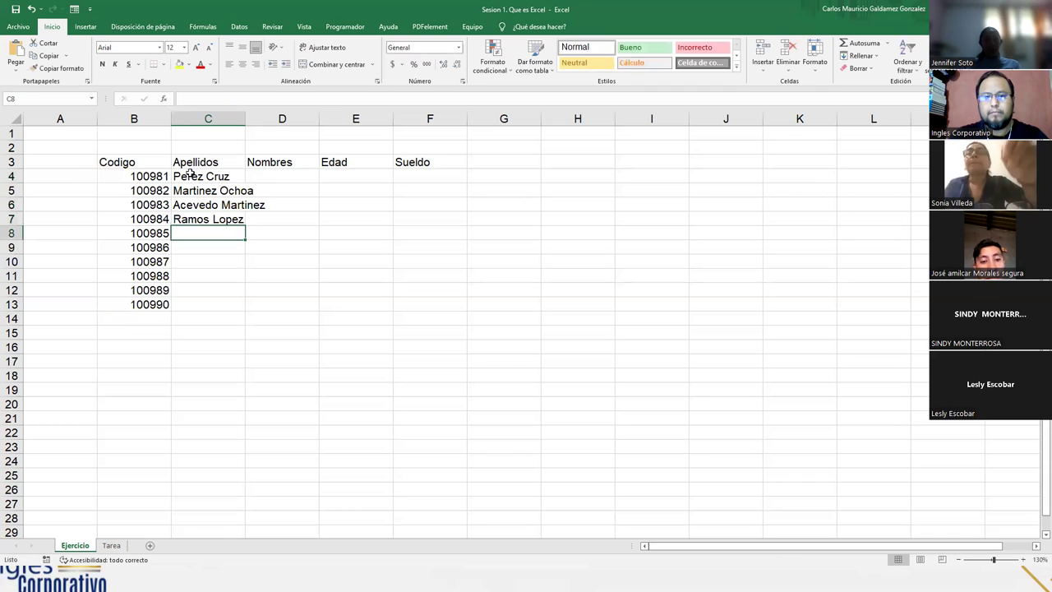
# Enter the remaining six surnames in C8:C13
pyautogui.press('Return')
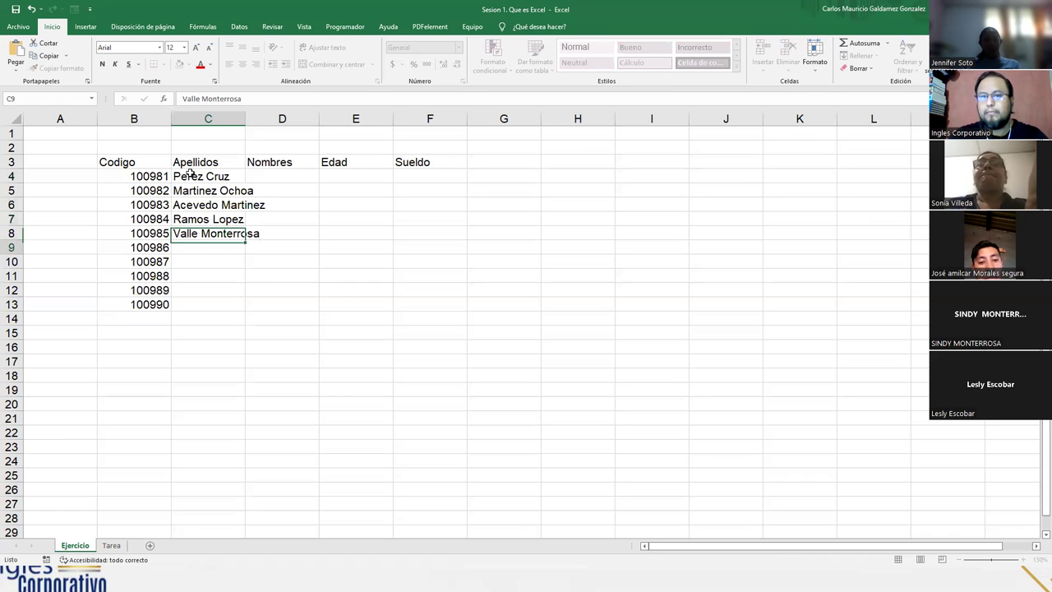
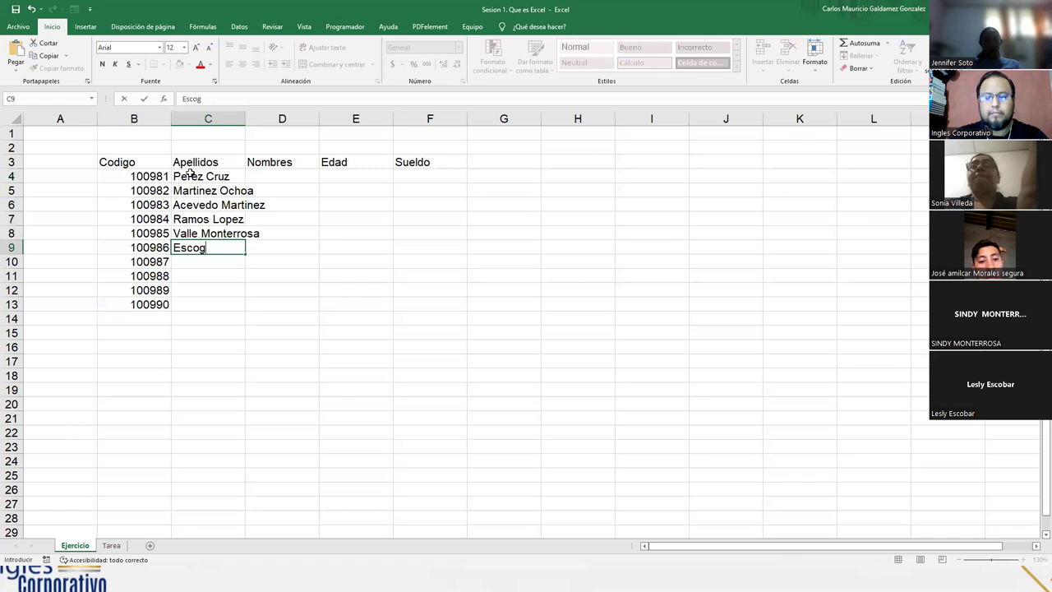
pyautogui.press('Return')
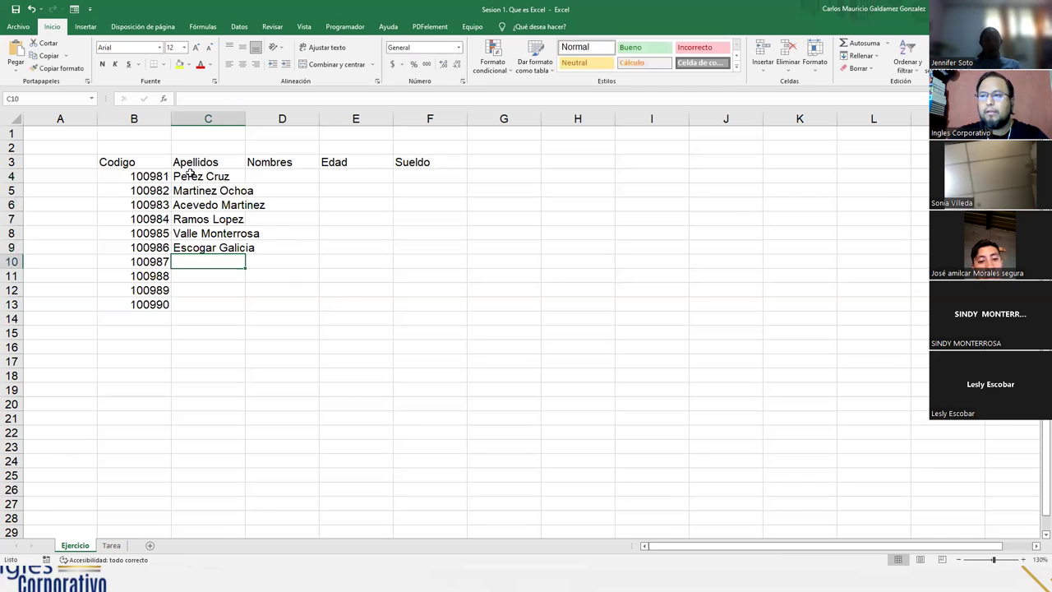
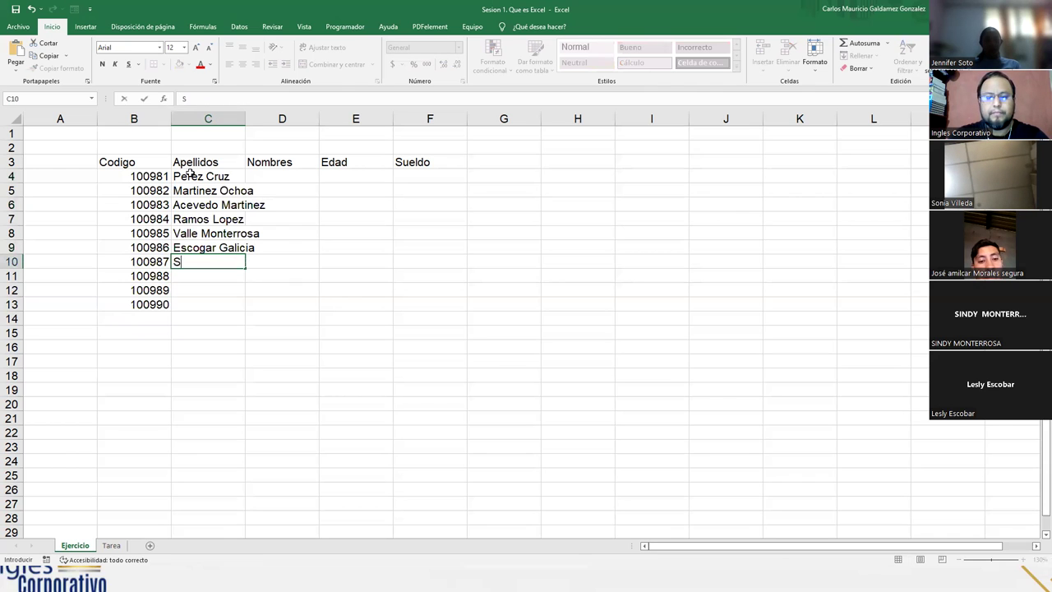
pyautogui.press('Return')
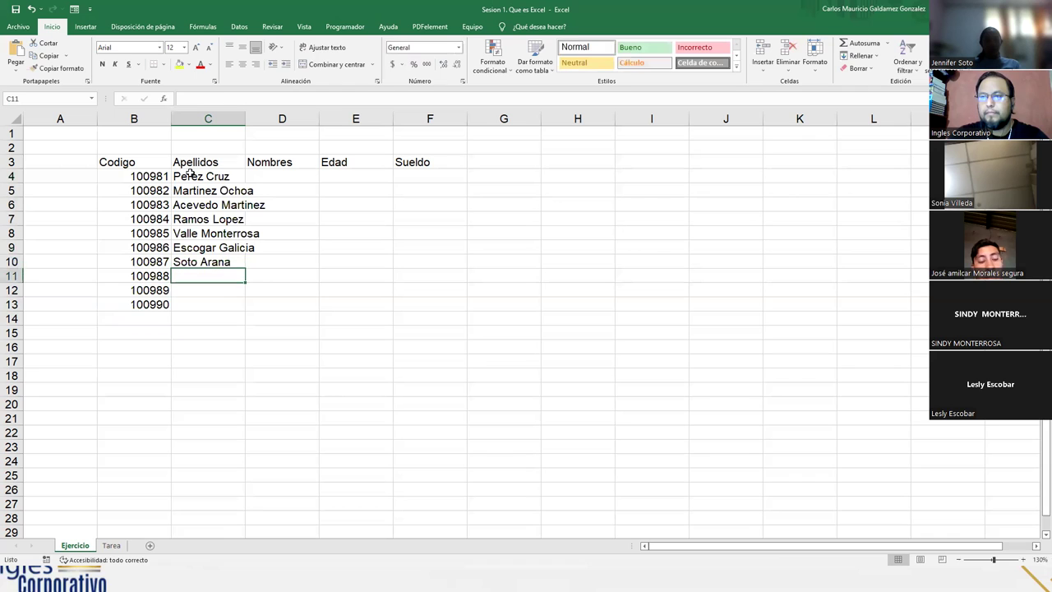
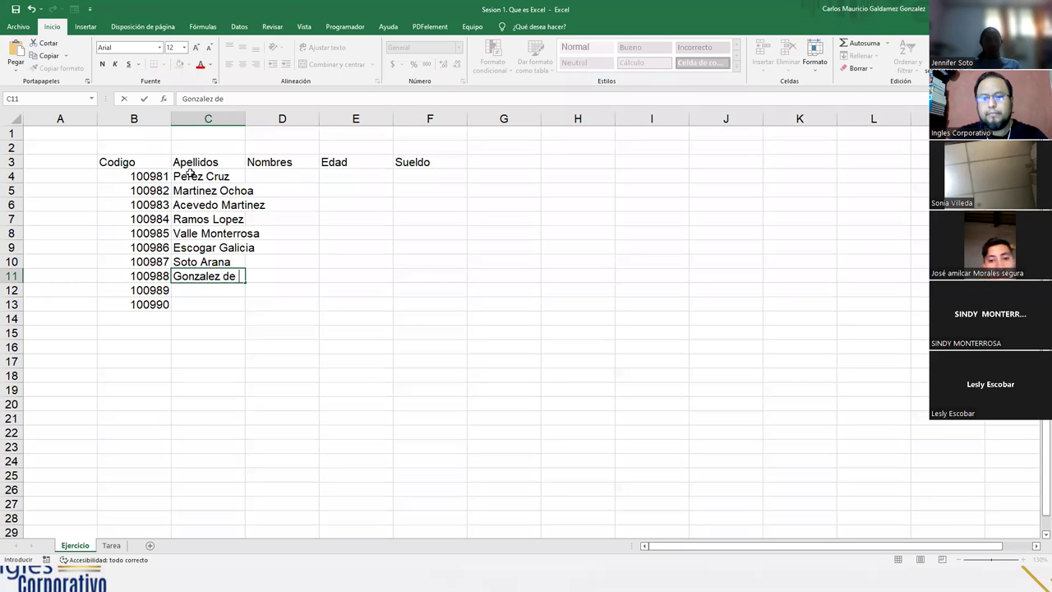
pyautogui.press('Return')
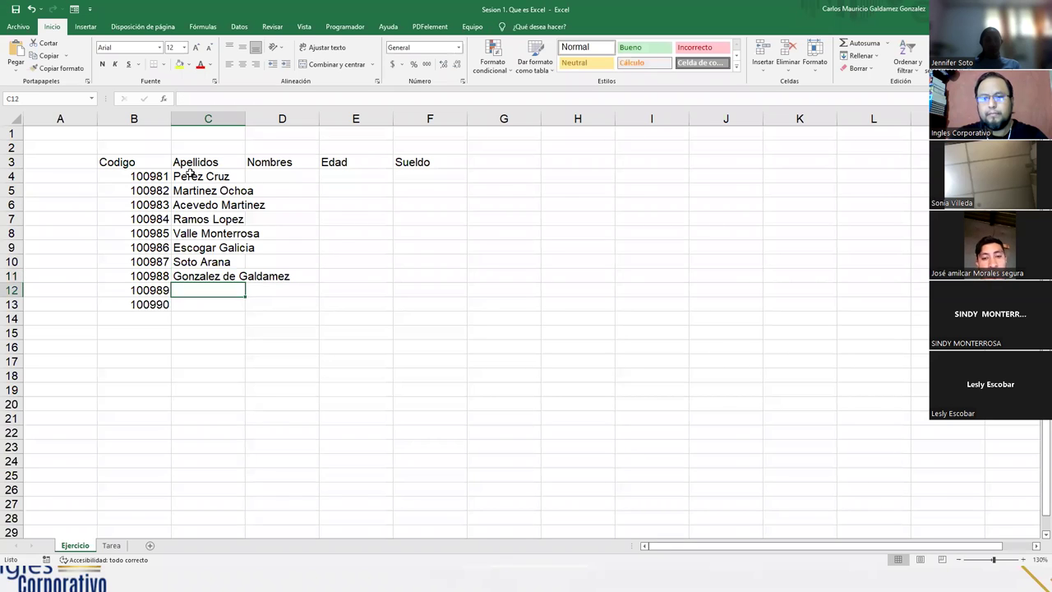
pyautogui.press('Return')
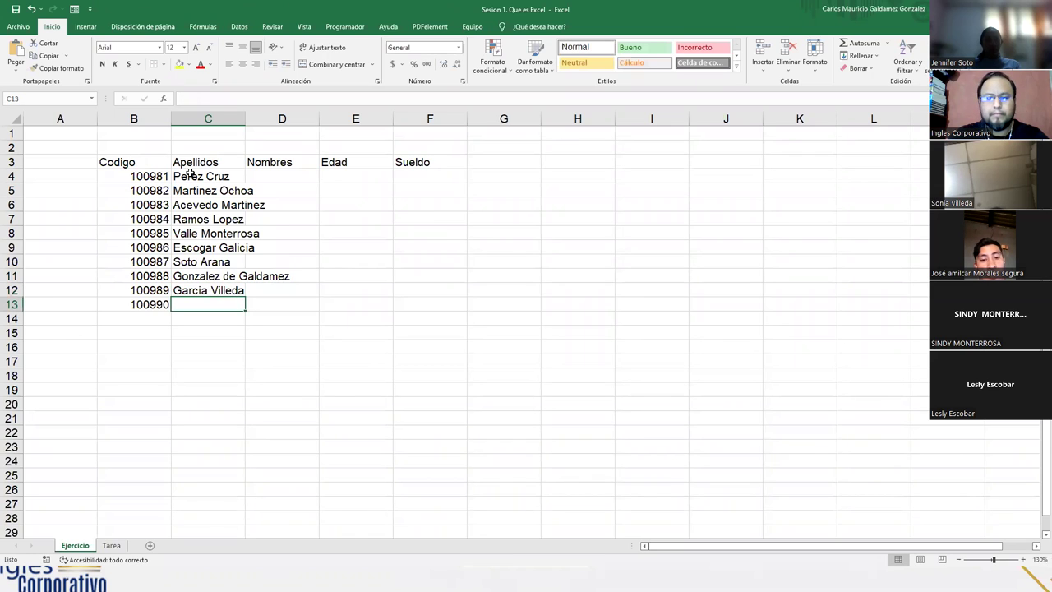
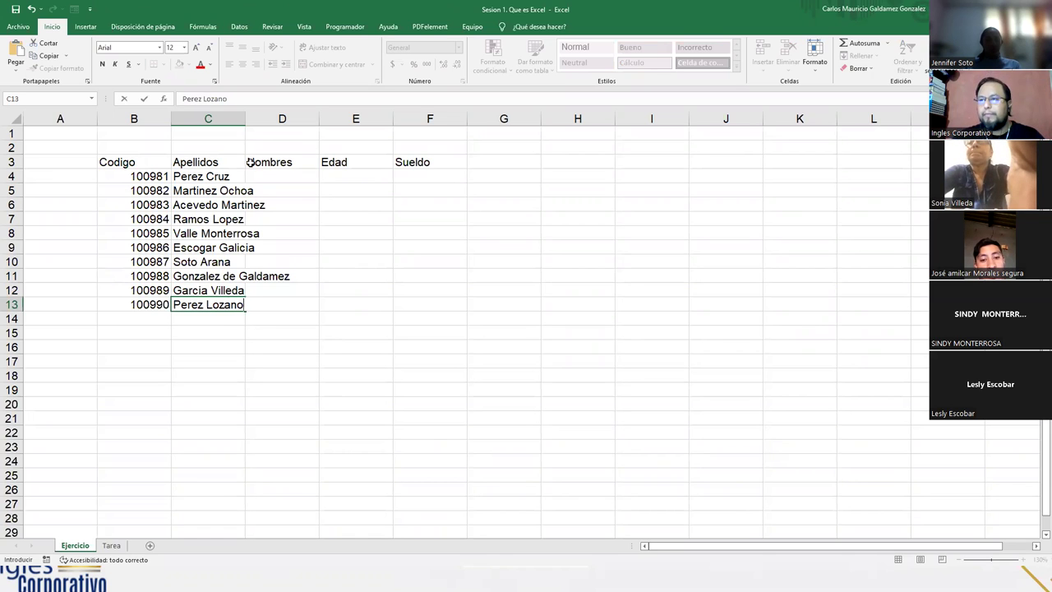
pyautogui.click(261, 175)
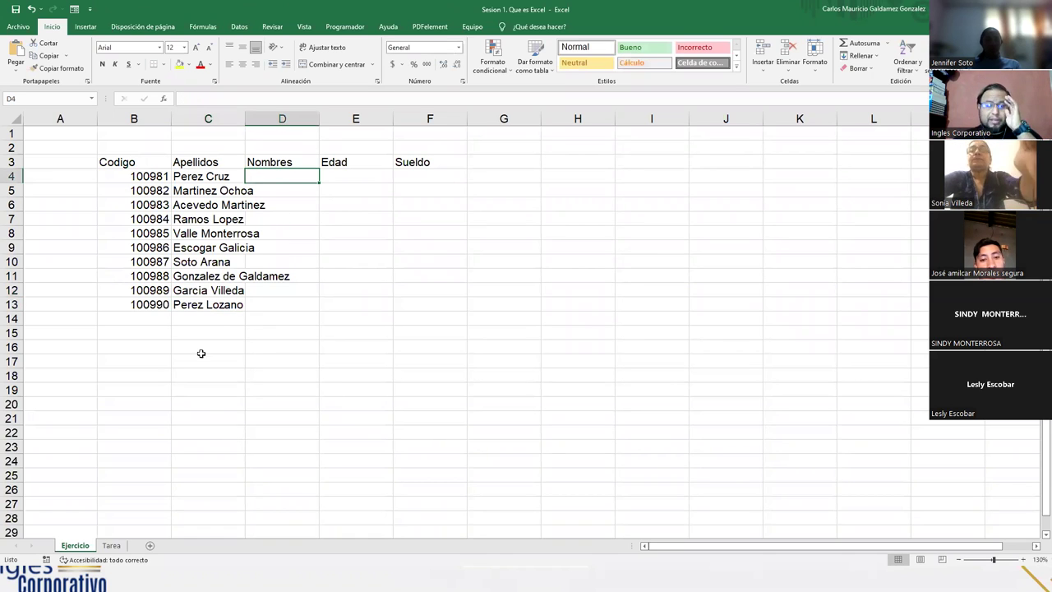
pyautogui.moveTo(190, 178); pyautogui.dragTo(187, 308)
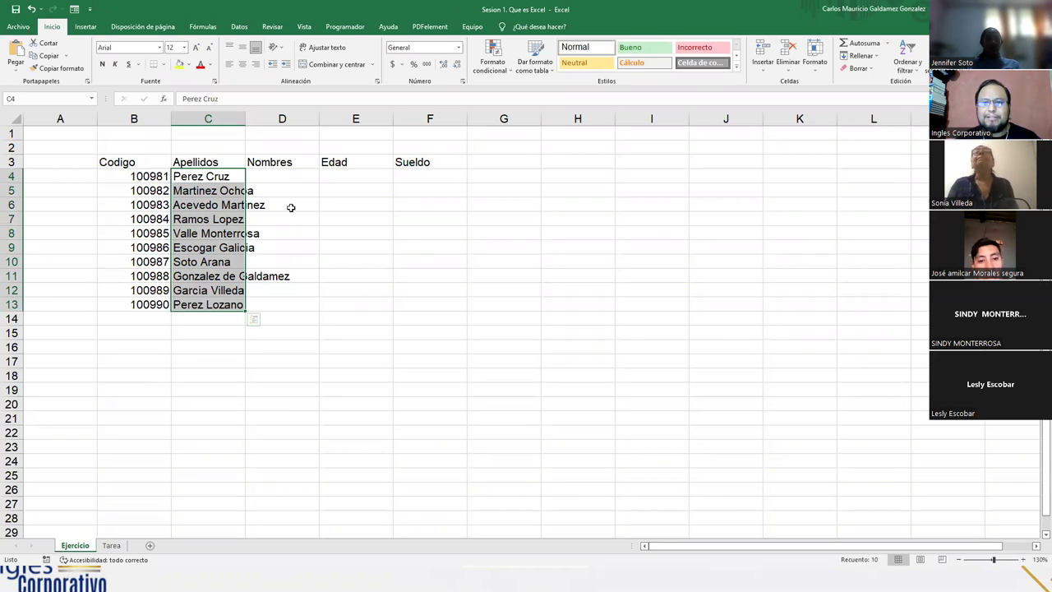
pyautogui.click(205, 233)
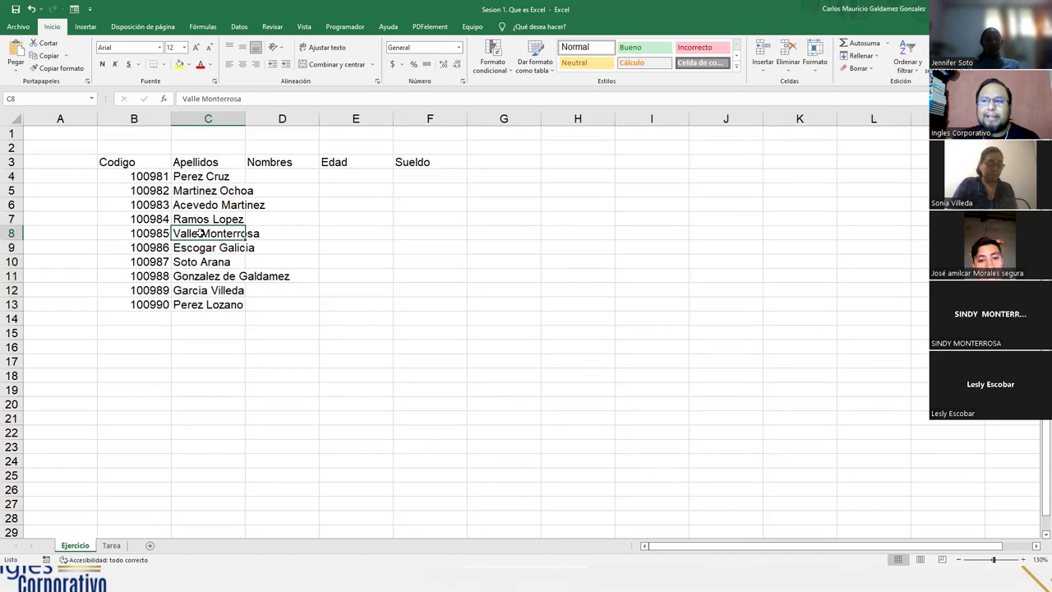
pyautogui.moveTo(132, 165); pyautogui.dragTo(376, 311)
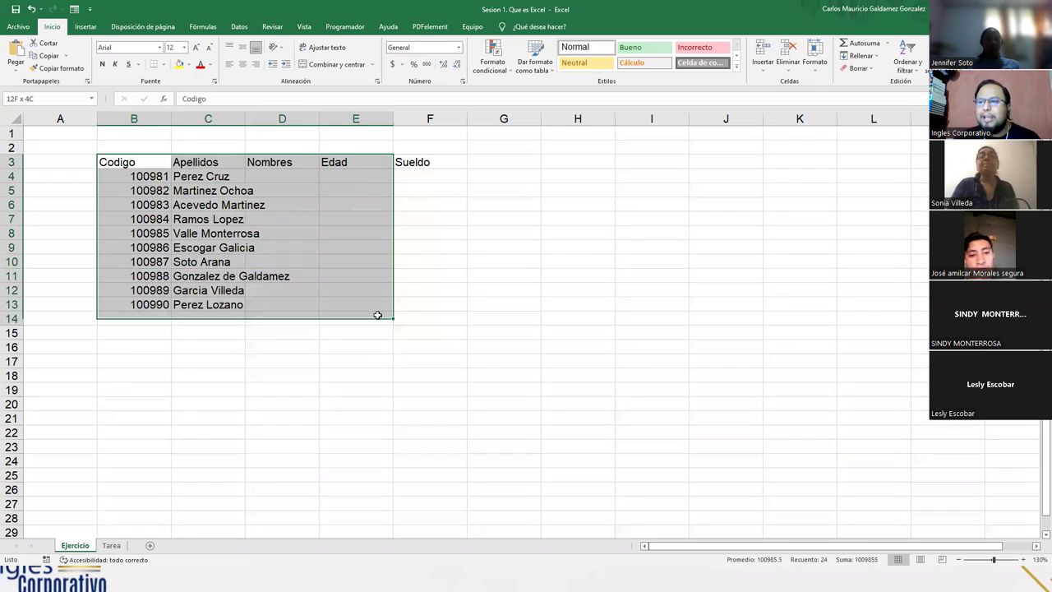
pyautogui.click(420, 302)
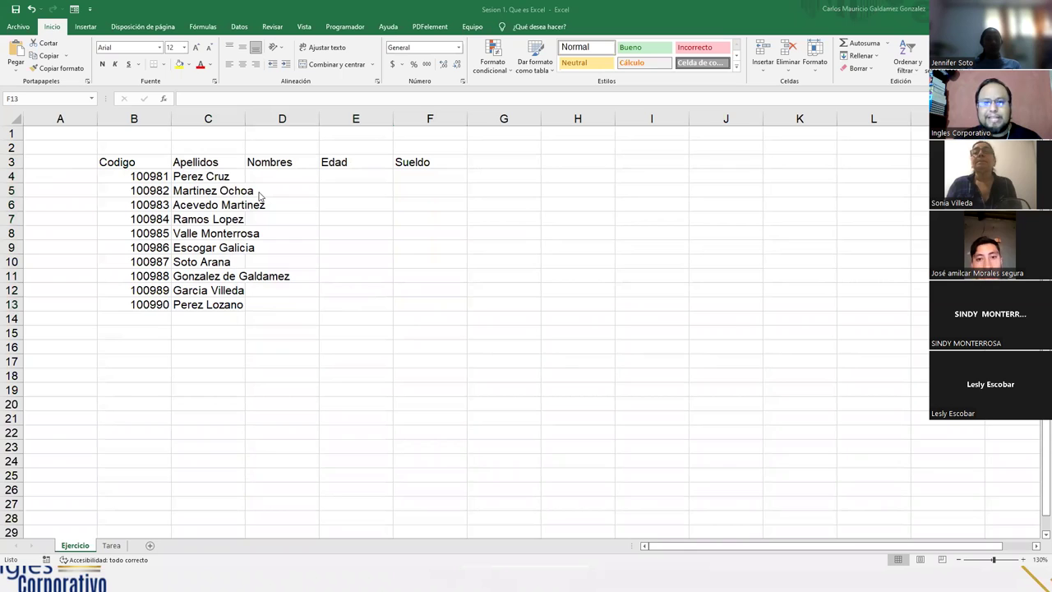
pyautogui.click(221, 177)
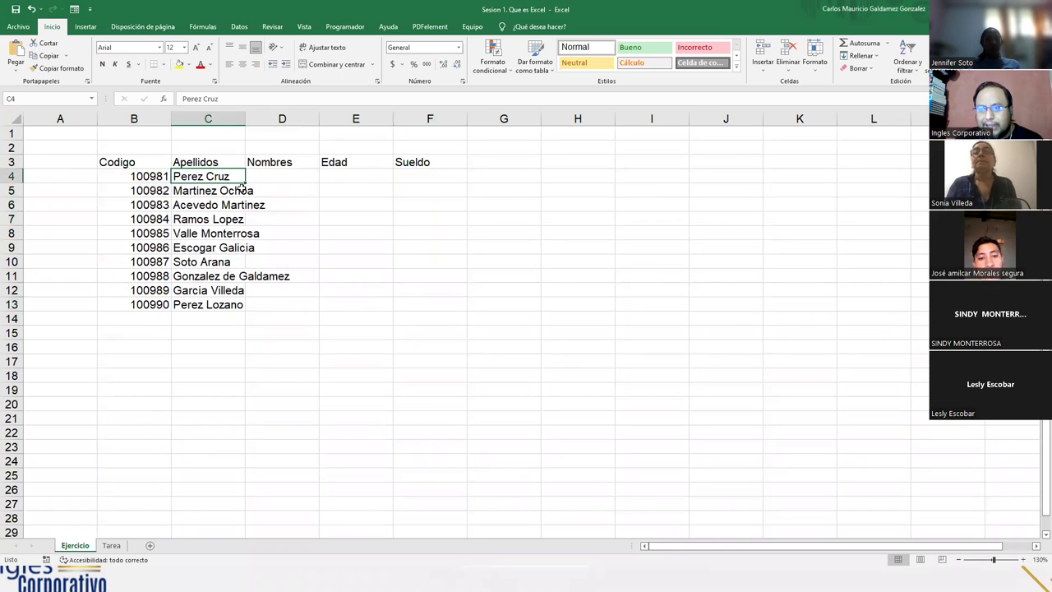
pyautogui.moveTo(238, 175); pyautogui.dragTo(238, 306)
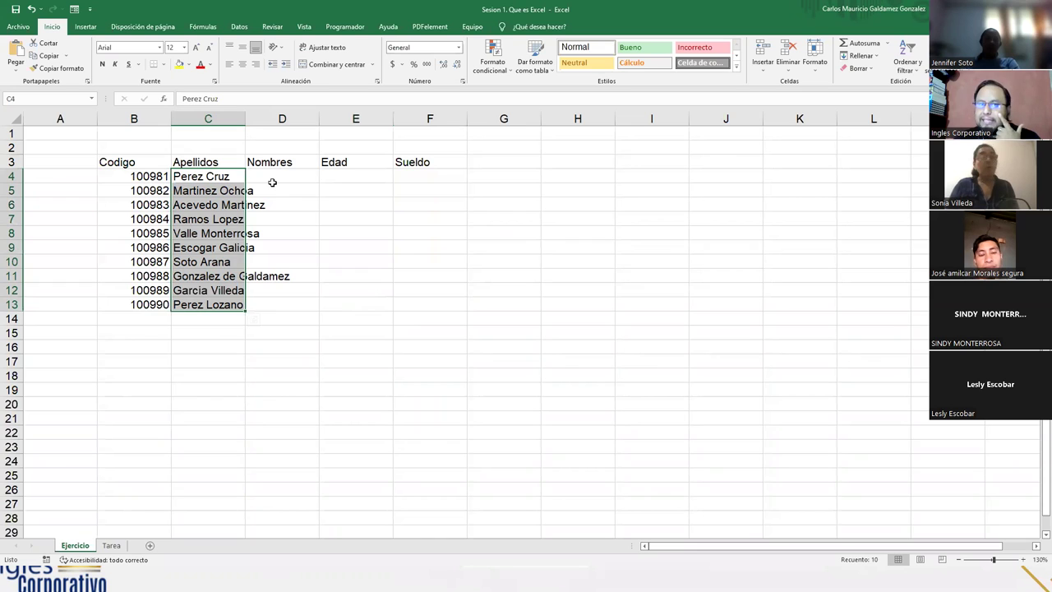
pyautogui.moveTo(271, 179); pyautogui.dragTo(259, 304)
pyautogui.click(275, 277)
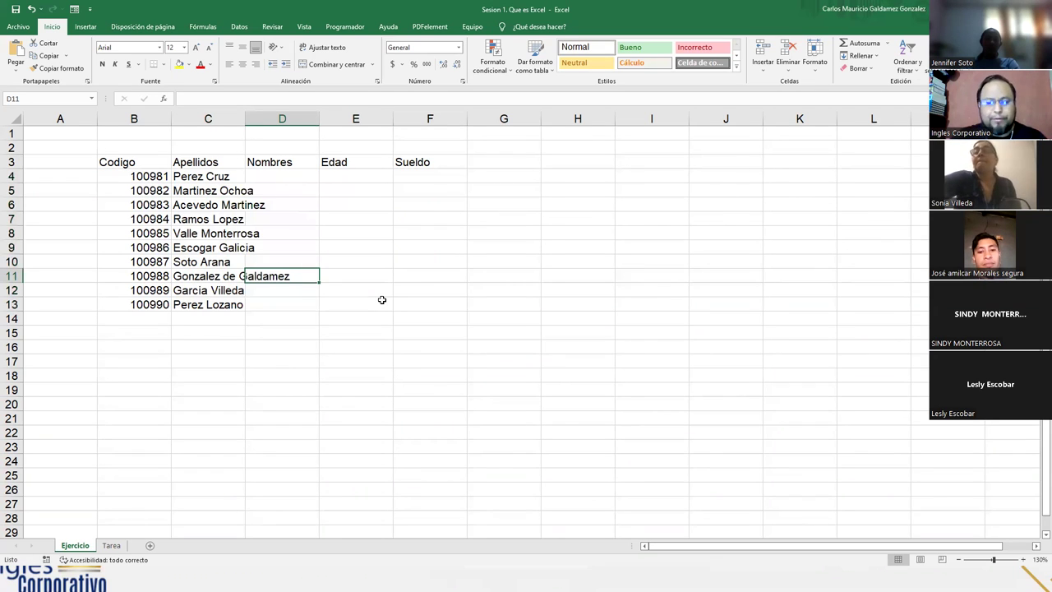
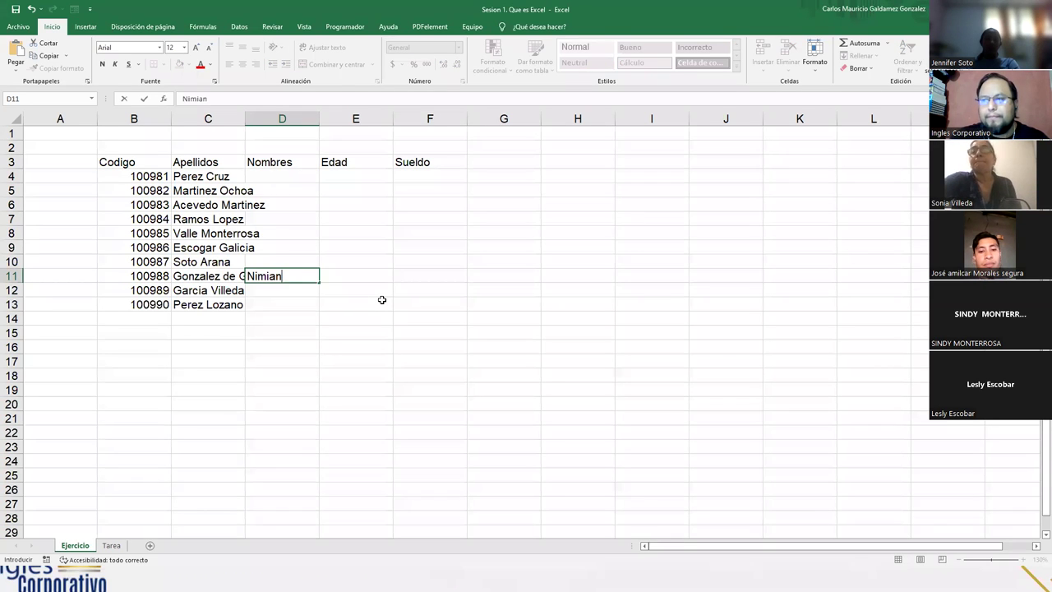
# Enter the first names for code 100988 in D11, then select that row's C11:D11
pyautogui.press('Return')
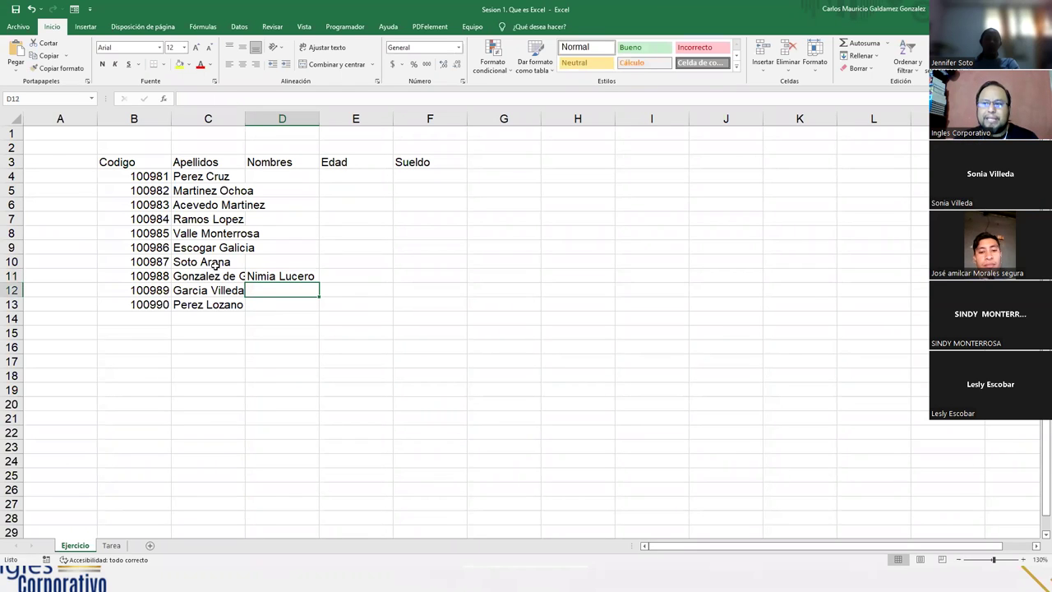
pyautogui.moveTo(214, 278); pyautogui.dragTo(261, 278)
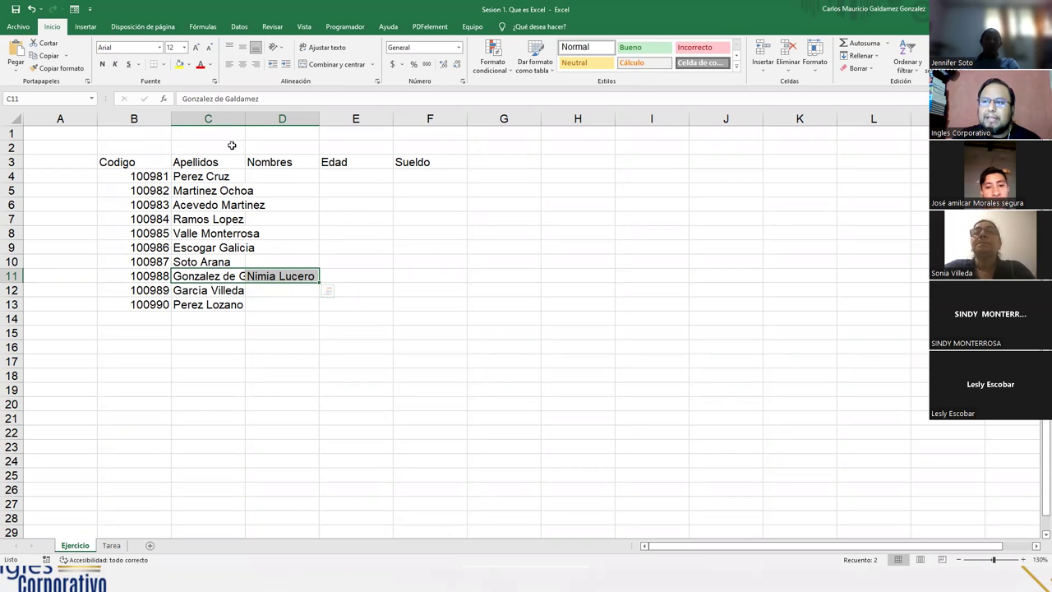
pyautogui.click(210, 205)
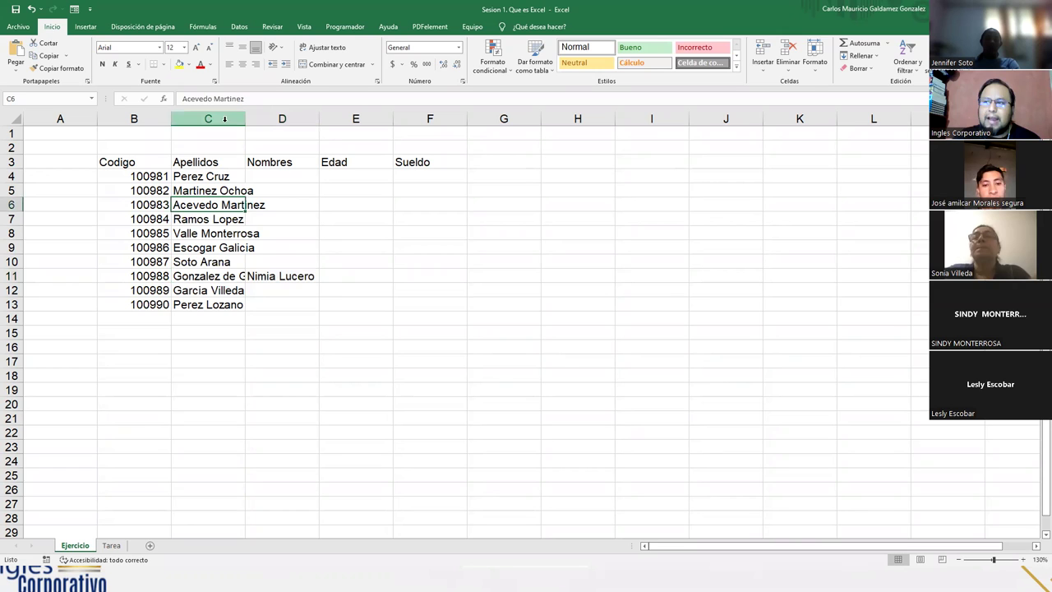
pyautogui.moveTo(207, 176); pyautogui.dragTo(205, 314)
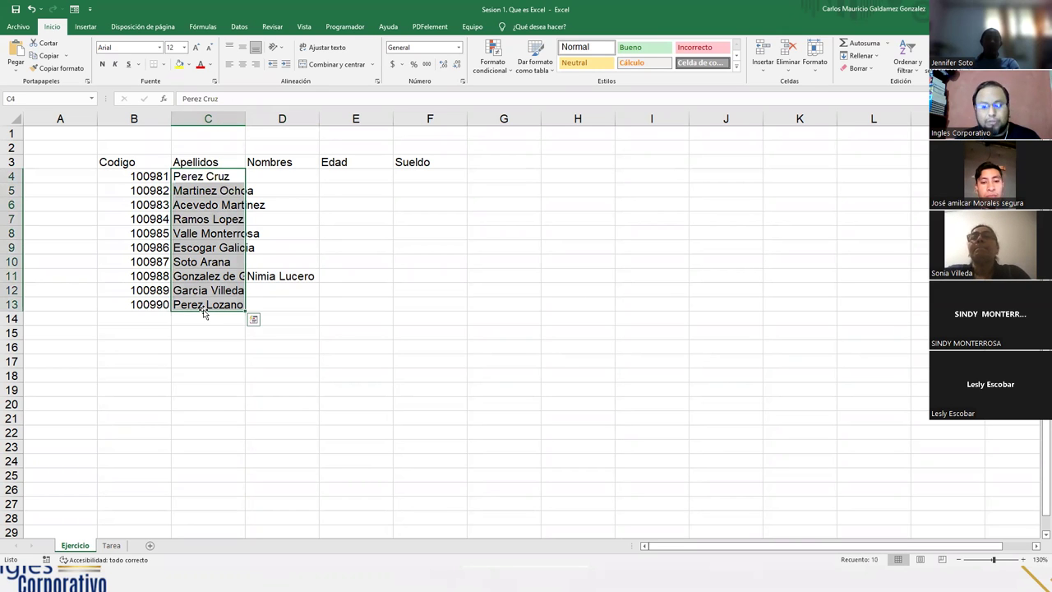
pyautogui.moveTo(266, 176); pyautogui.dragTo(266, 305)
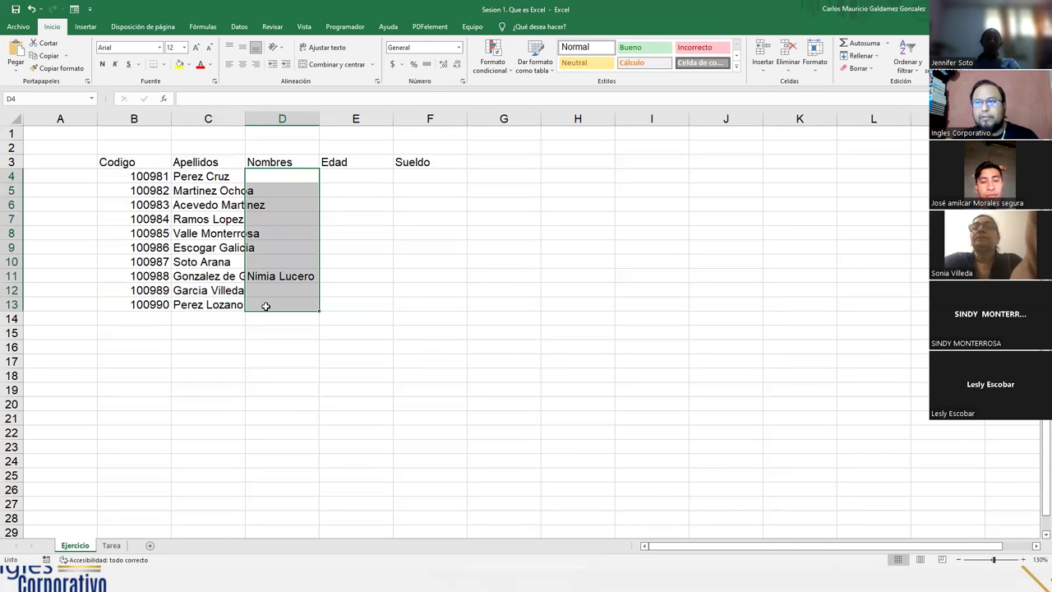
pyautogui.moveTo(218, 176); pyautogui.dragTo(243, 305)
pyautogui.moveTo(277, 177); pyautogui.dragTo(275, 301)
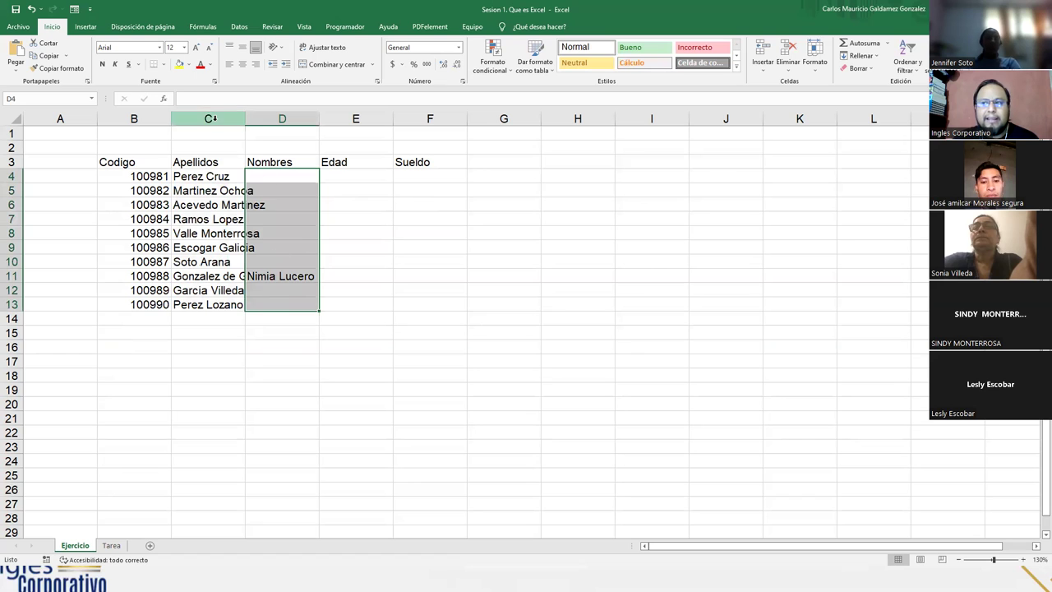
pyautogui.click(212, 120)
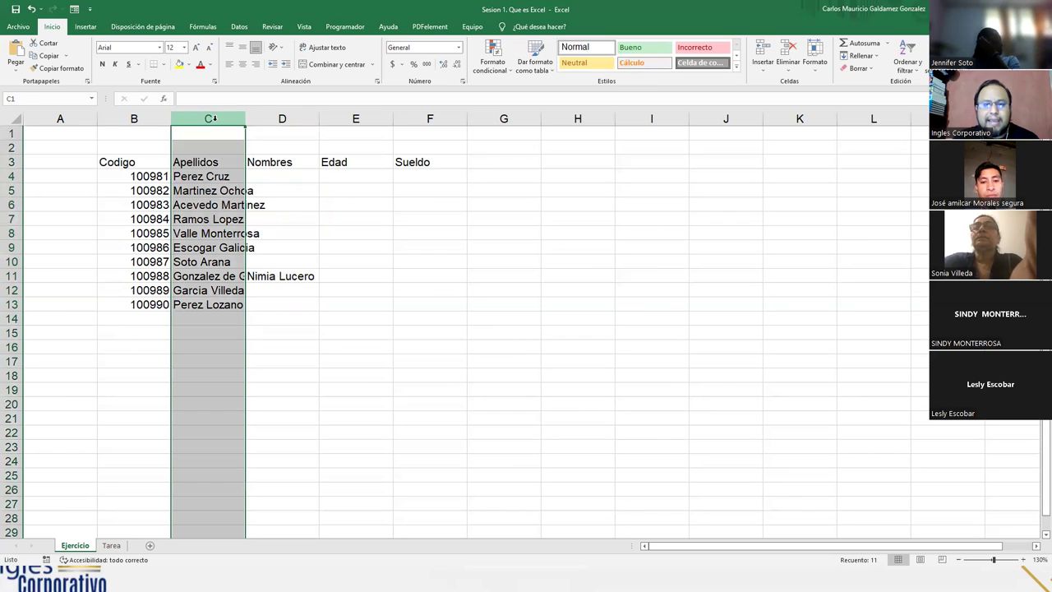
pyautogui.click(284, 119)
pyautogui.click(231, 217)
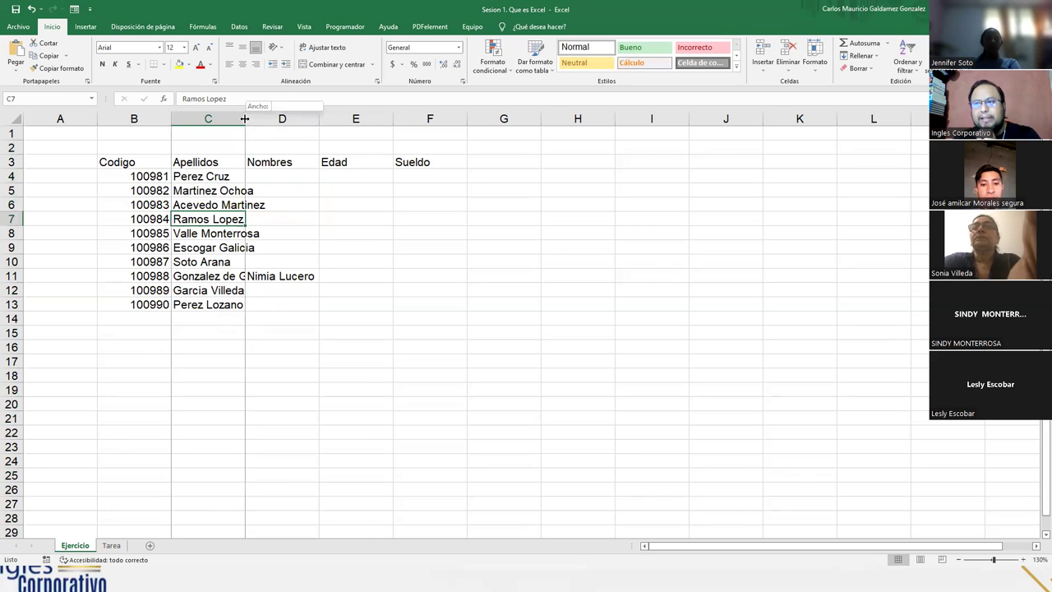
# AutoFit column C so the longest surname in C11 shows in full
pyautogui.doubleClick(245, 119)
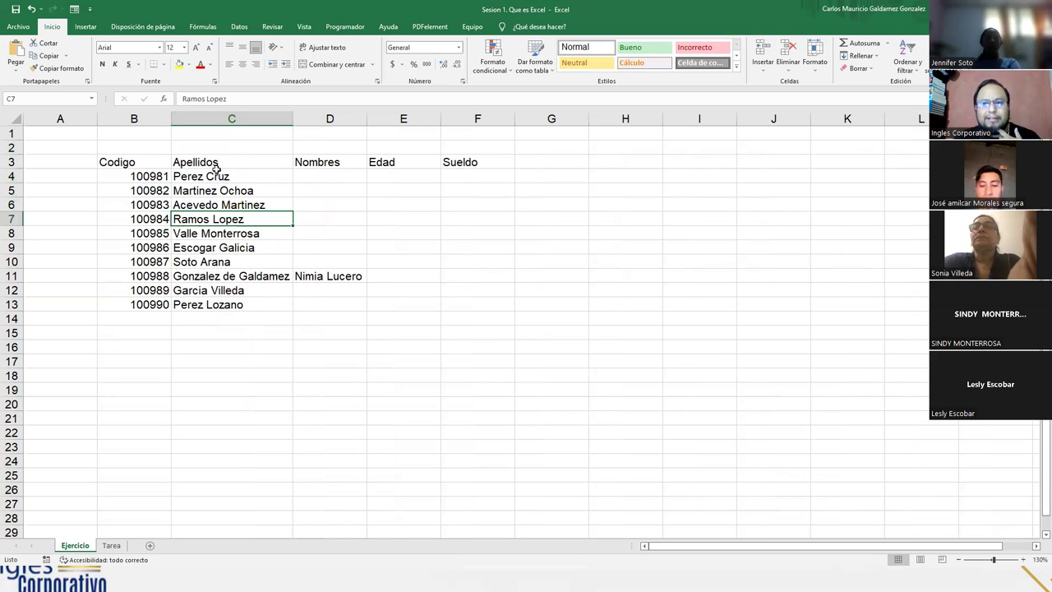
pyautogui.moveTo(264, 175); pyautogui.dragTo(252, 304)
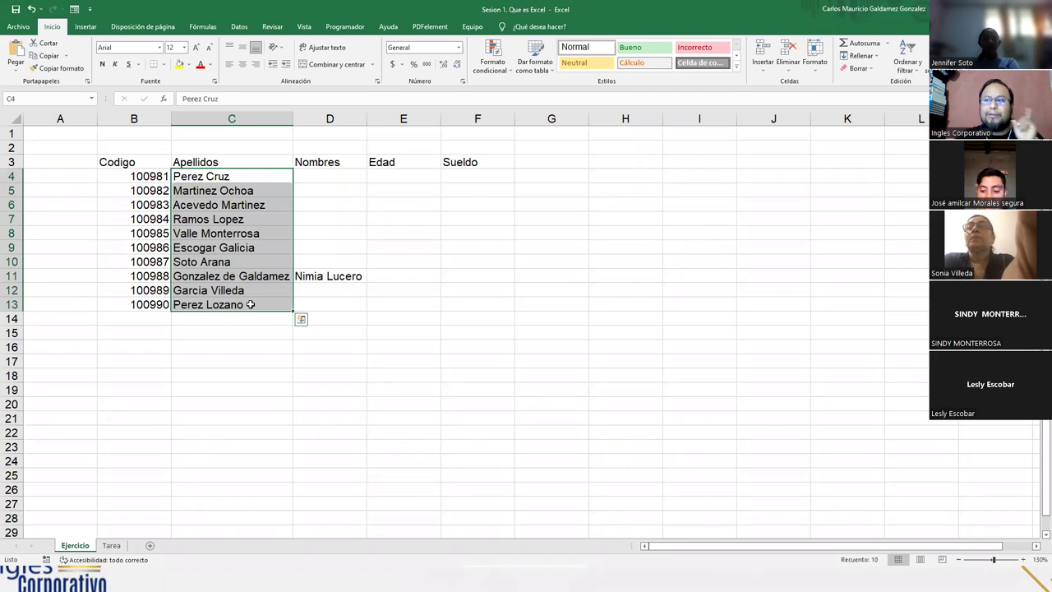
pyautogui.click(251, 276)
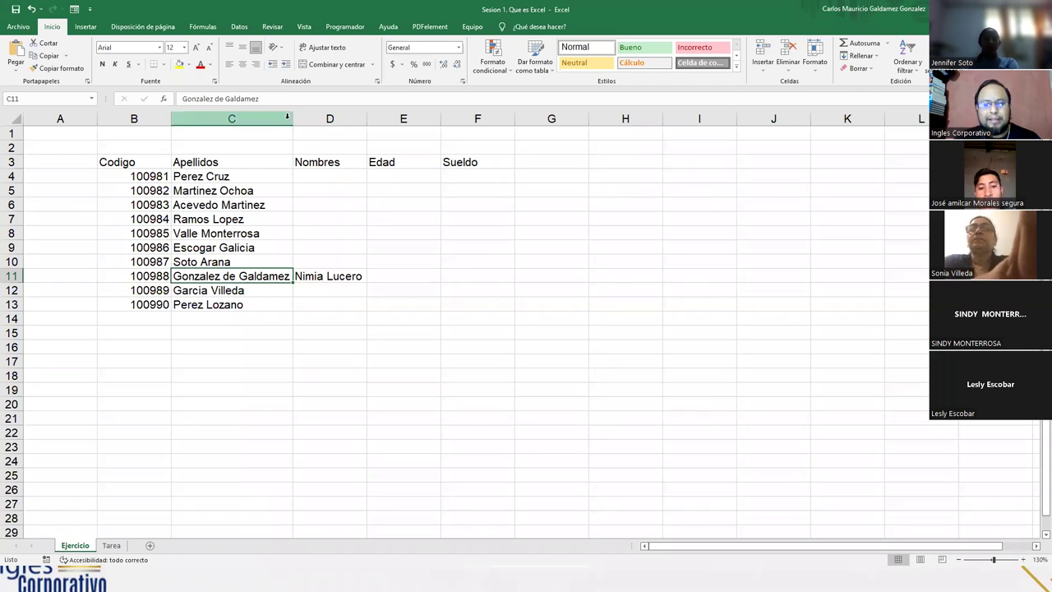
pyautogui.moveTo(288, 116); pyautogui.dragTo(245, 116)
pyautogui.click(209, 219)
pyautogui.click(227, 291)
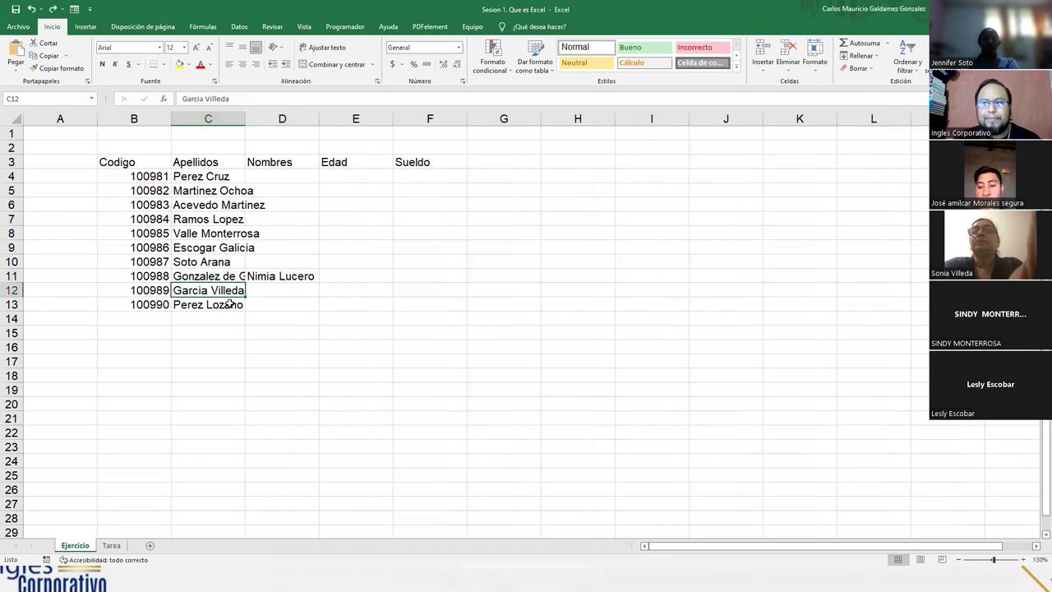
pyautogui.click(218, 276)
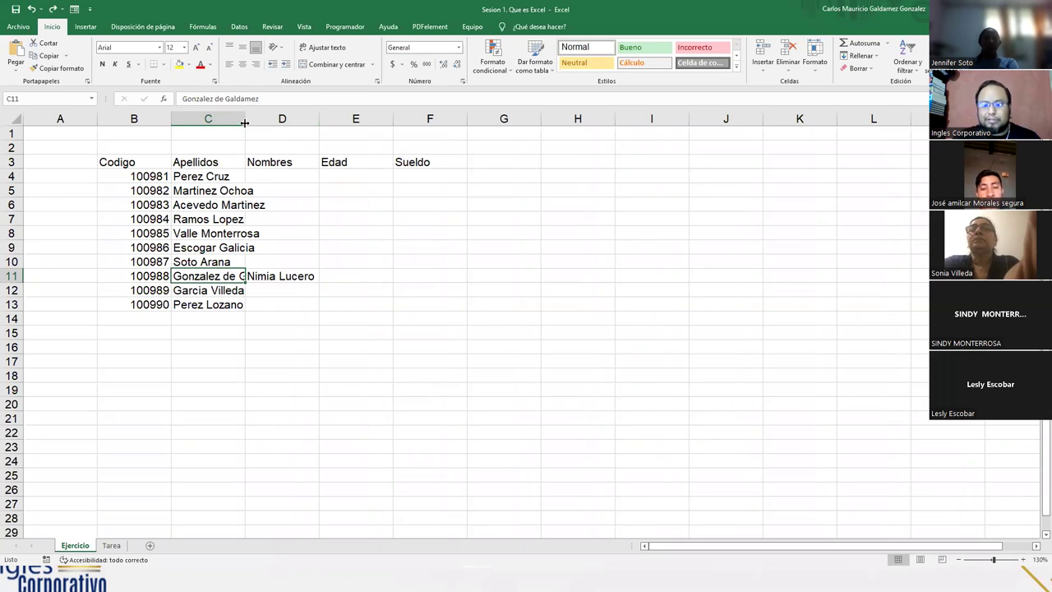
pyautogui.doubleClick(244, 122)
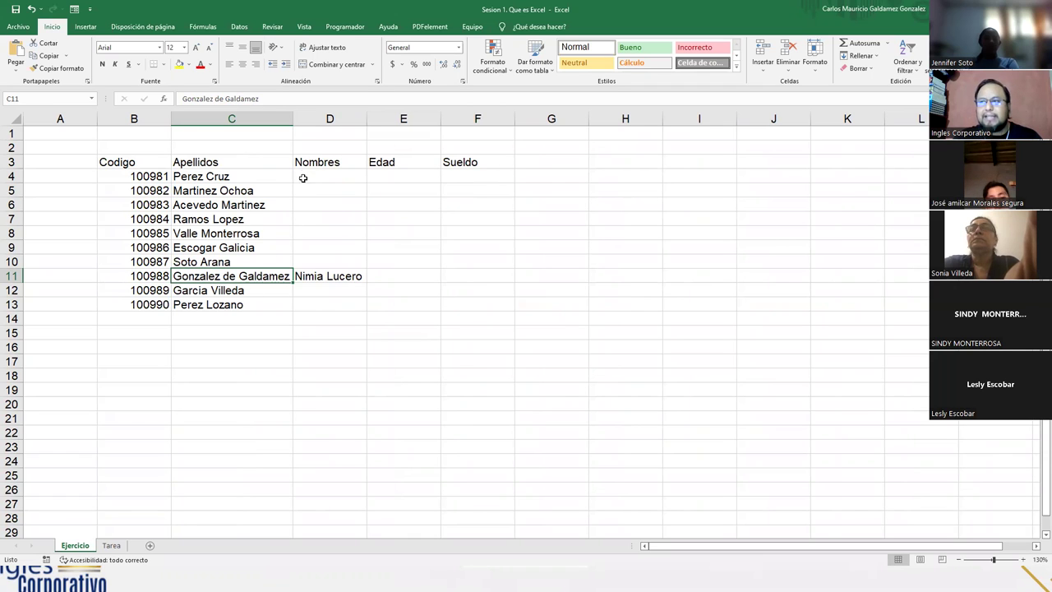
# Fill in the first names for rows D4 through D8 under Nombres
pyautogui.click(303, 178)
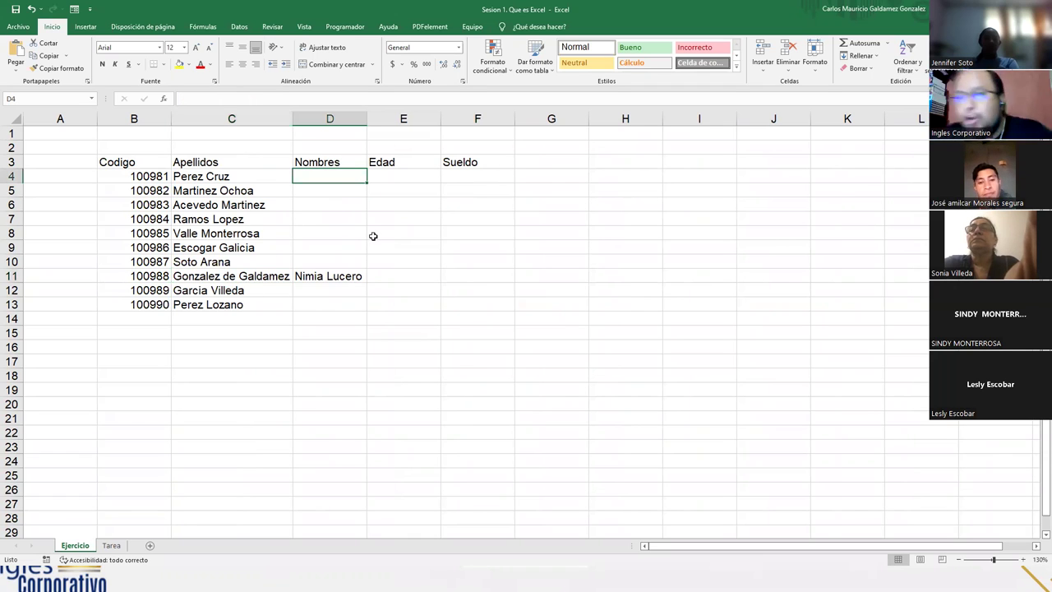
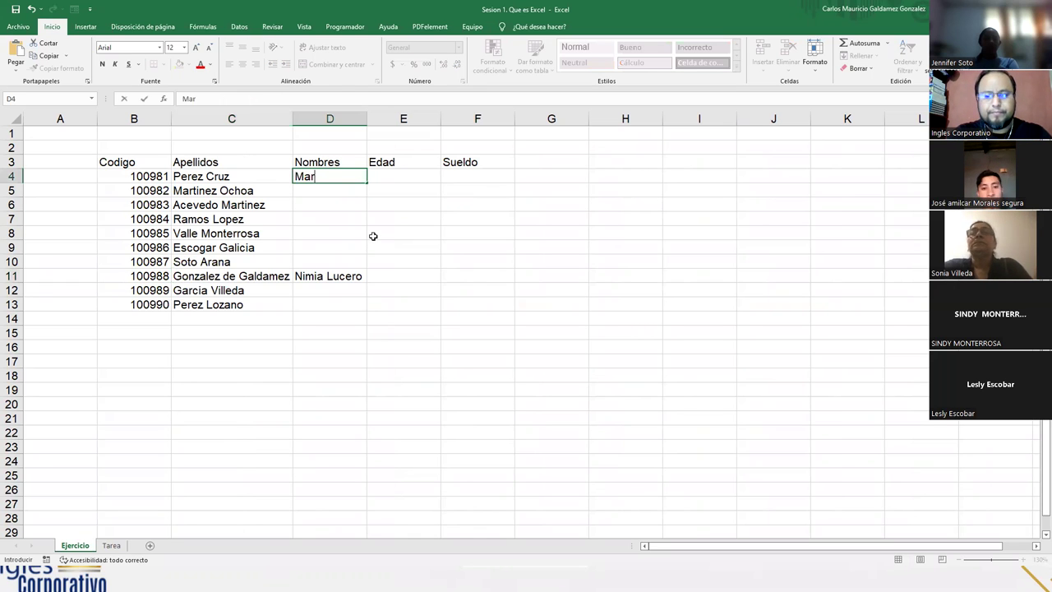
pyautogui.press('Return')
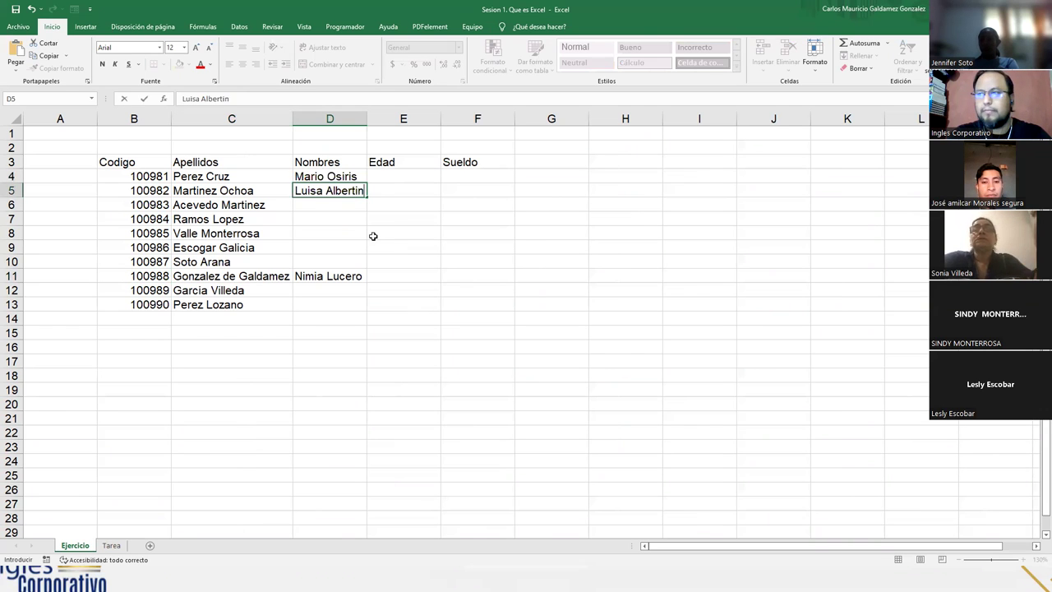
pyautogui.press('Return')
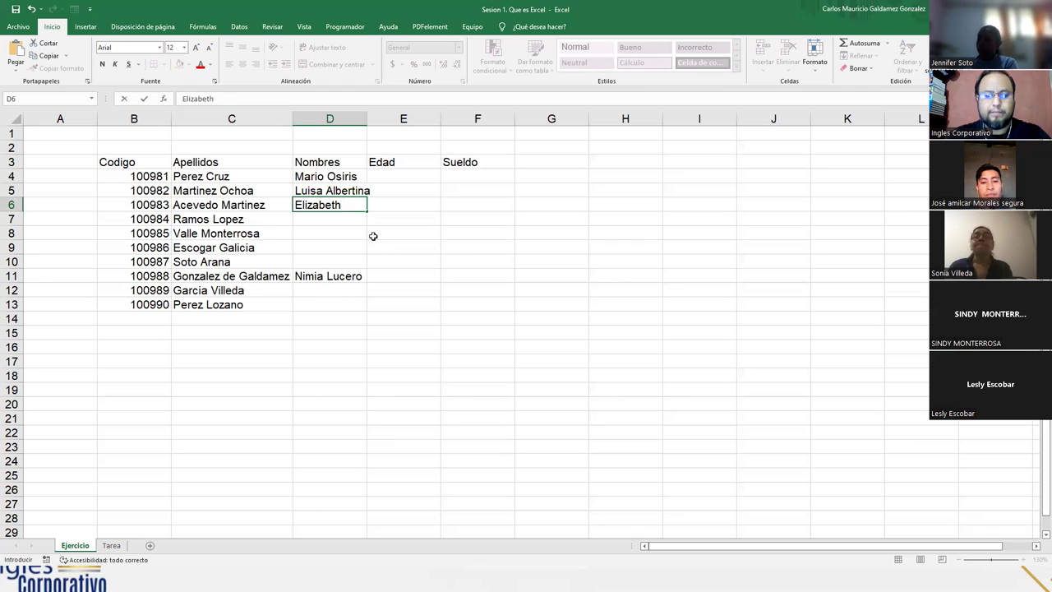
pyautogui.press('Return')
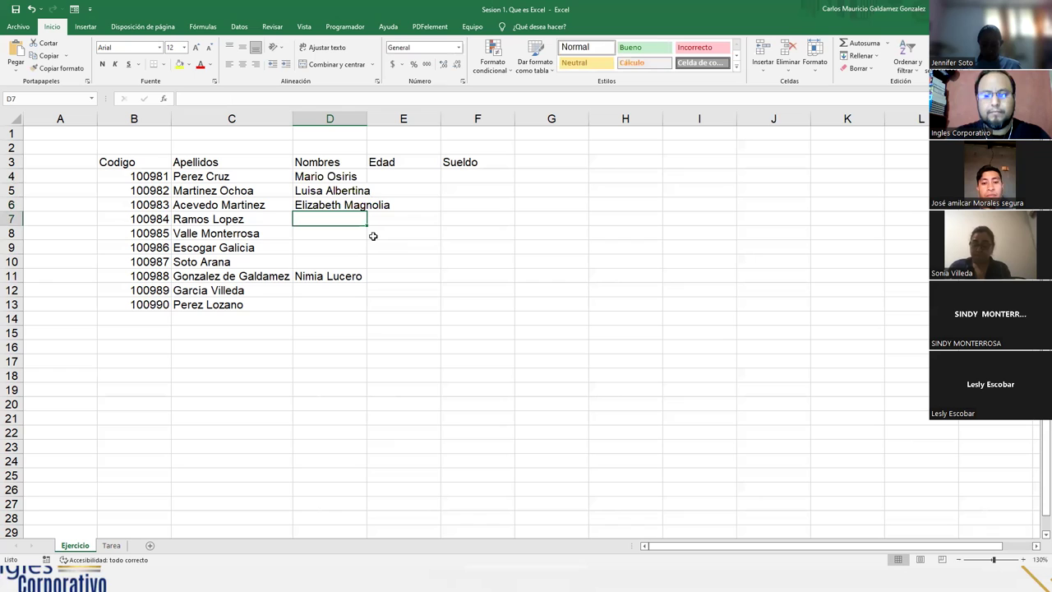
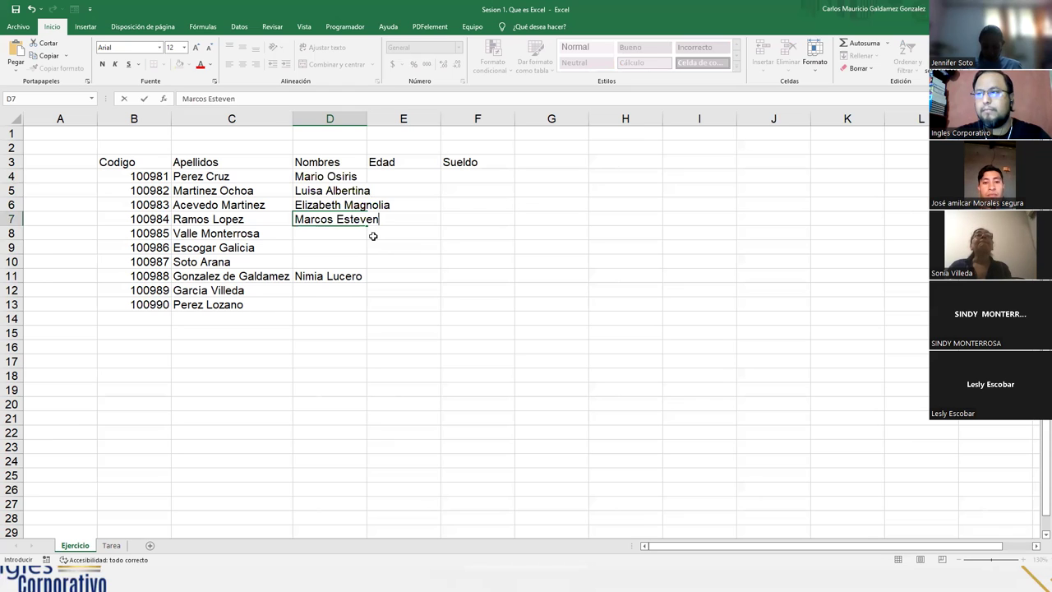
pyautogui.press('Return')
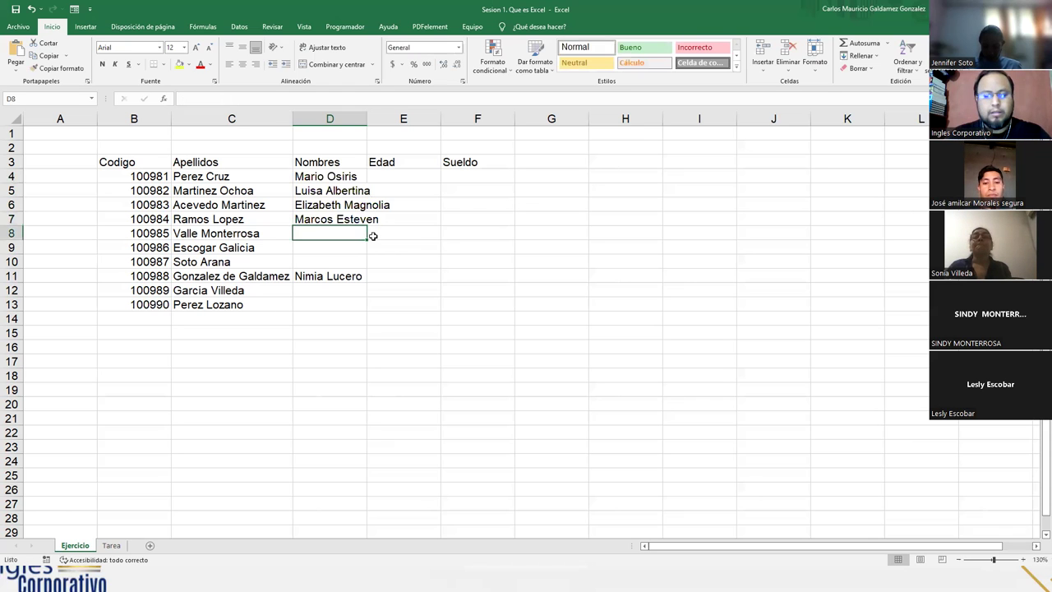
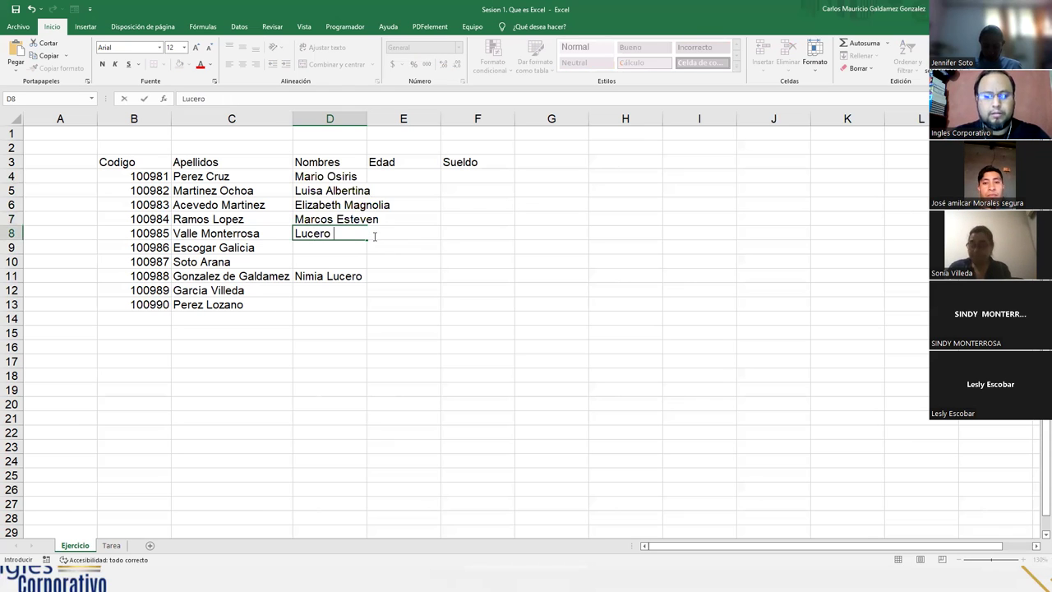
pyautogui.press('Return')
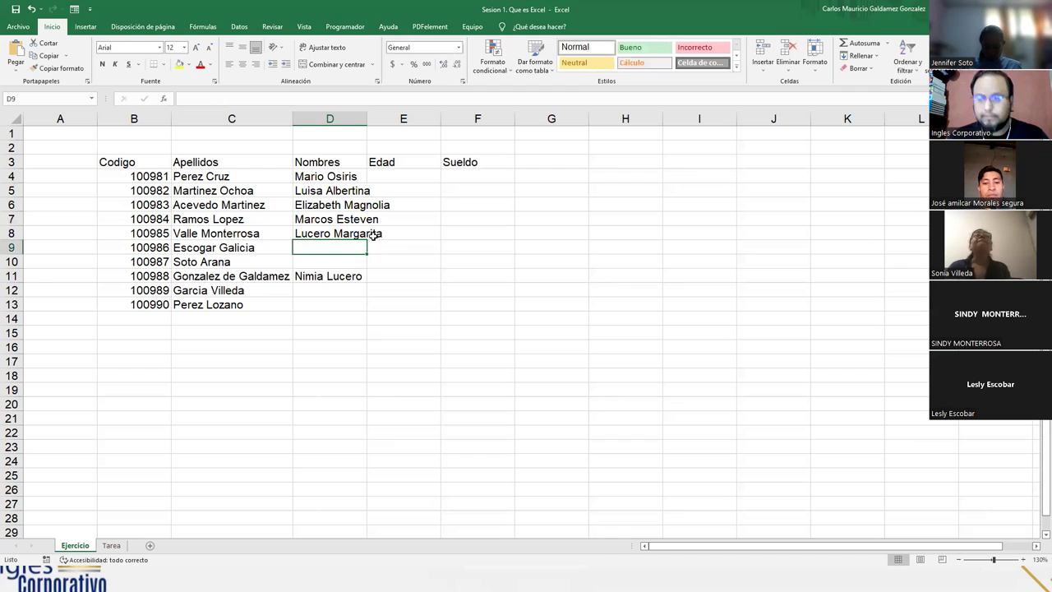
# Complete the first names in D9, D10, D12 and D13, skipping the already-filled D11
pyautogui.write('Ignacio')
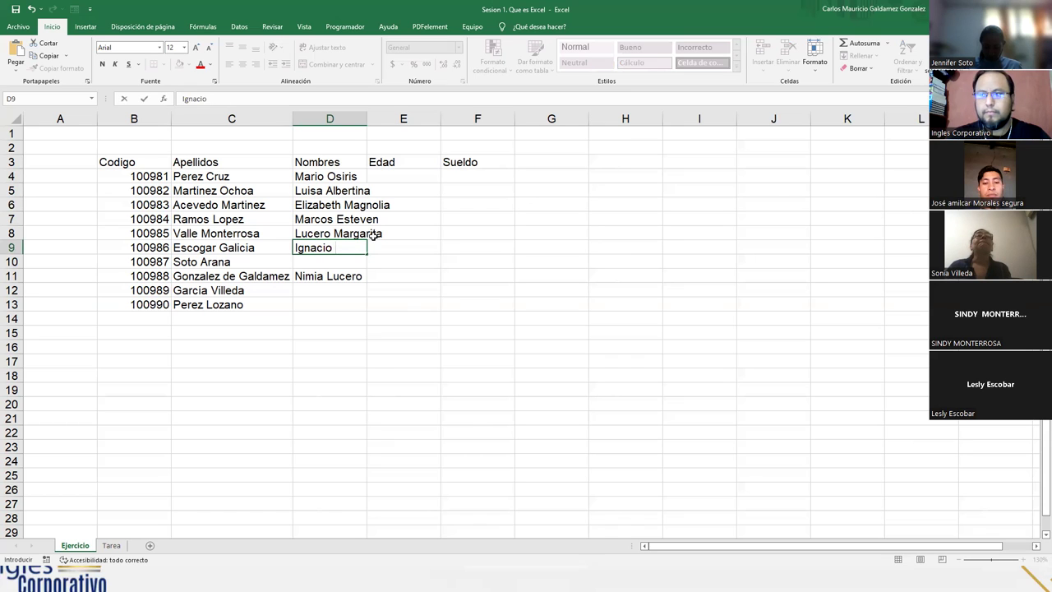
pyautogui.press('Return')
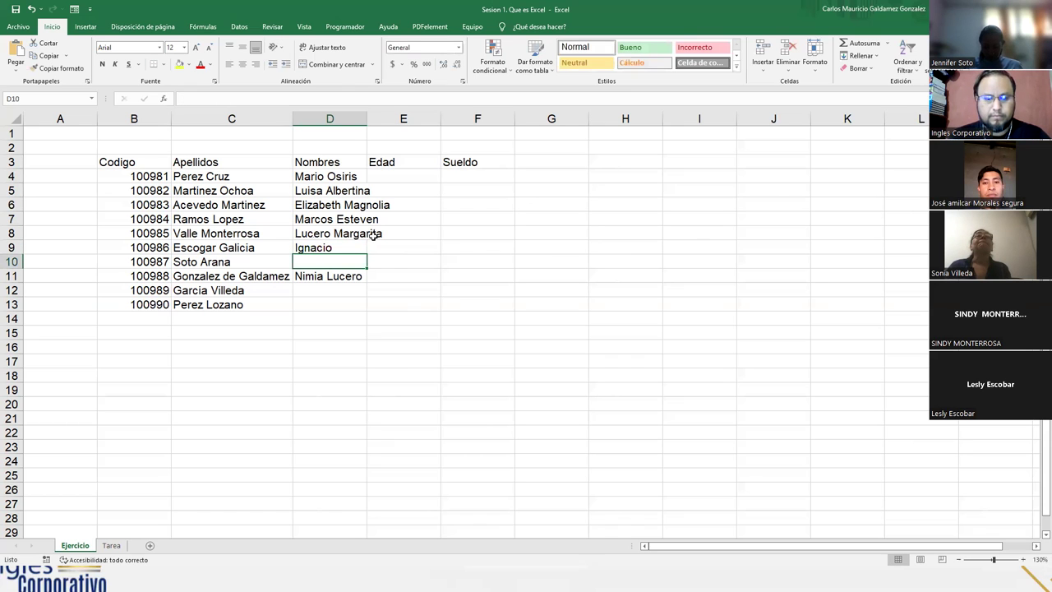
pyautogui.write('Elena')
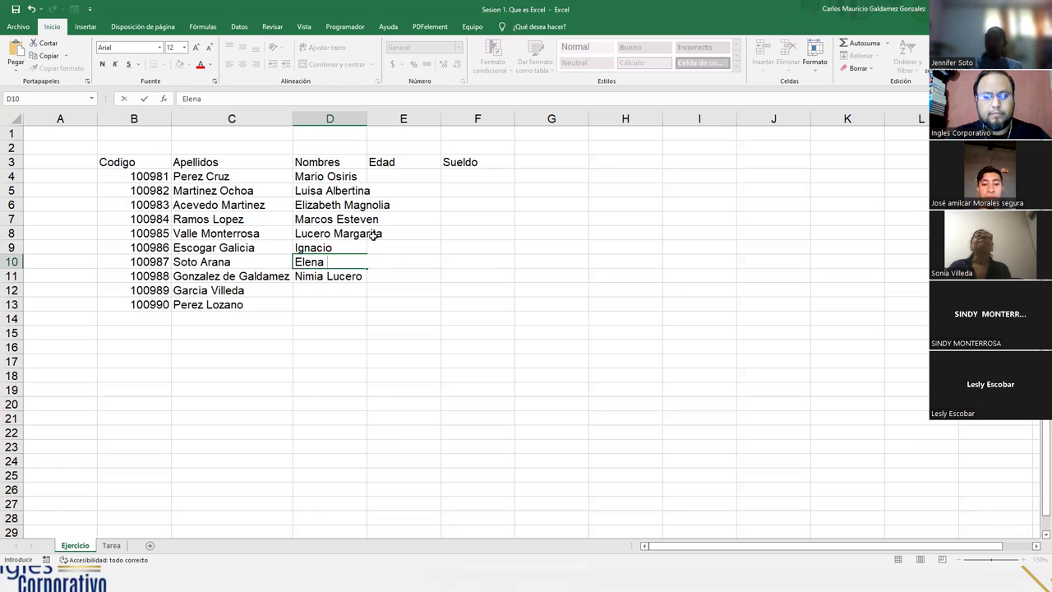
pyautogui.write(' Margarit')
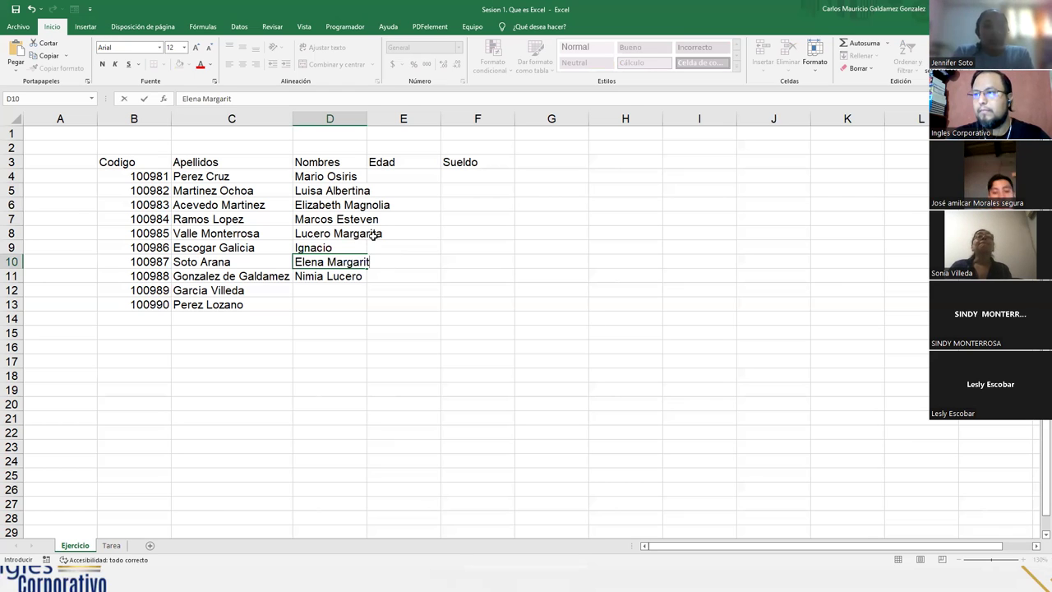
pyautogui.write('e')
pyautogui.write('th')
pyautogui.press('Return')
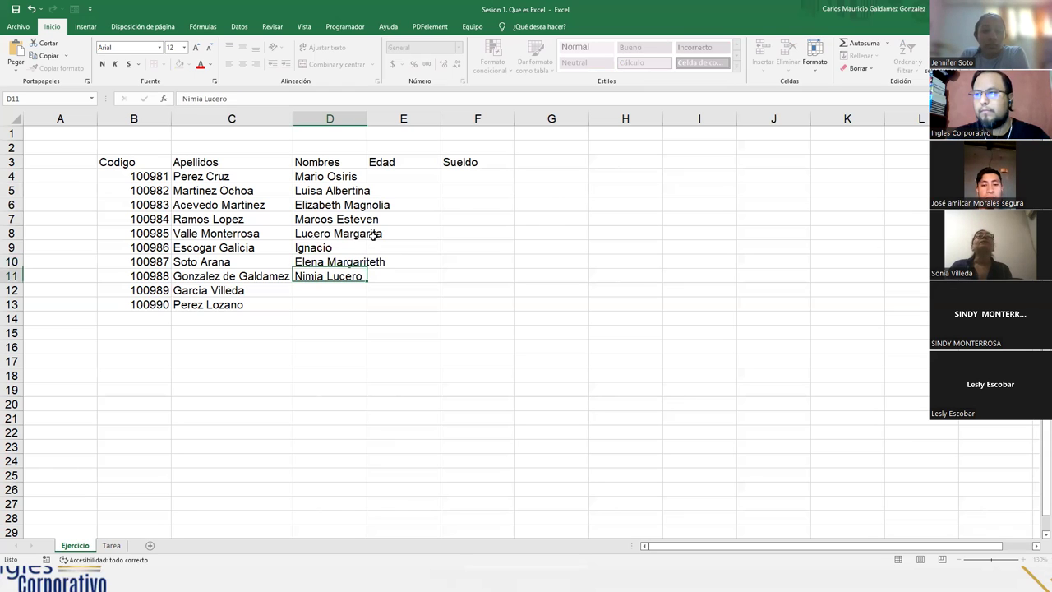
pyautogui.press('Return')
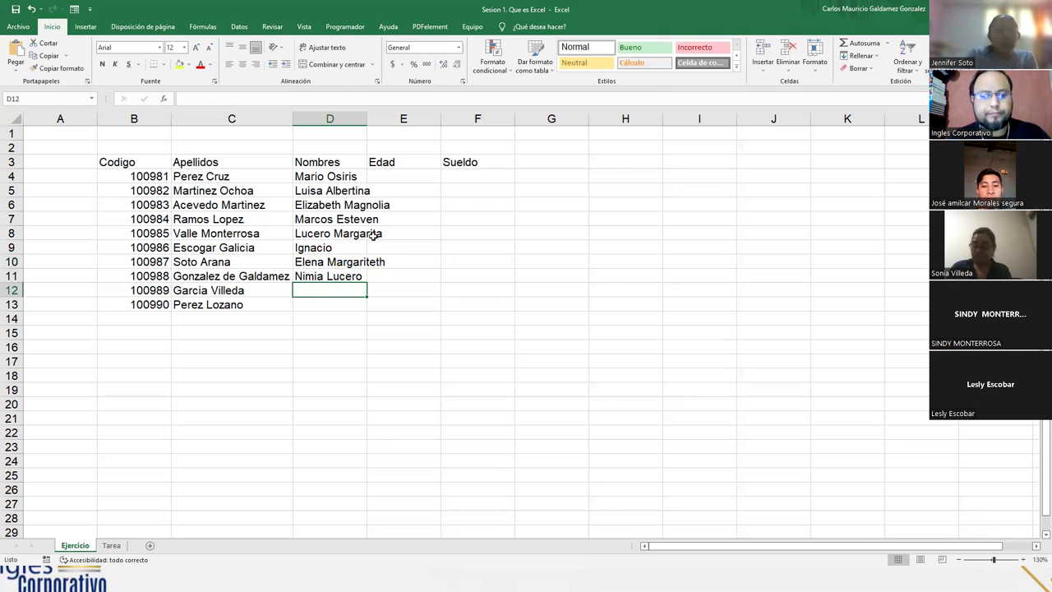
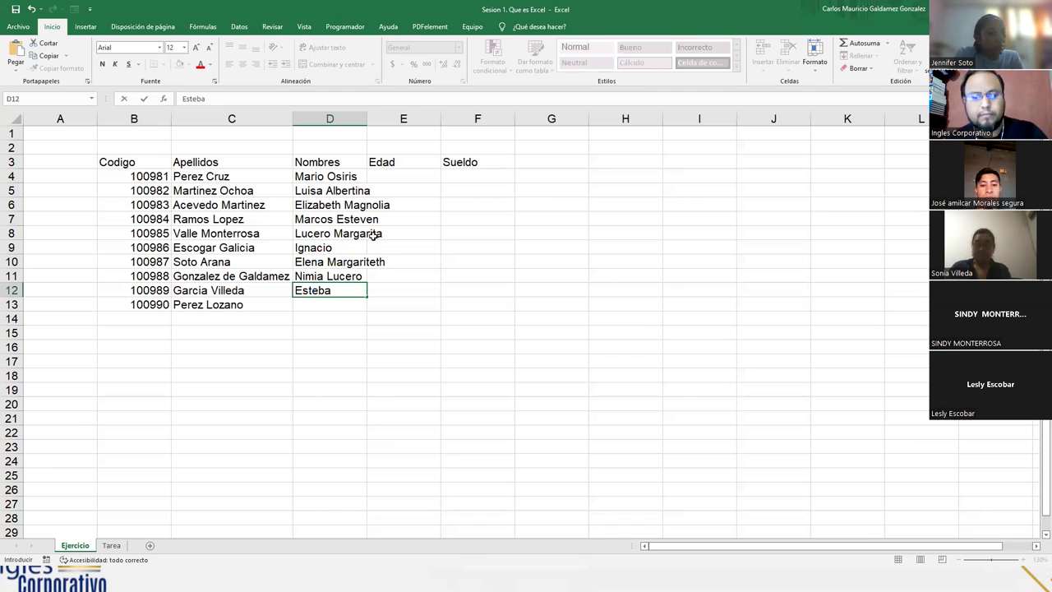
pyautogui.press('Return')
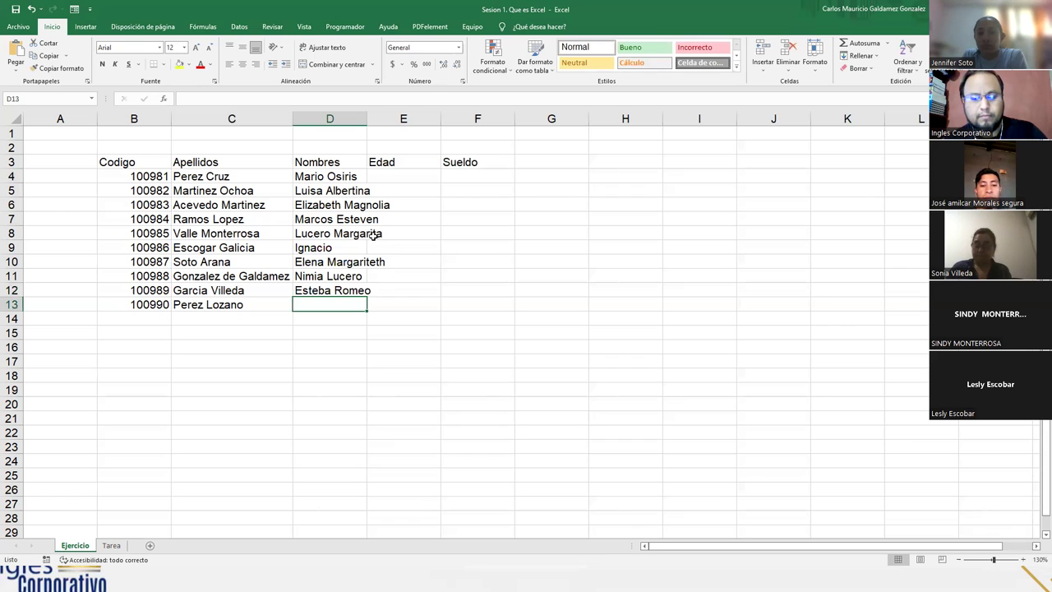
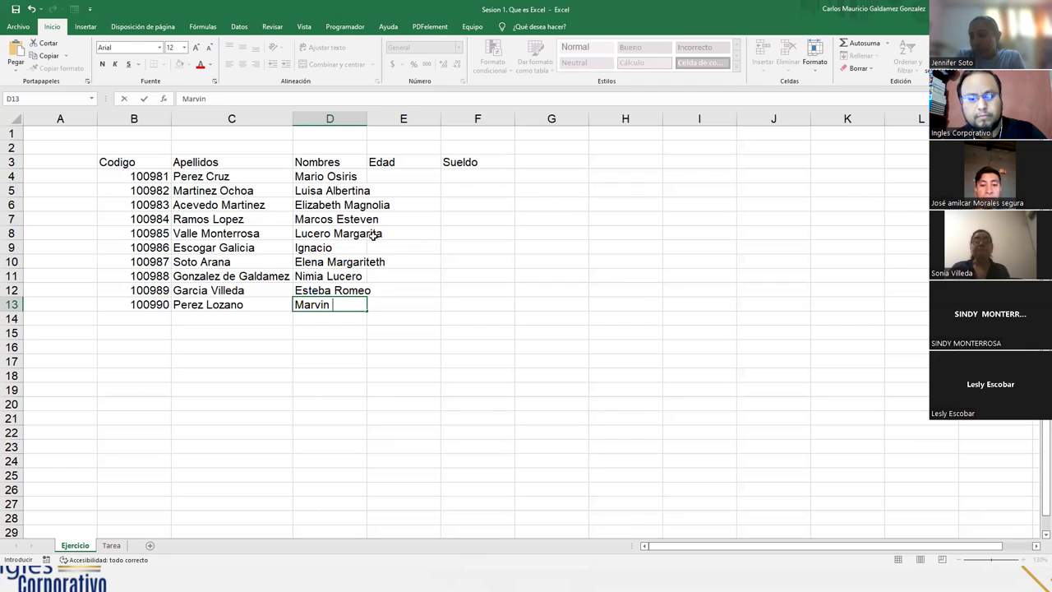
pyautogui.press('Return')
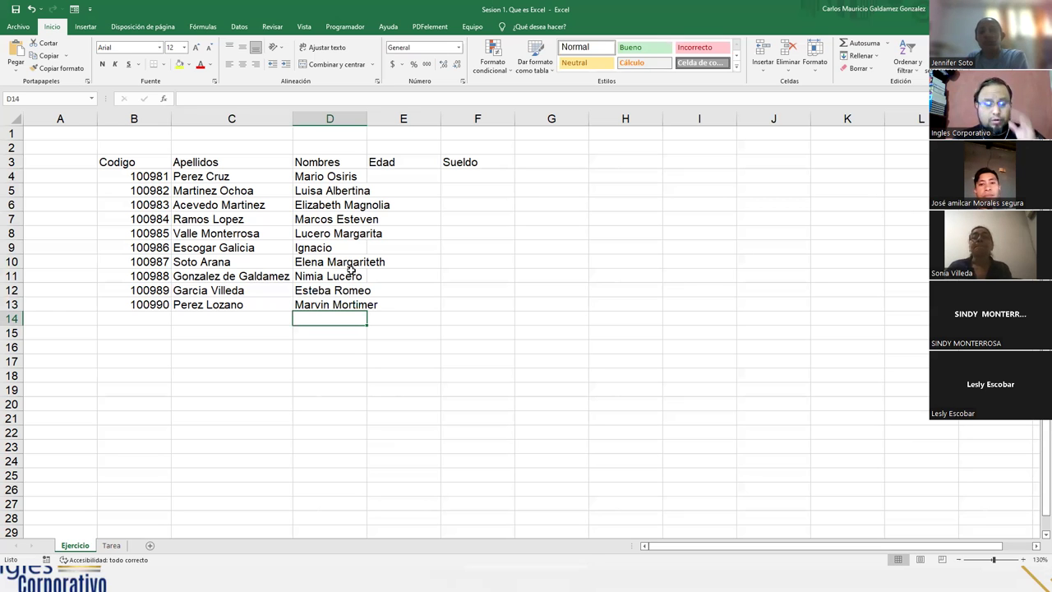
pyautogui.keyDown('ctrl'); pyautogui.scroll(2, 331, 362); pyautogui.keyUp('ctrl')
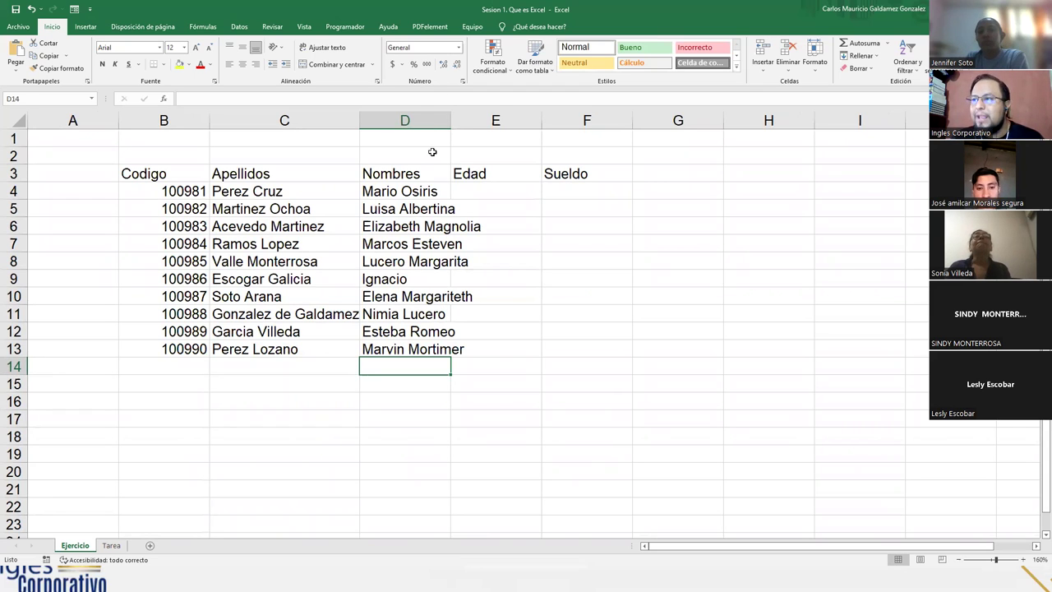
pyautogui.click(432, 190)
pyautogui.moveTo(446, 192)
pyautogui.mouseDown()
pyautogui.moveTo(415, 209)
pyautogui.moveTo(412, 347)
pyautogui.mouseUp()
pyautogui.moveTo(471, 190); pyautogui.dragTo(462, 348)
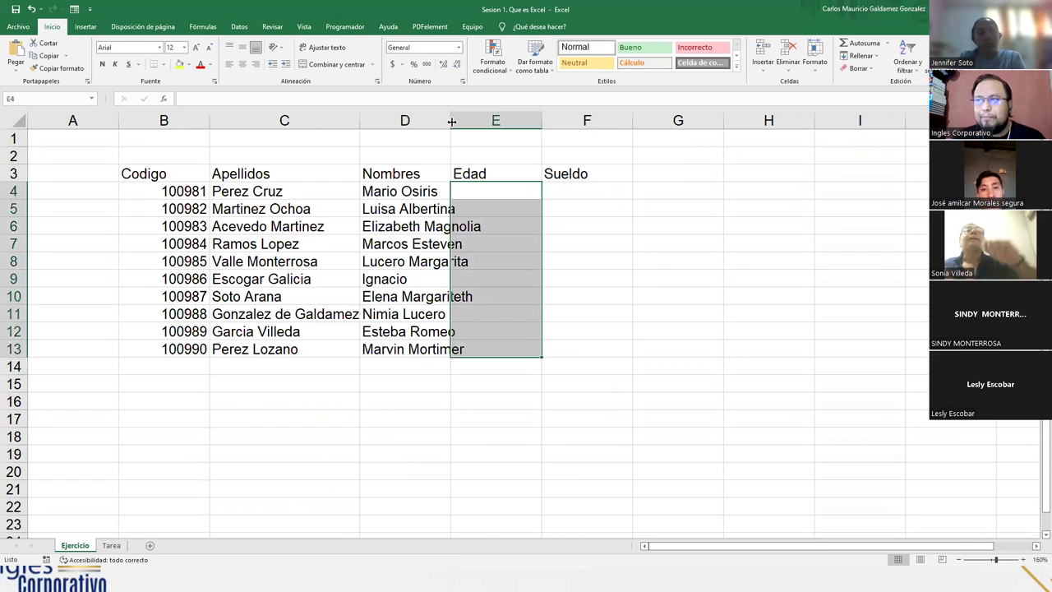
pyautogui.moveTo(451, 121); pyautogui.dragTo(484, 129)
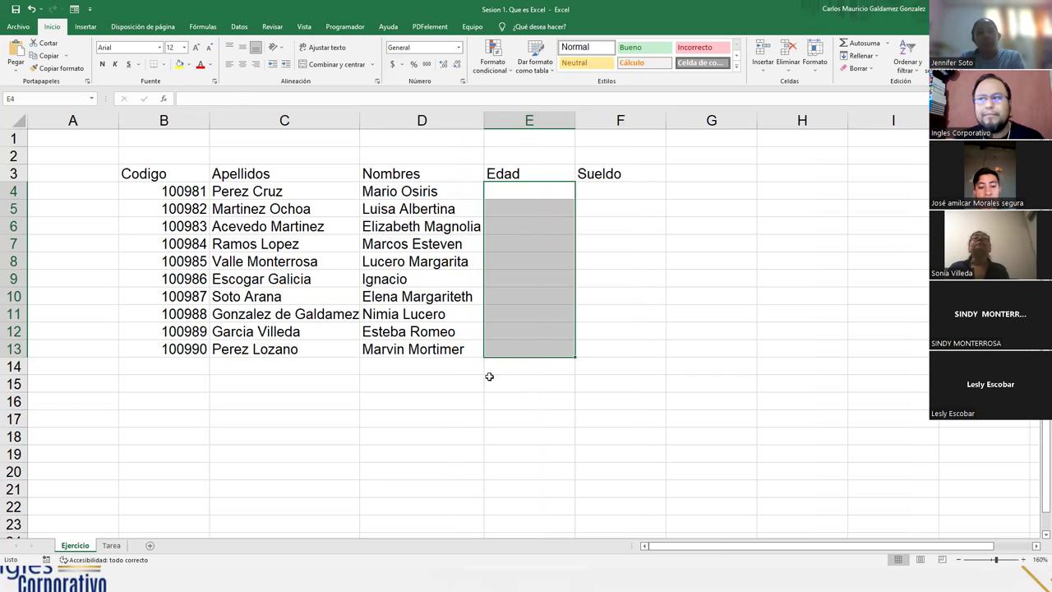
pyautogui.click(444, 348)
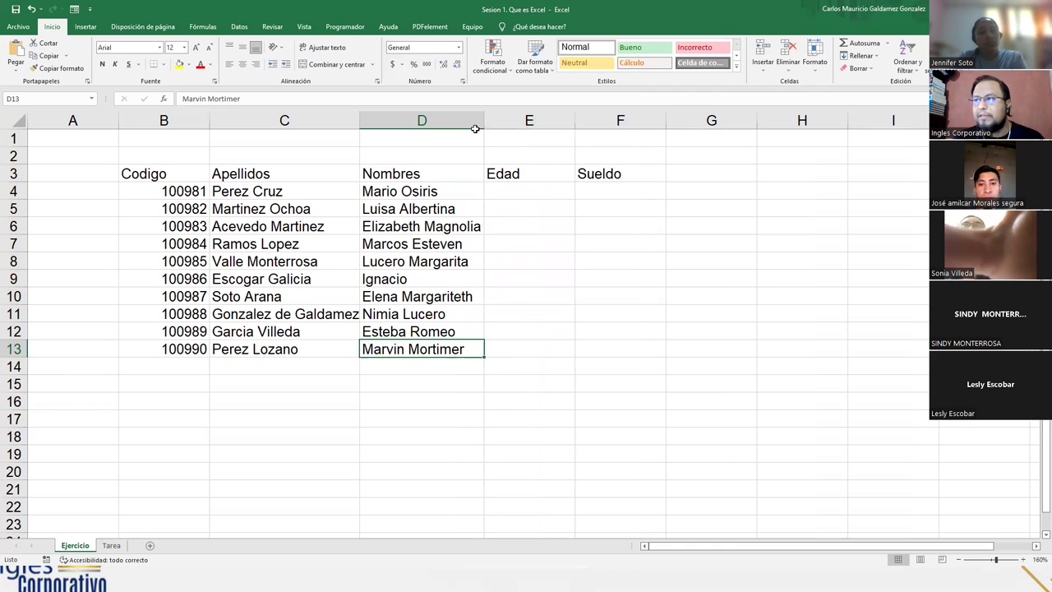
pyautogui.moveTo(483, 121); pyautogui.dragTo(450, 123)
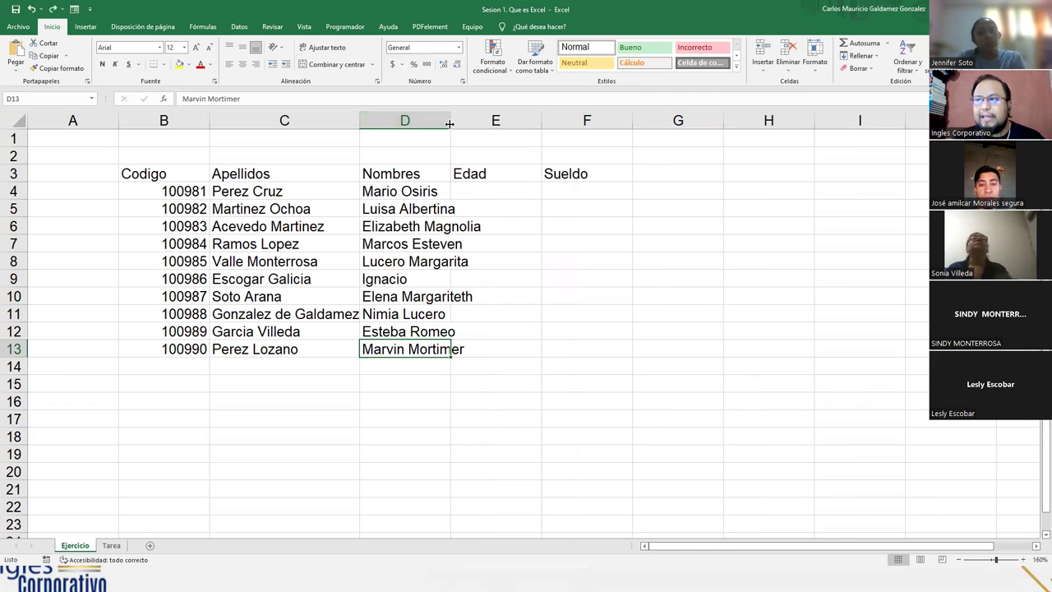
pyautogui.doubleClick(450, 124)
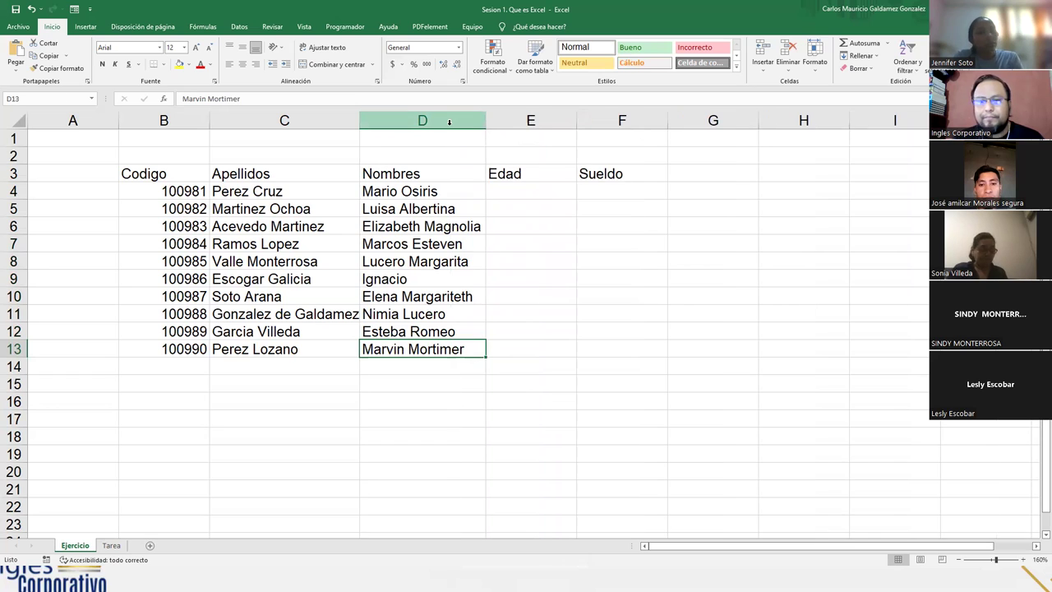
pyautogui.hotkey('ctrl', 'z')
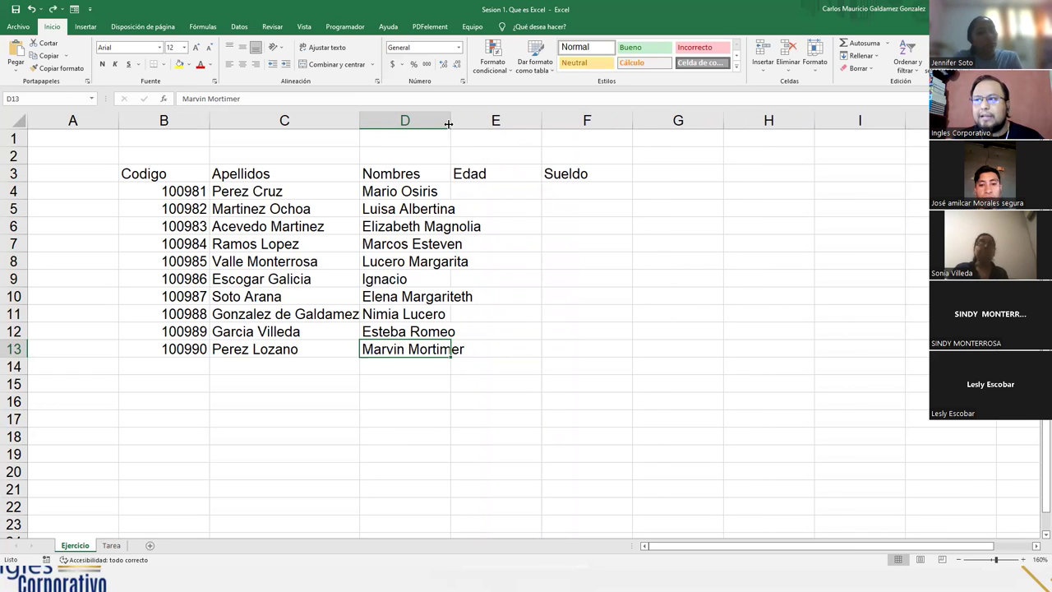
pyautogui.moveTo(450, 122); pyautogui.dragTo(482, 129)
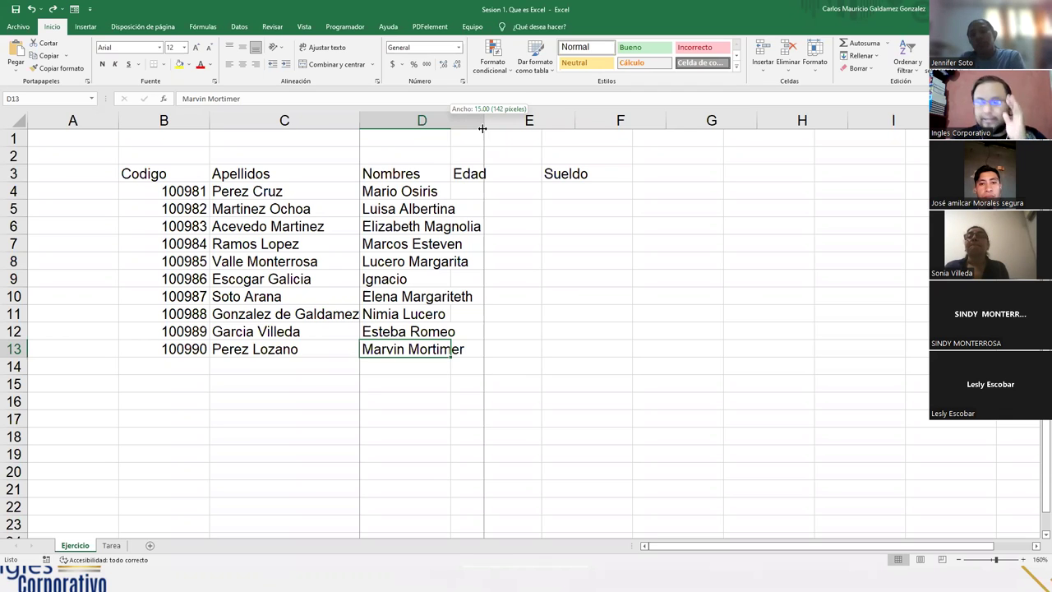
pyautogui.moveTo(483, 128); pyautogui.dragTo(482, 123)
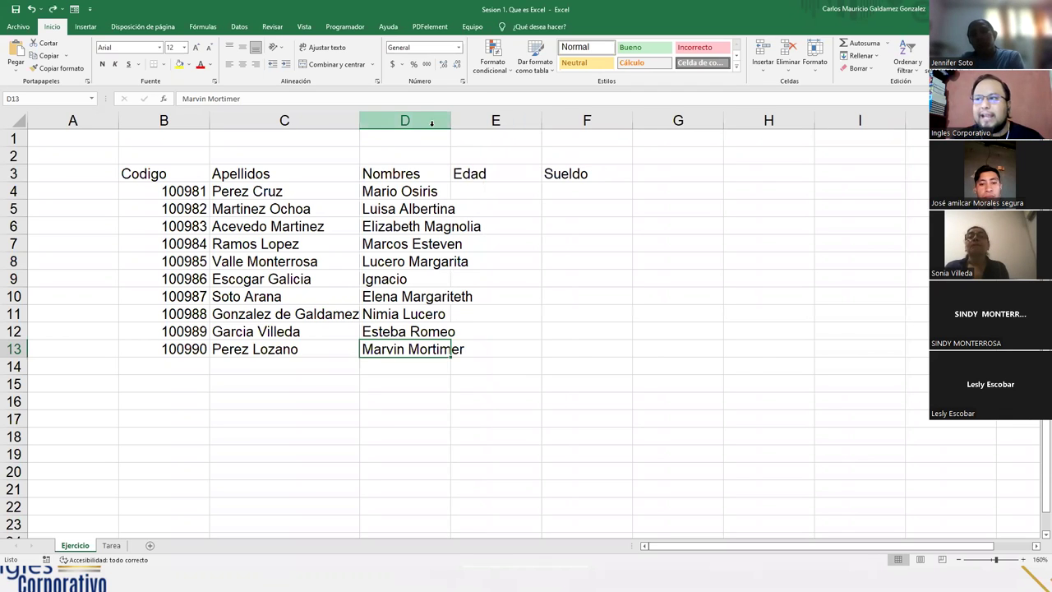
# Set column D's width to 16 through Ancho de columna
pyautogui.rightClick(431, 123)
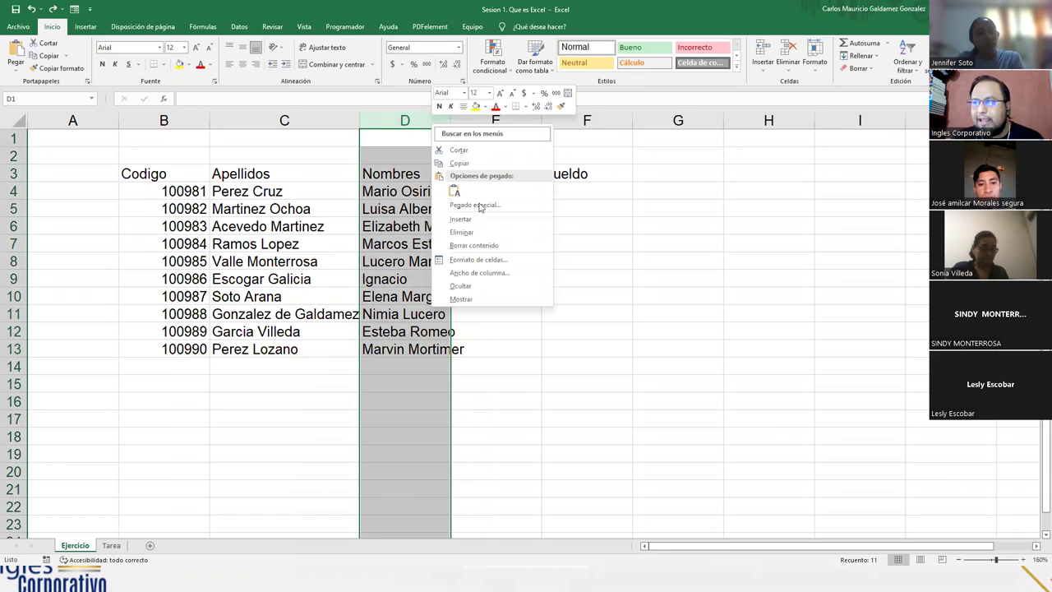
pyautogui.click(507, 280)
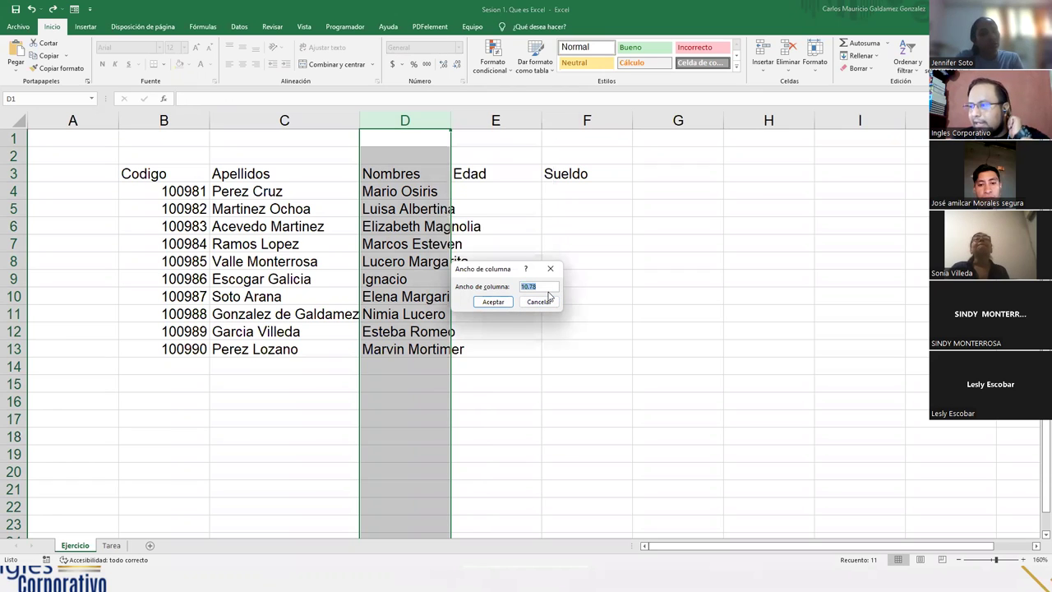
pyautogui.write('16')
pyautogui.press('Return')
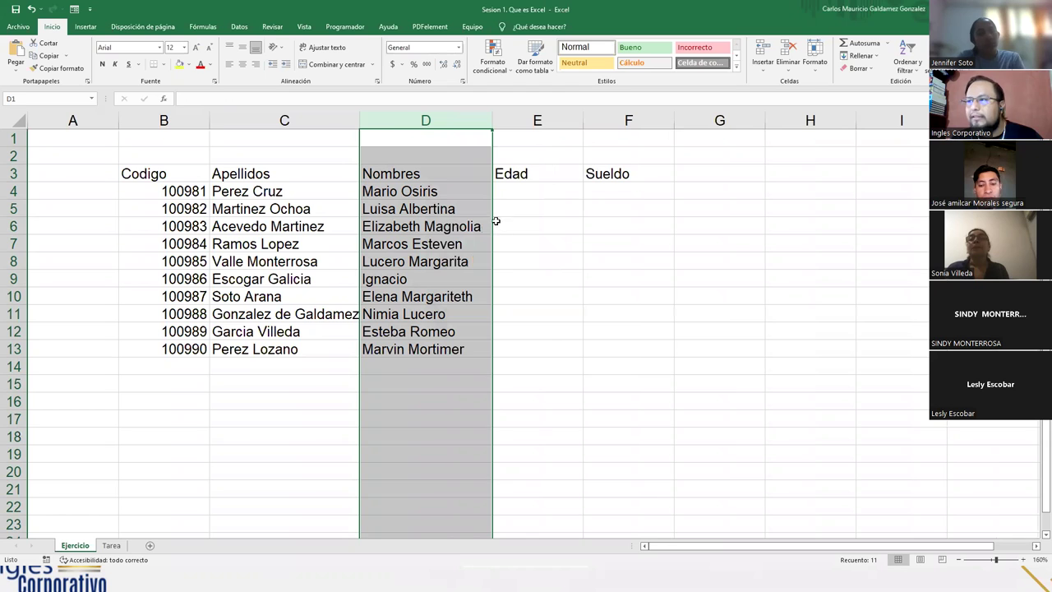
# Change column D's width to 15
pyautogui.rightClick(420, 120)
pyautogui.click(459, 277)
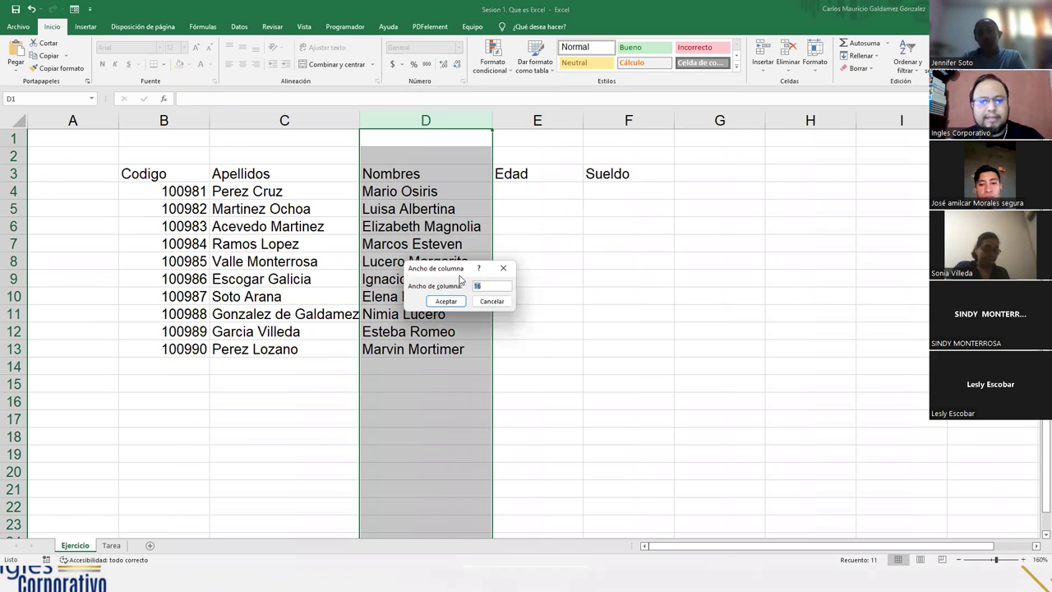
pyautogui.write('15')
pyautogui.press('Return')
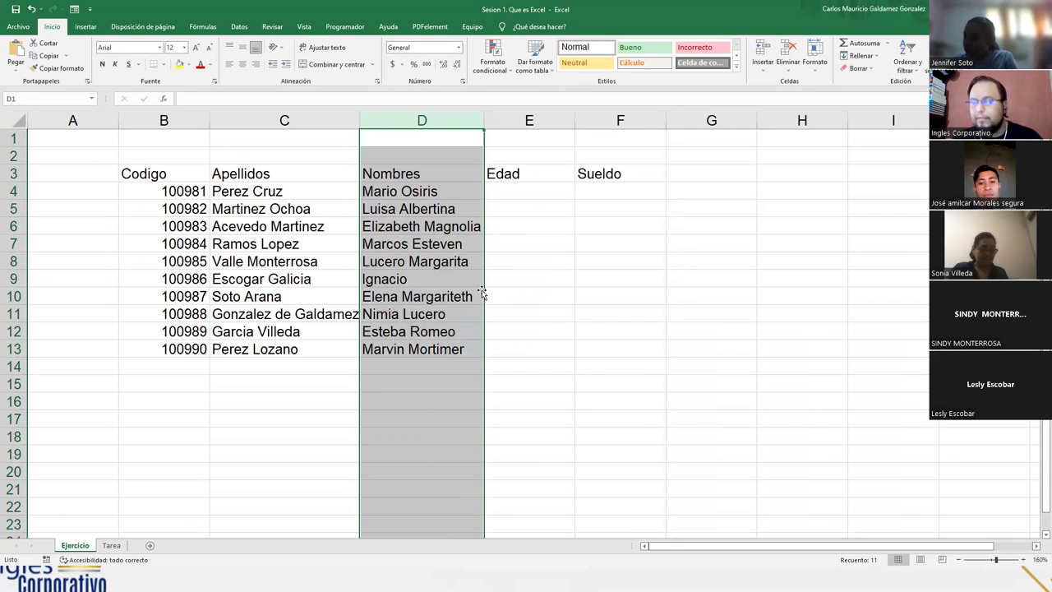
# Enter ages 38, 36, 37, 37 and 40 in E4:E8 under Edad
pyautogui.click(505, 191)
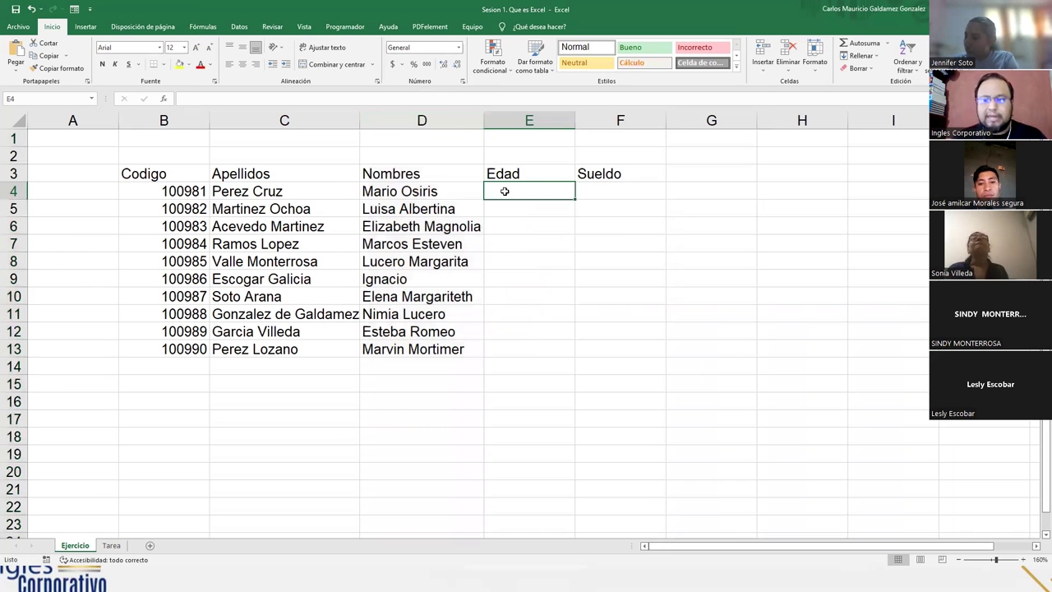
pyautogui.write('38')
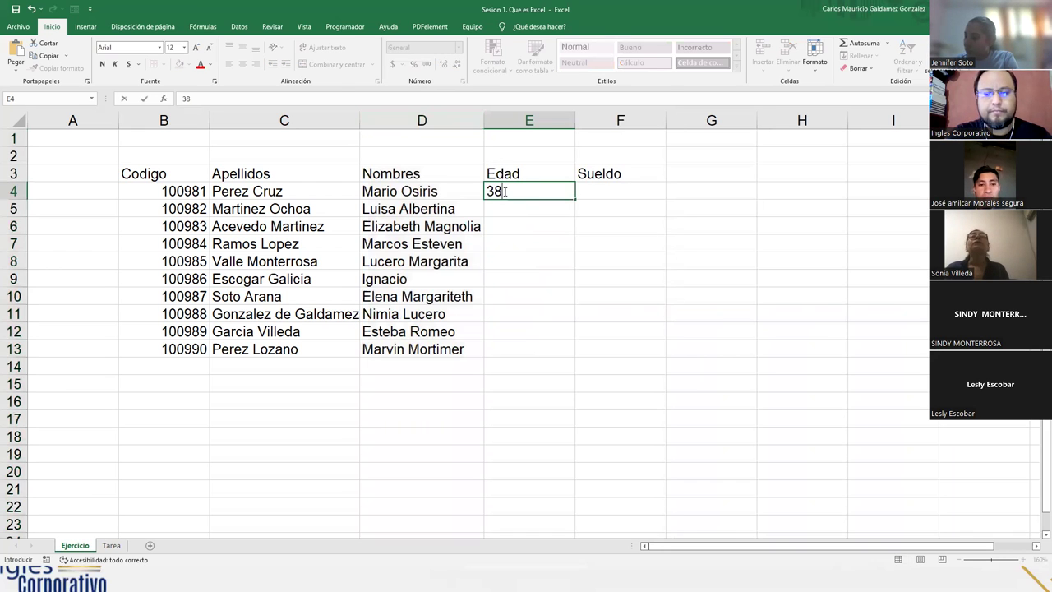
pyautogui.press('Return')
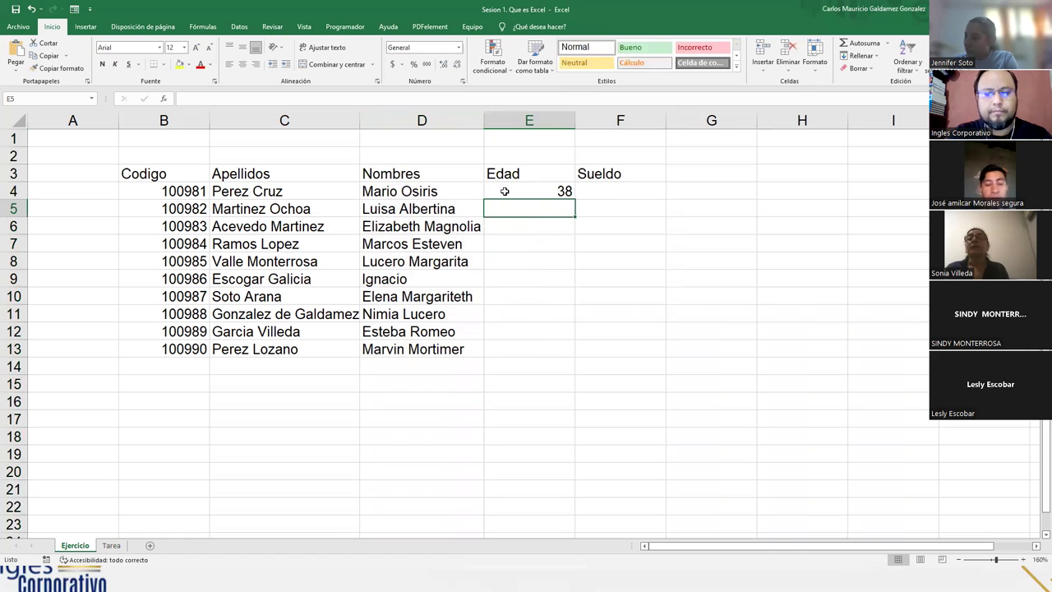
pyautogui.write('36')
pyautogui.press('Return')
pyautogui.write('37')
pyautogui.press('Return')
pyautogui.write('37')
pyautogui.press('Return')
pyautogui.write('40')
pyautogui.press('Return')
# Enter ages 28, 25, 30, 31 and 38 in E9:E13, correcting E11 to 30
pyautogui.write('28')
pyautogui.press('Return')
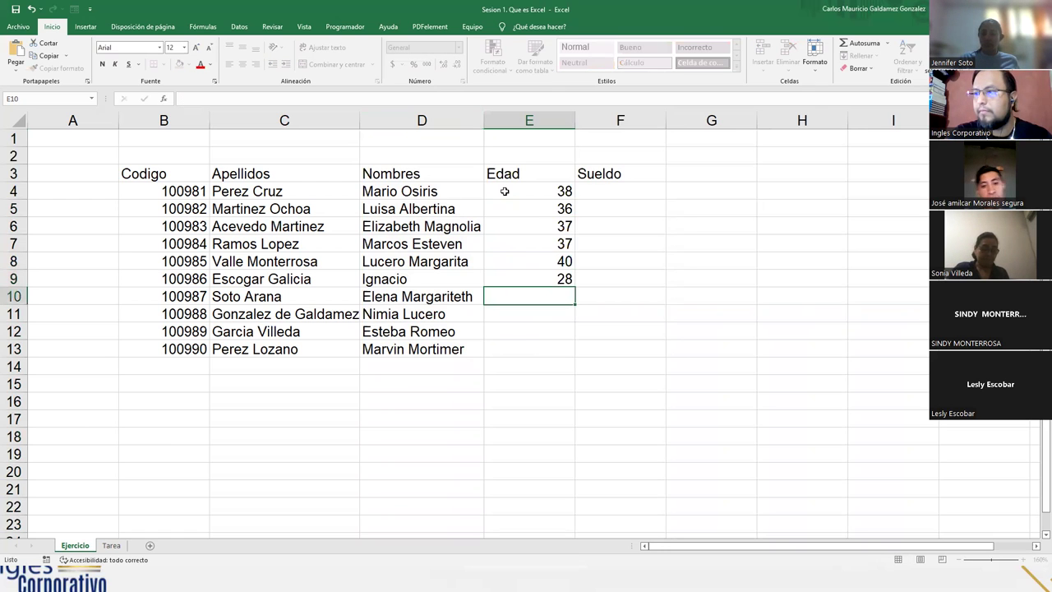
pyautogui.write('2')
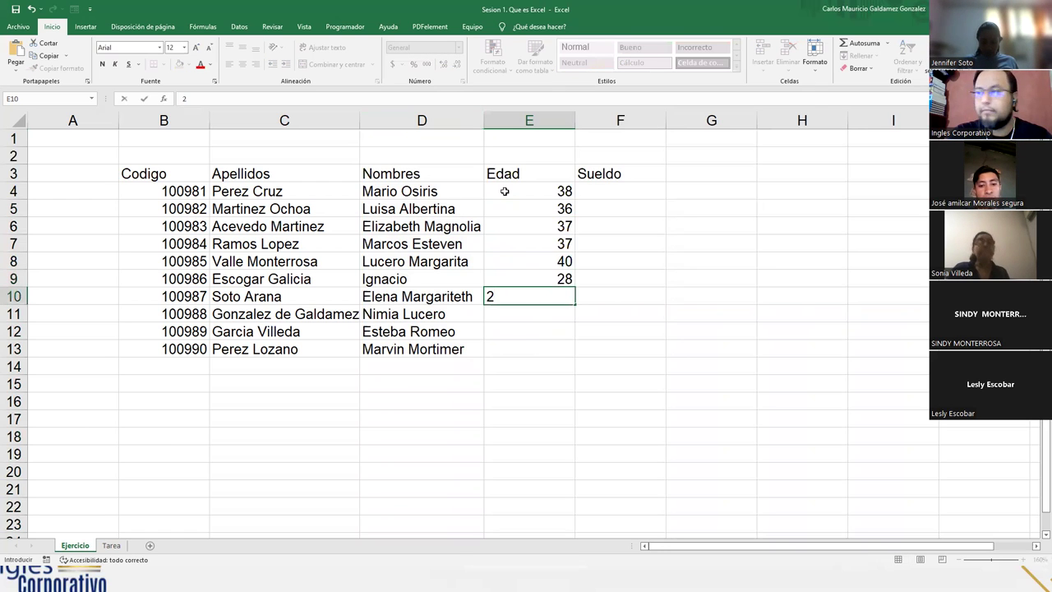
pyautogui.write('5')
pyautogui.press('Return')
pyautogui.write('38')
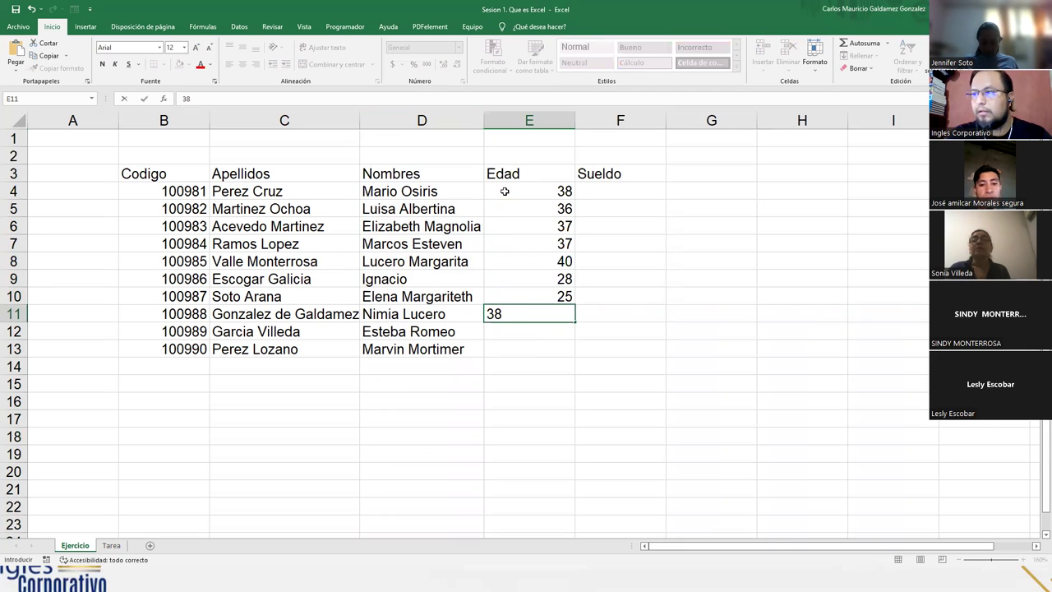
pyautogui.press('BackSpace')
pyautogui.write('0')
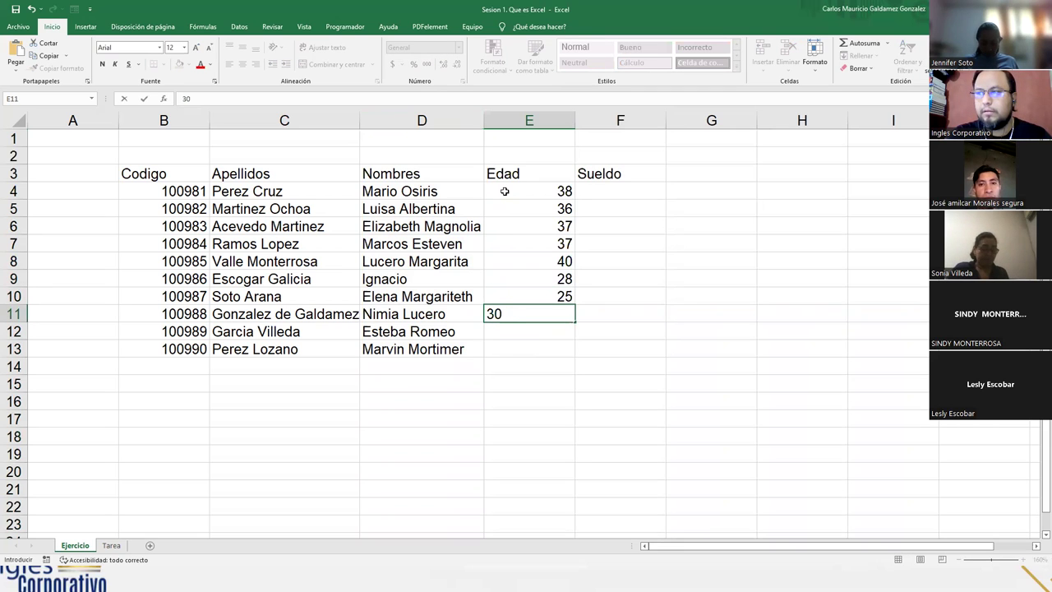
pyautogui.press('Return')
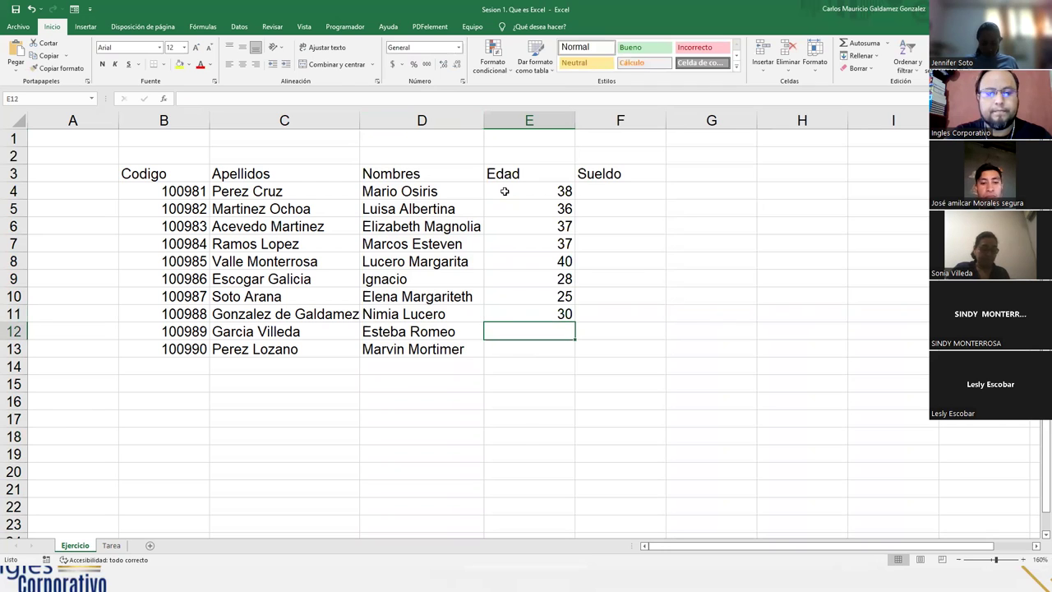
pyautogui.write('31')
pyautogui.press('Return')
pyautogui.write('3')
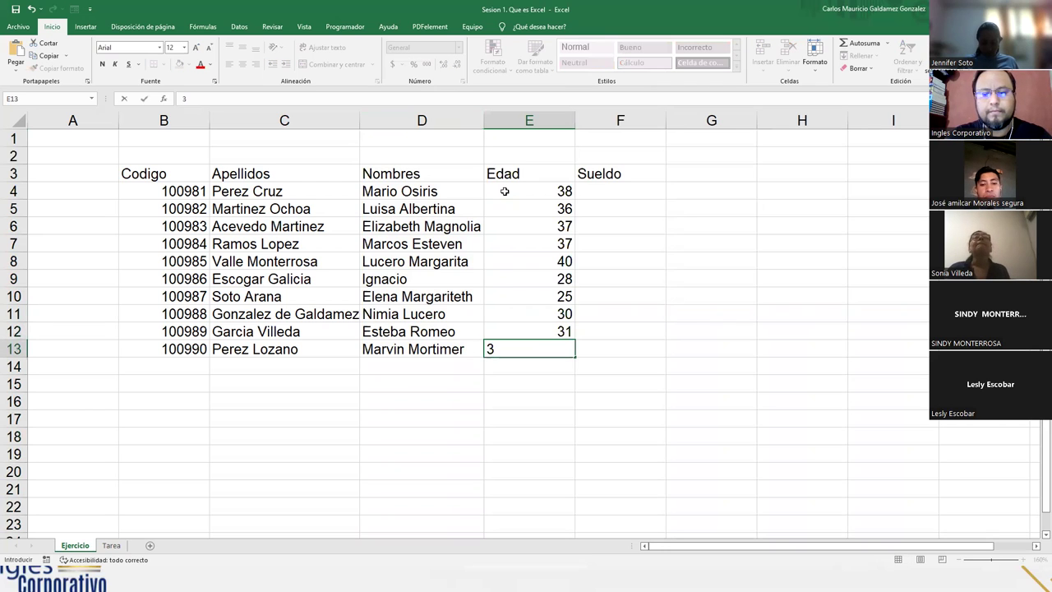
pyautogui.write('8')
pyautogui.press('Return')
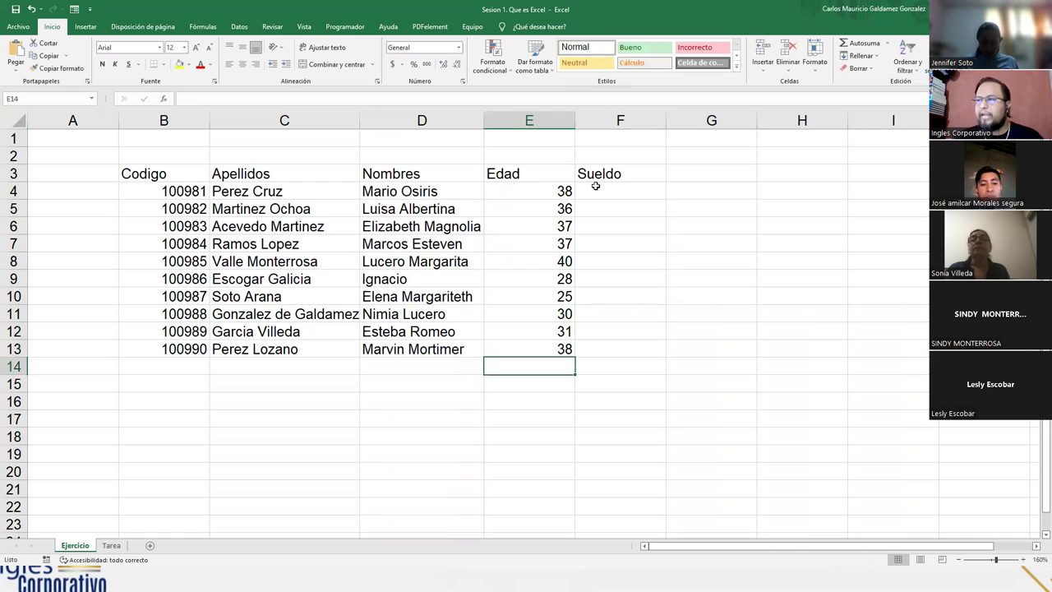
# Enter the salaries 380, 386, 402, 400 and 388 in F4:F8
pyautogui.click(599, 185)
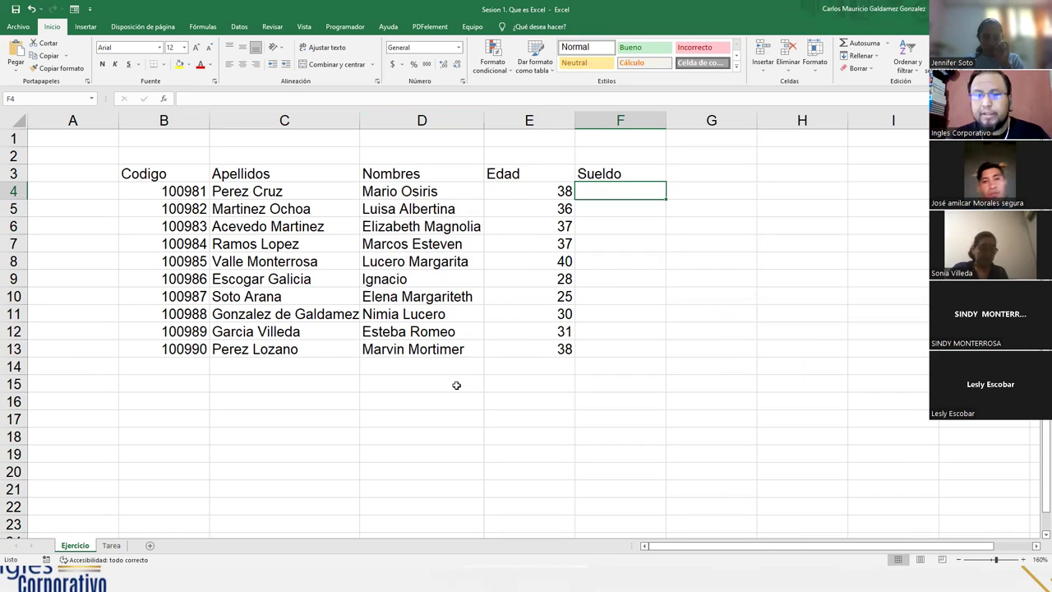
pyautogui.write('380')
pyautogui.press('Return')
pyautogui.write('386')
pyautogui.press('Return')
pyautogui.write('402')
pyautogui.press('Return')
pyautogui.write('400')
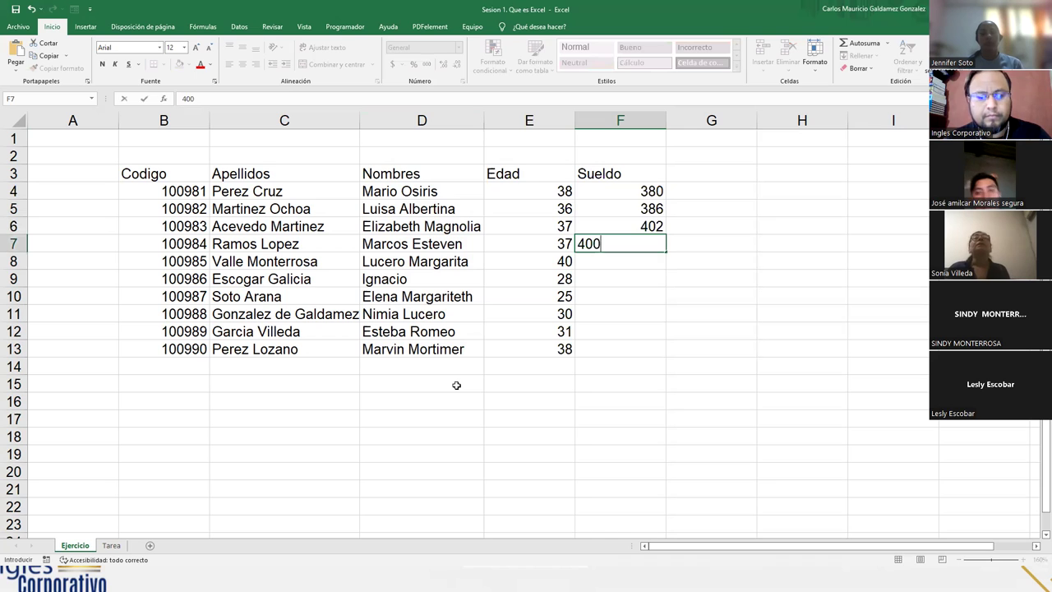
pyautogui.press('Return')
pyautogui.write('388')
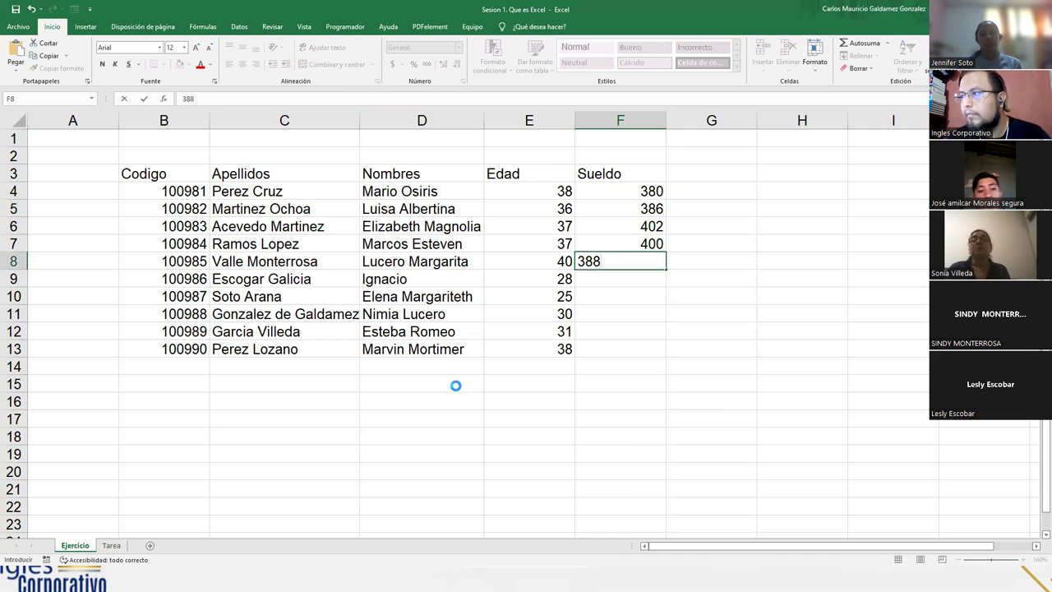
pyautogui.press('Return')
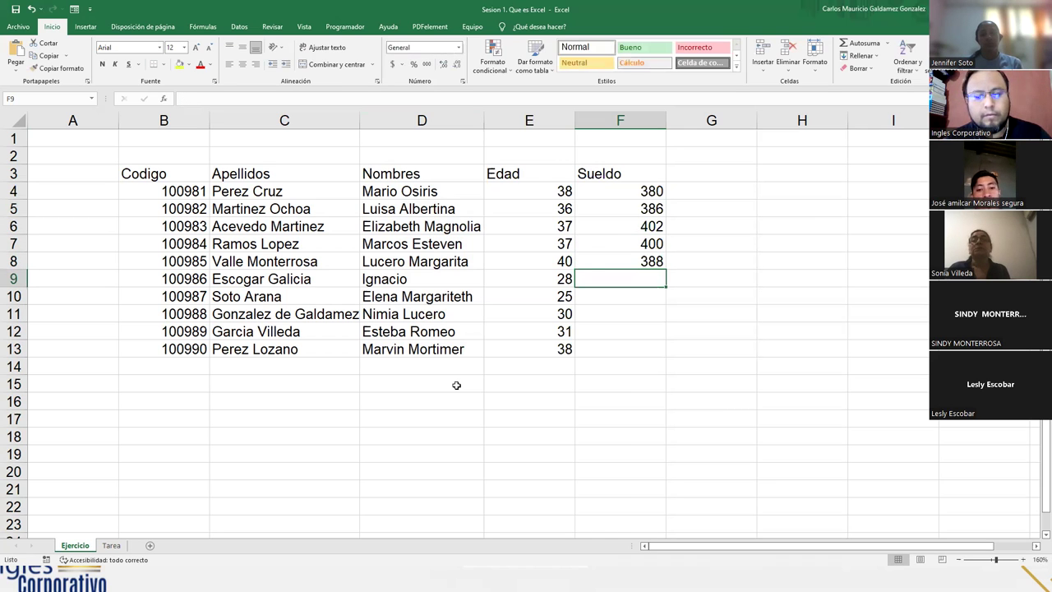
# Enter the salaries 390, 400, 423, 430 and 476 in F9:F13, fixing a mistyped digit
pyautogui.write('390')
pyautogui.press('Return')
pyautogui.write('40')
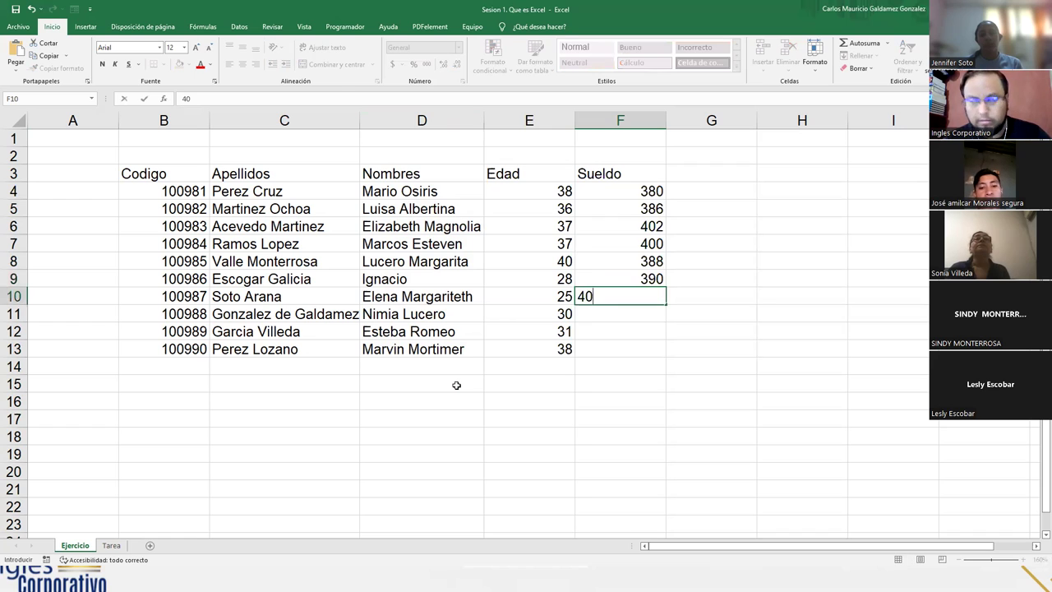
pyautogui.write('0')
pyautogui.press('Return')
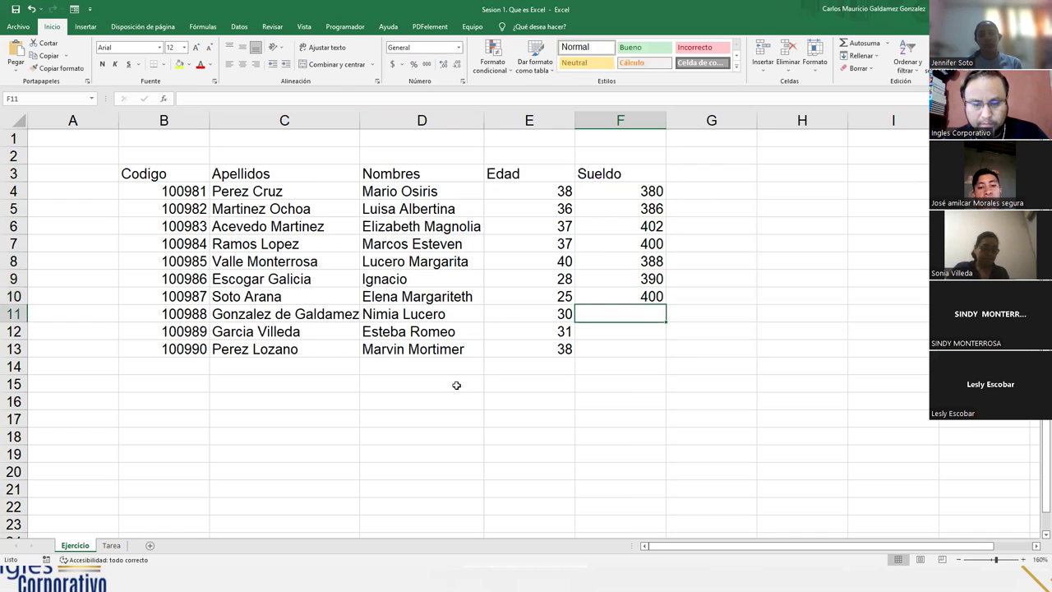
pyautogui.write('423')
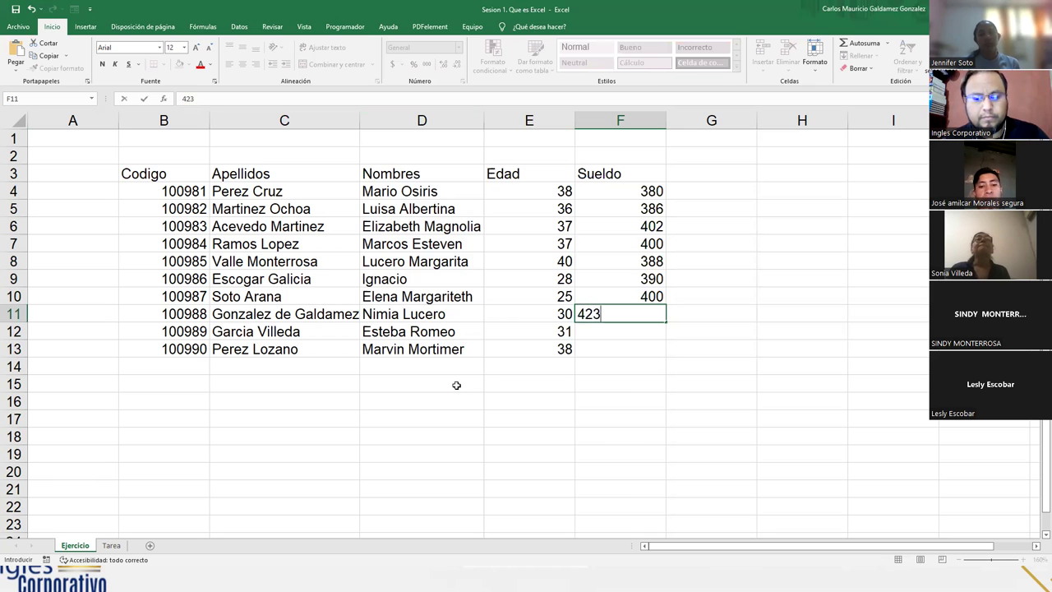
pyautogui.press('Return')
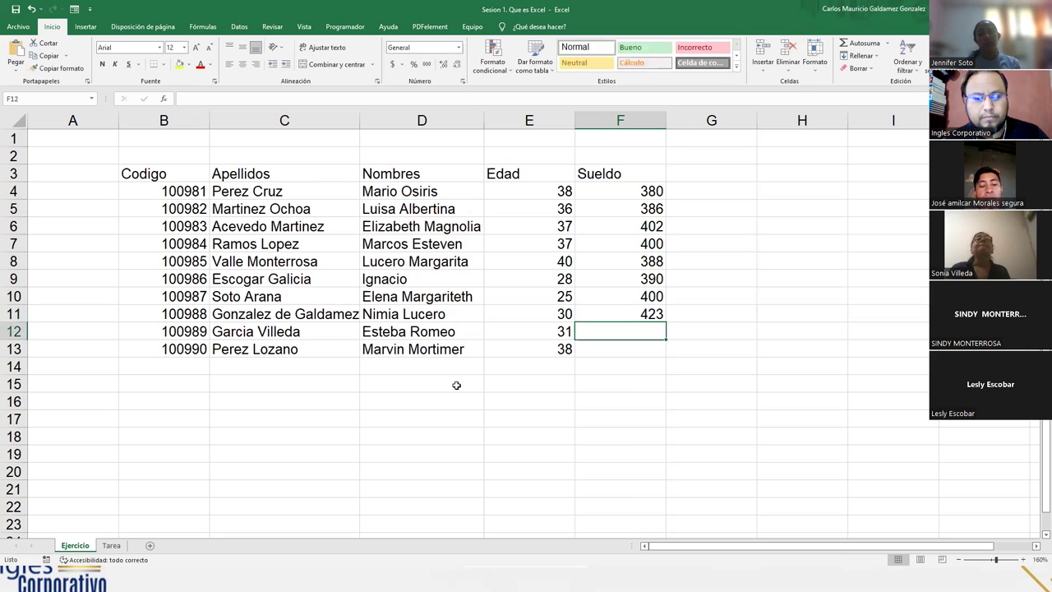
pyautogui.write('430')
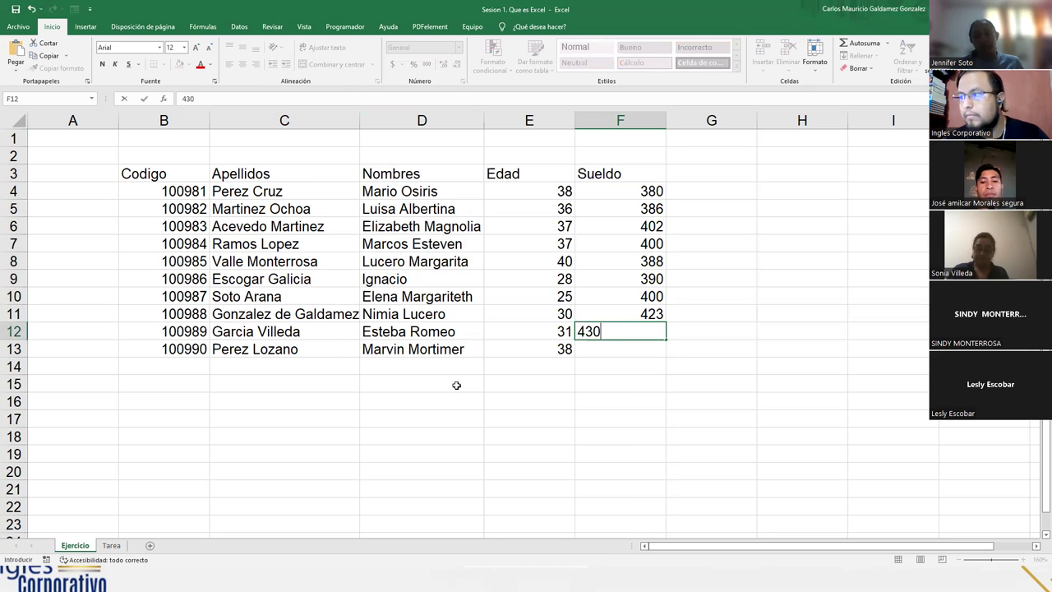
pyautogui.press('Return')
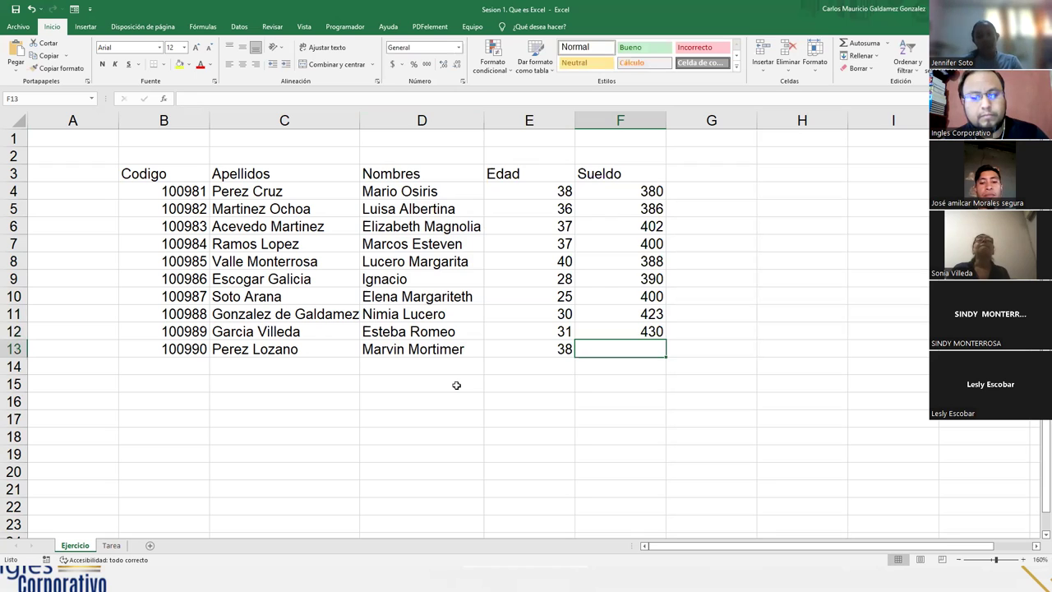
pyautogui.write('5')
pyautogui.press('BackSpace')
pyautogui.write('4')
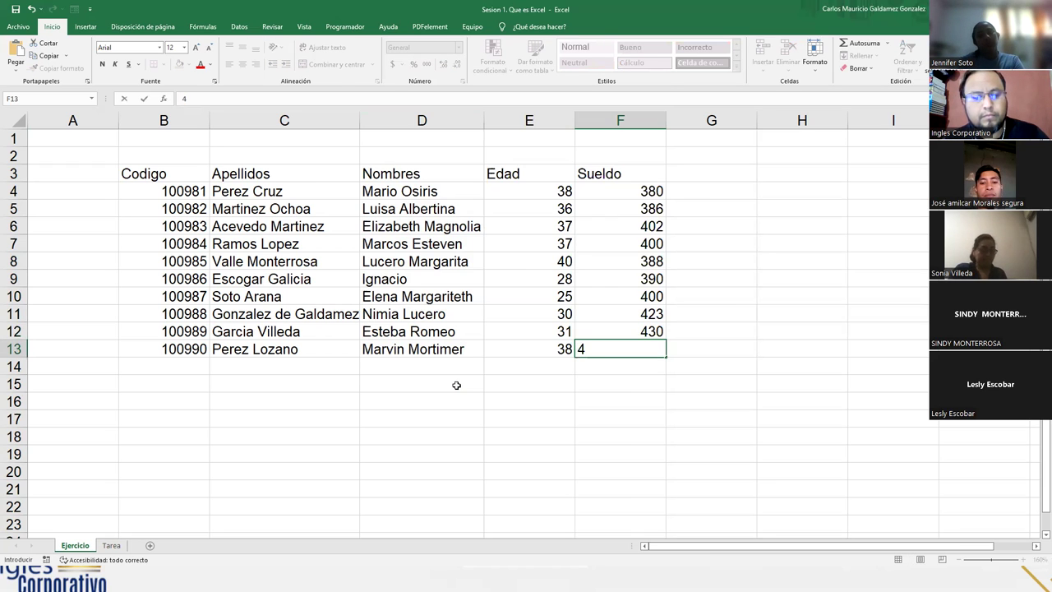
pyautogui.write('76')
pyautogui.press('Return')
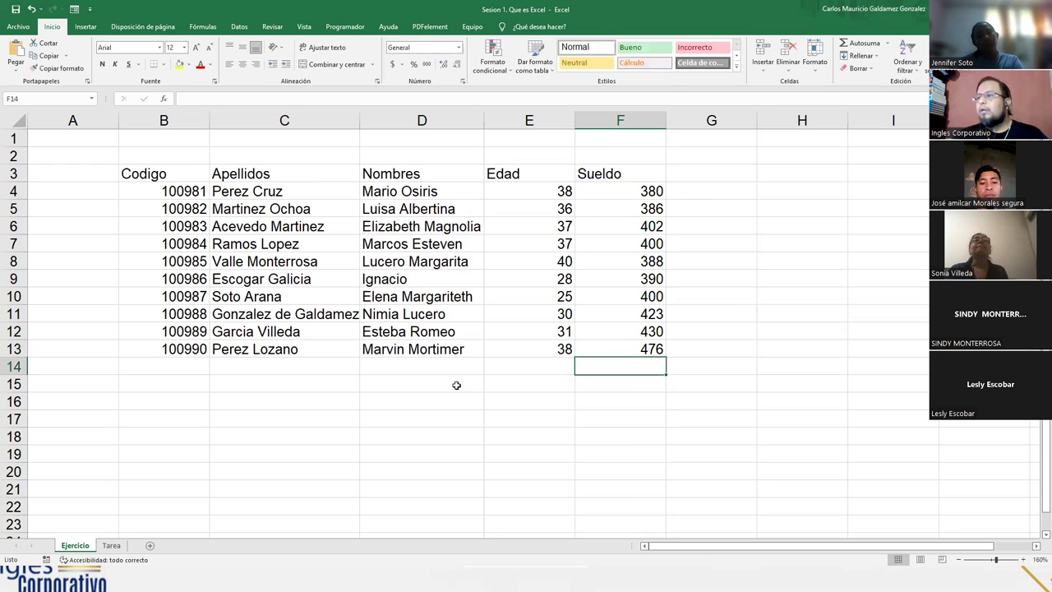
pyautogui.click(333, 231)
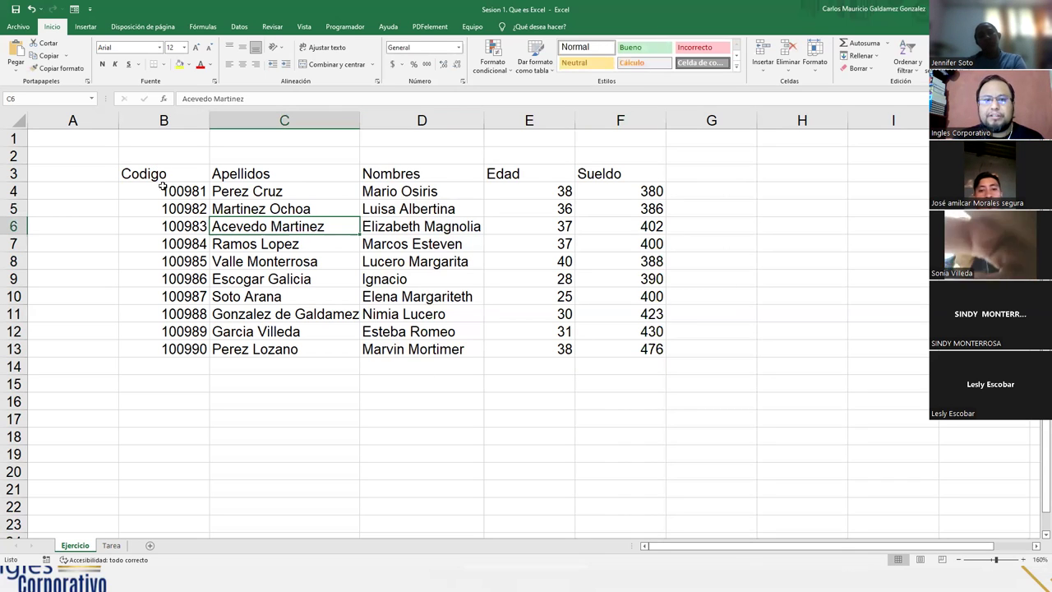
pyautogui.click(181, 348)
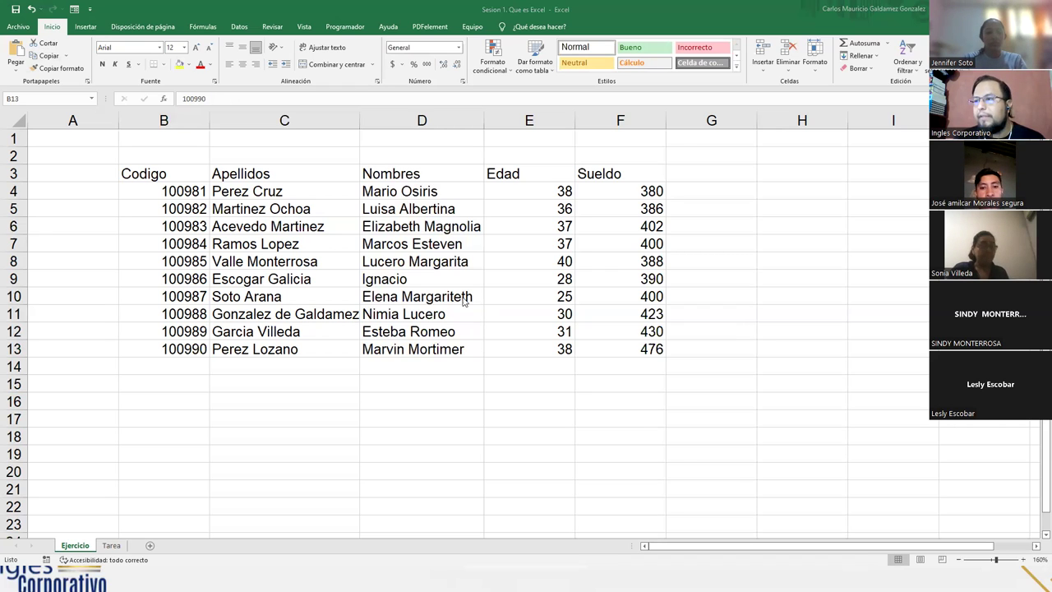
pyautogui.click(428, 291)
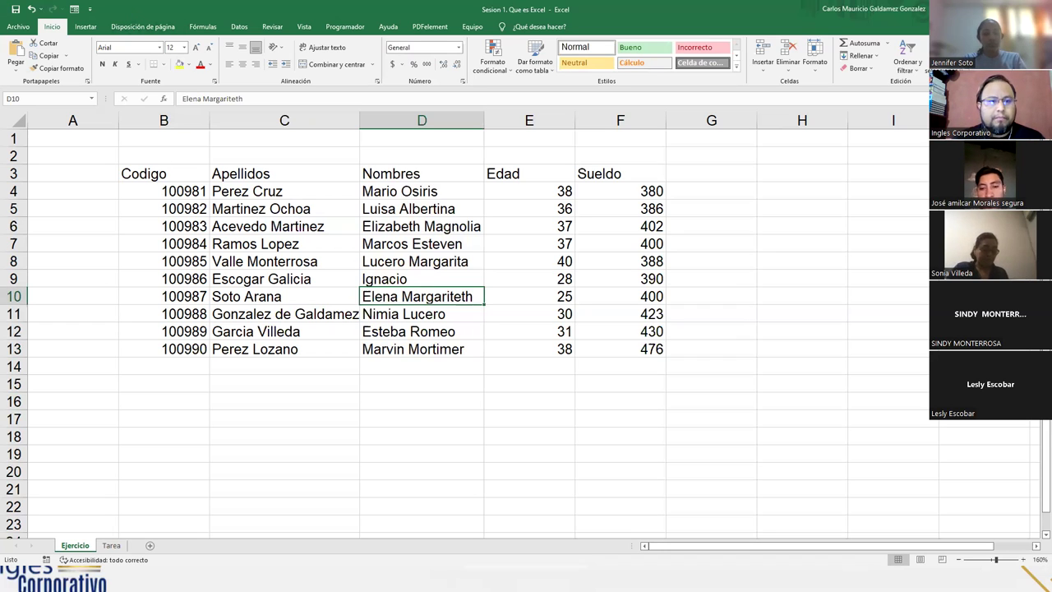
pyautogui.hotkey('alt', 'Tab')
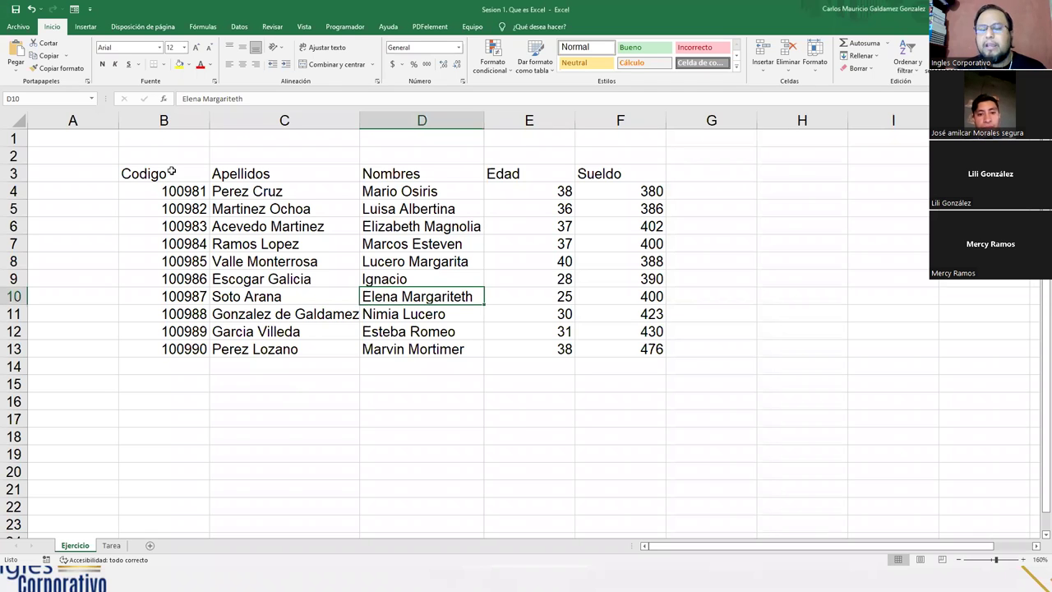
pyautogui.moveTo(171, 171); pyautogui.dragTo(650, 350)
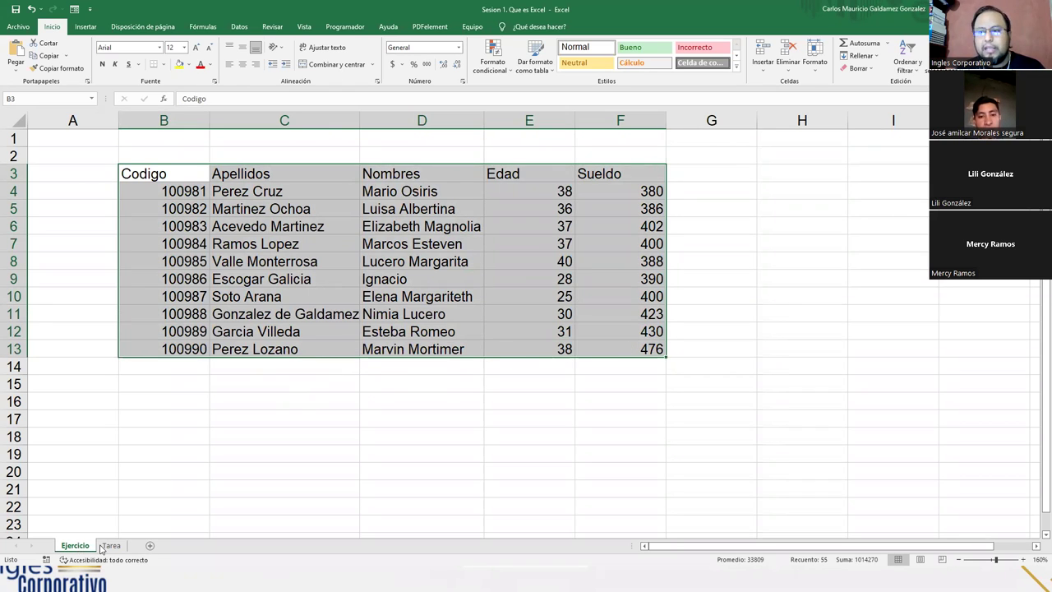
# On the Tarea sheet, move the TAREA note from H27:H28 up to G11:G12 beside the Carlos table
pyautogui.click(112, 546)
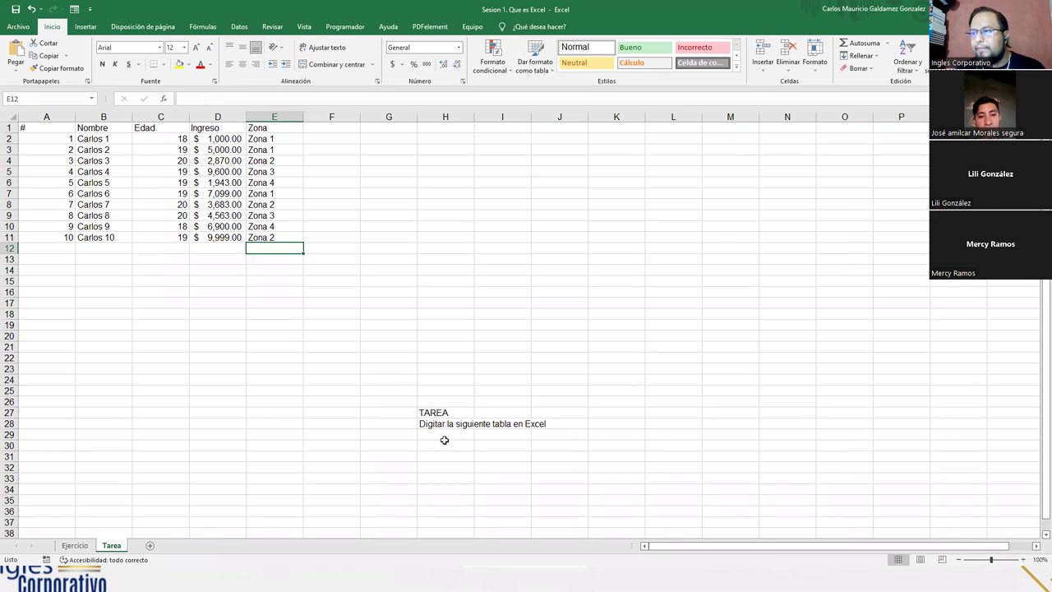
pyautogui.moveTo(433, 414); pyautogui.dragTo(391, 236)
pyautogui.click(269, 300)
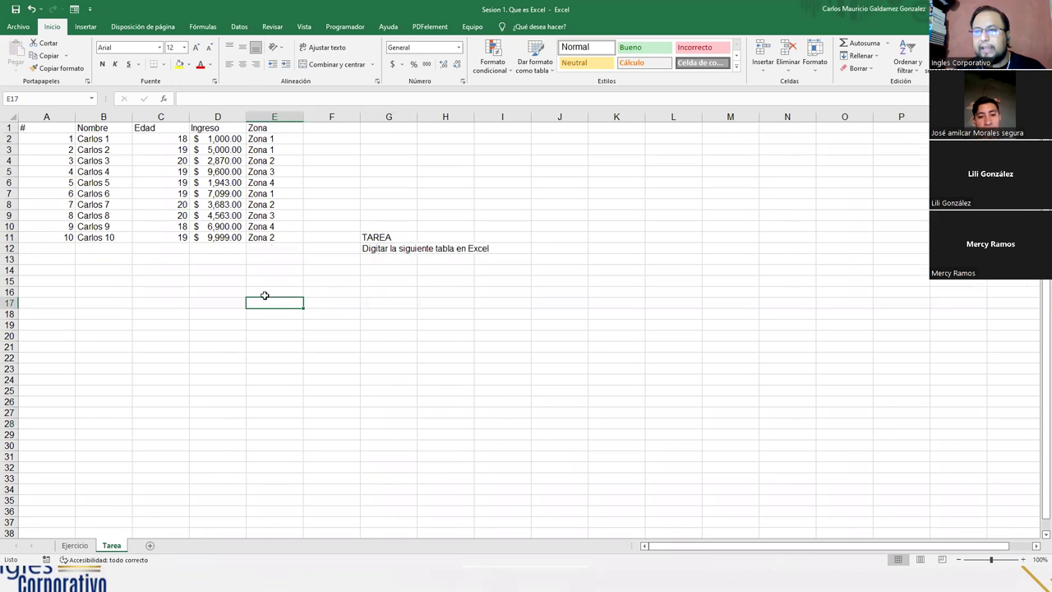
pyautogui.scroll(4, 269, 300)
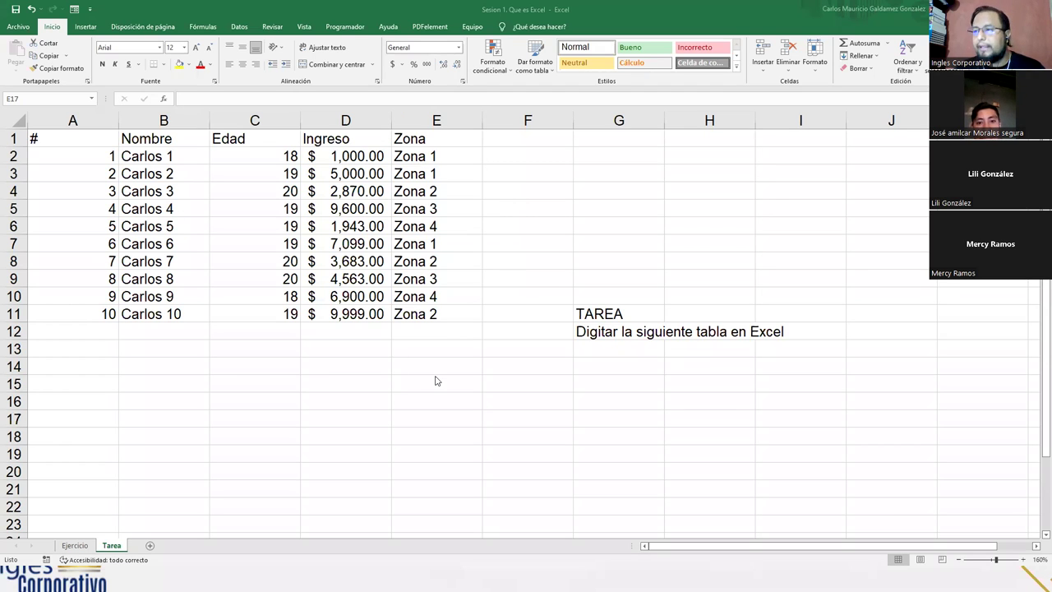
pyautogui.moveTo(86, 138); pyautogui.dragTo(394, 305)
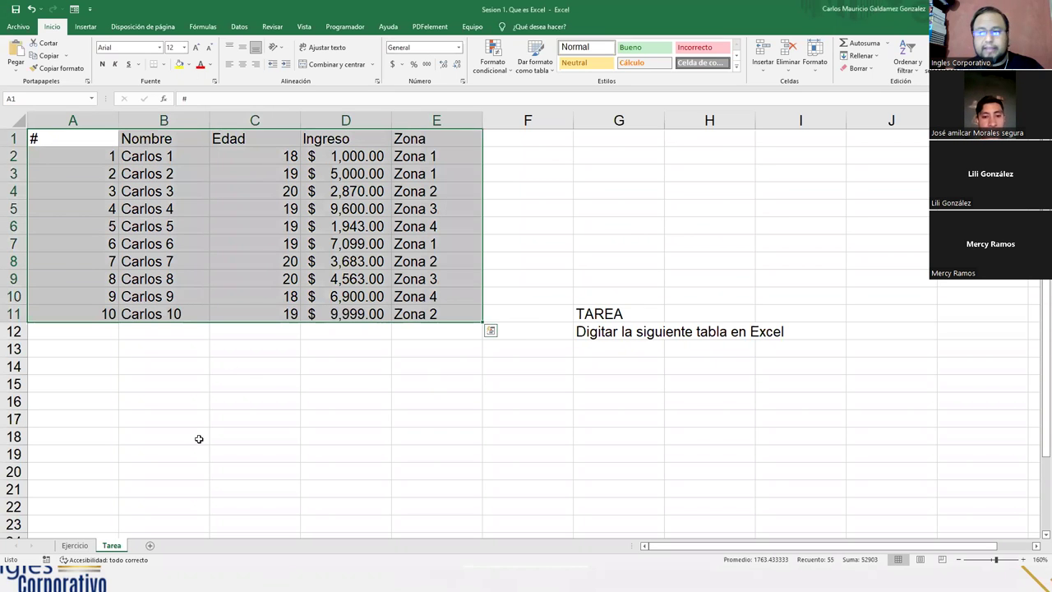
pyautogui.click(75, 546)
pyautogui.click(175, 292)
pyautogui.moveTo(161, 174); pyautogui.dragTo(641, 349)
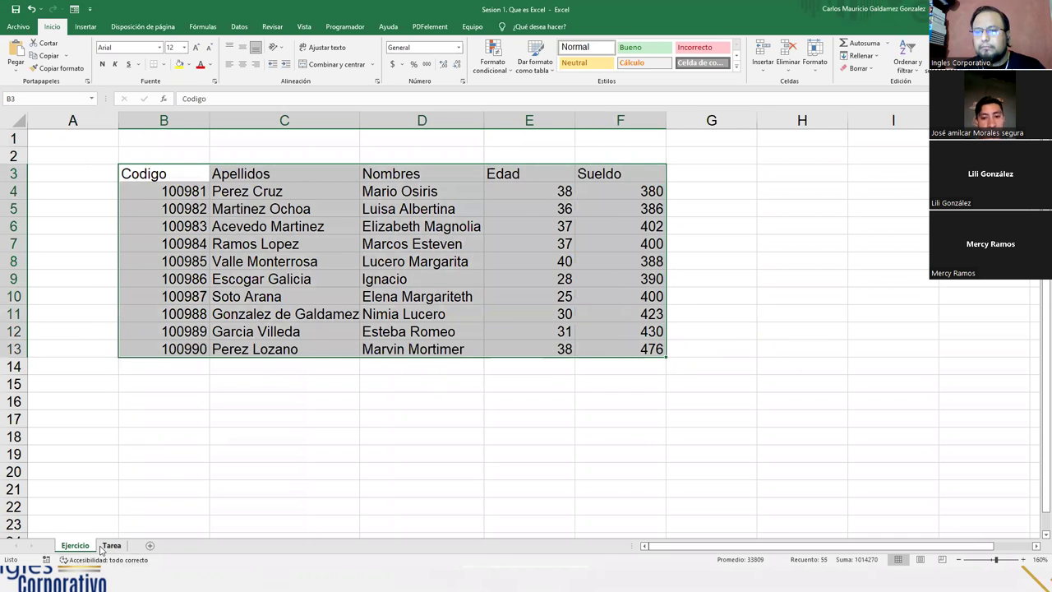
pyautogui.click(111, 546)
pyautogui.moveTo(72, 141); pyautogui.dragTo(415, 309)
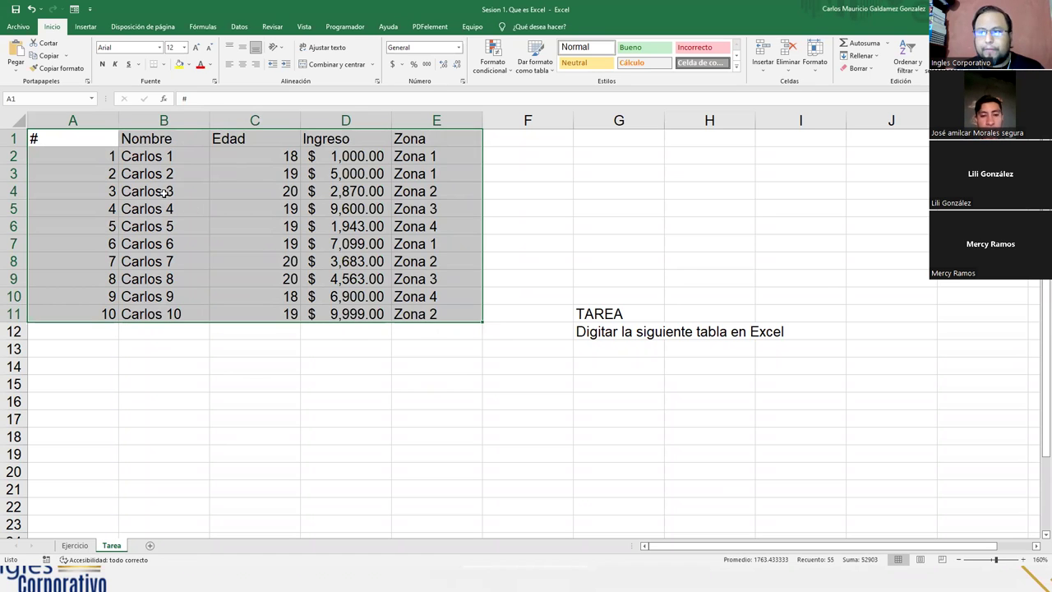
pyautogui.click(162, 191)
pyautogui.moveTo(148, 154); pyautogui.dragTo(157, 316)
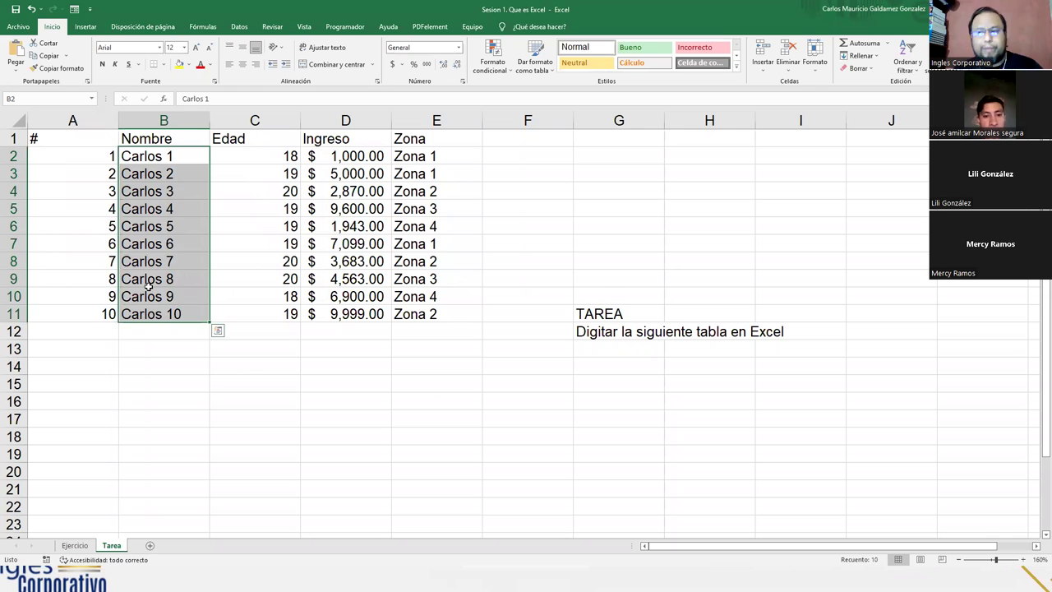
pyautogui.click(74, 547)
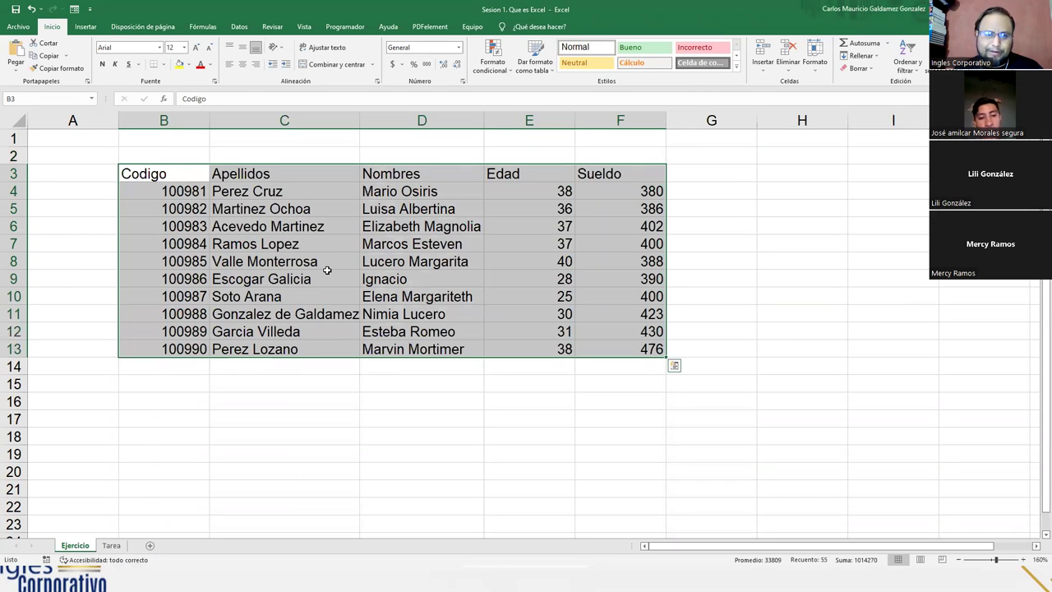
pyautogui.click(111, 546)
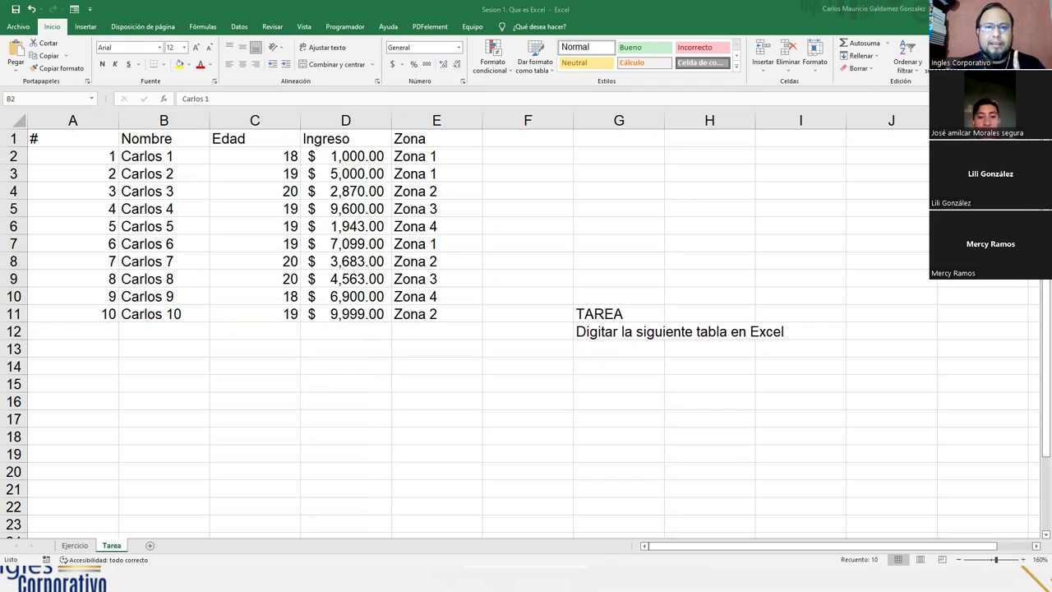
pyautogui.click(76, 545)
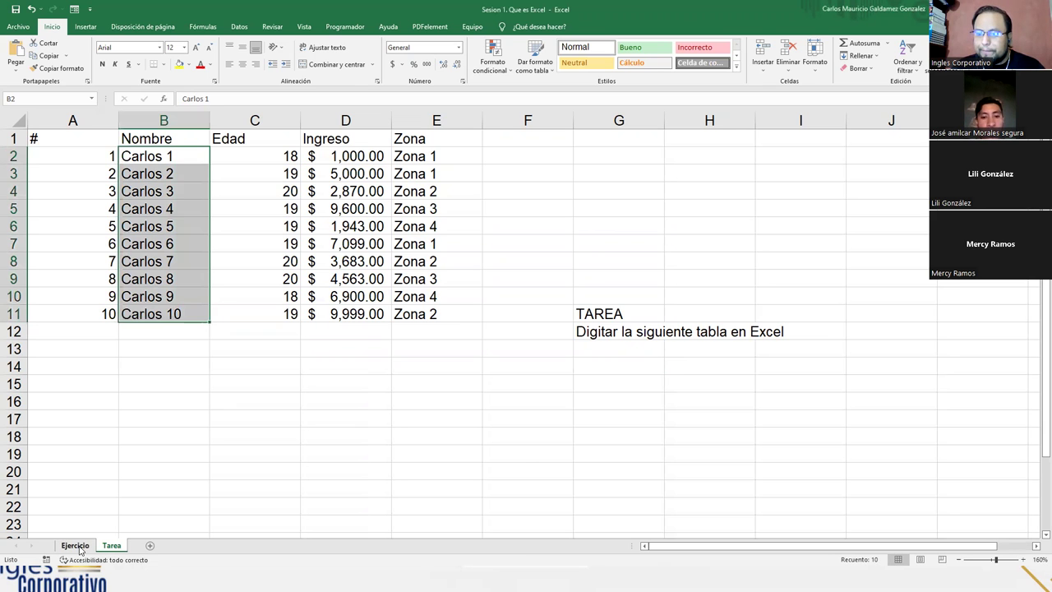
pyautogui.click(338, 297)
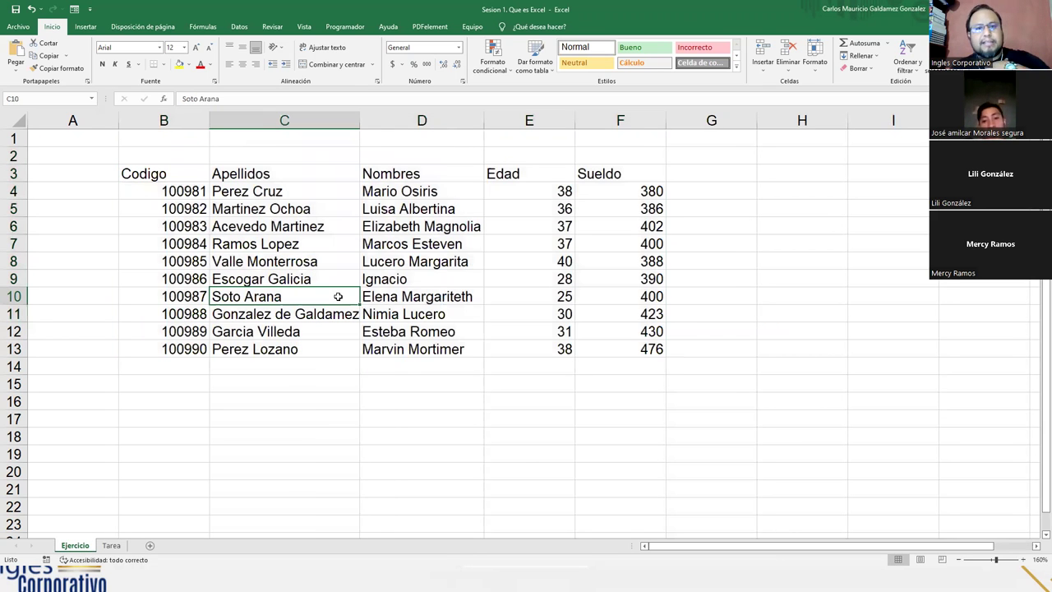
pyautogui.click(113, 546)
pyautogui.click(183, 247)
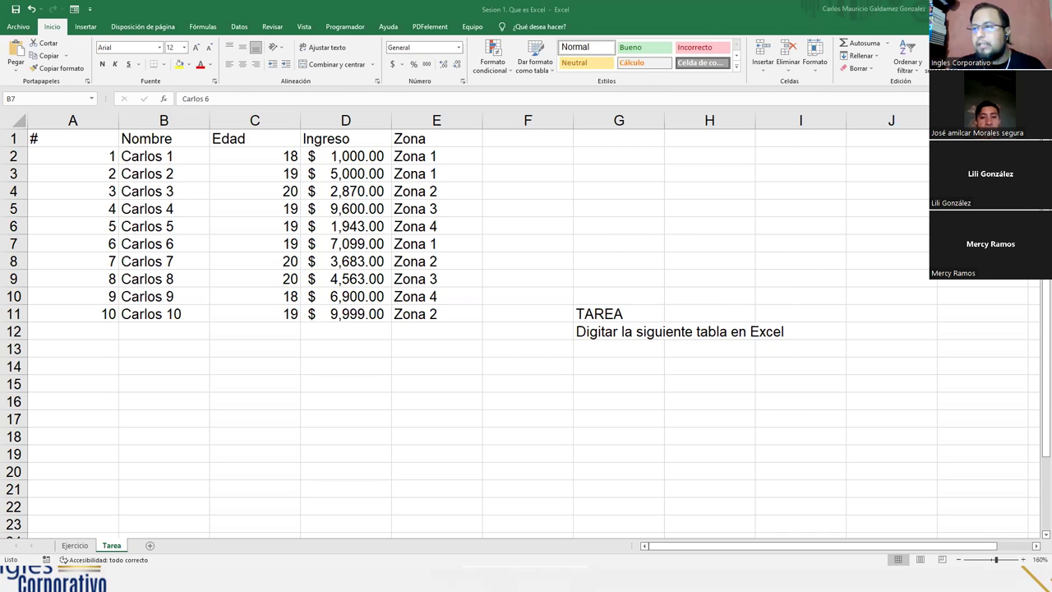
# Switch from Excel to the Chrome window showing Google Forms
pyautogui.hotkey('alt', 'Tab')
# Maximize the browser and open 'Asistencia General Curso de Excel Basico' from the Google Forms home list
pyautogui.click(732, 9)
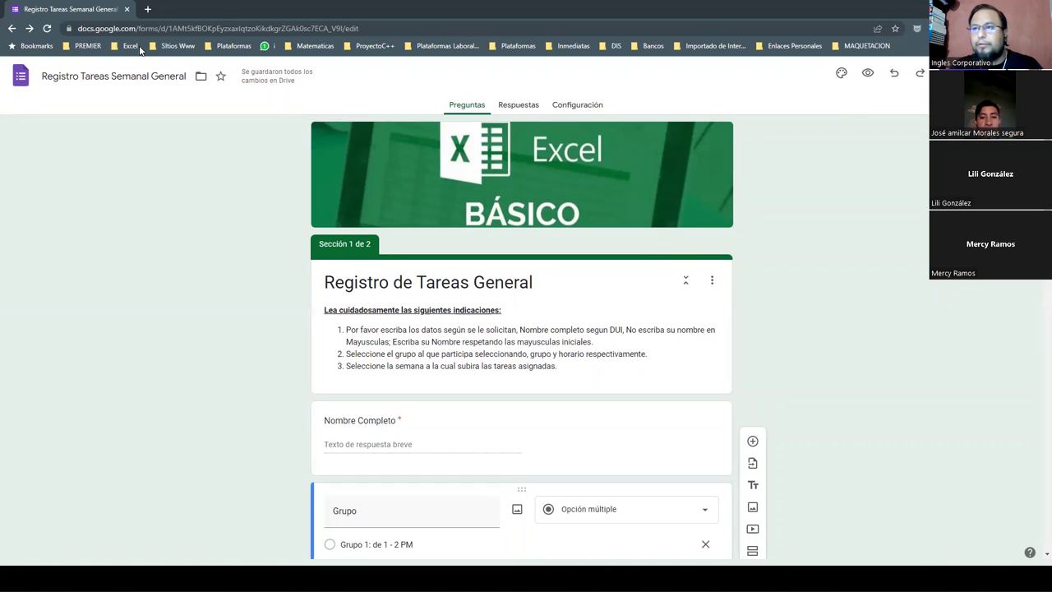
pyautogui.click(18, 82)
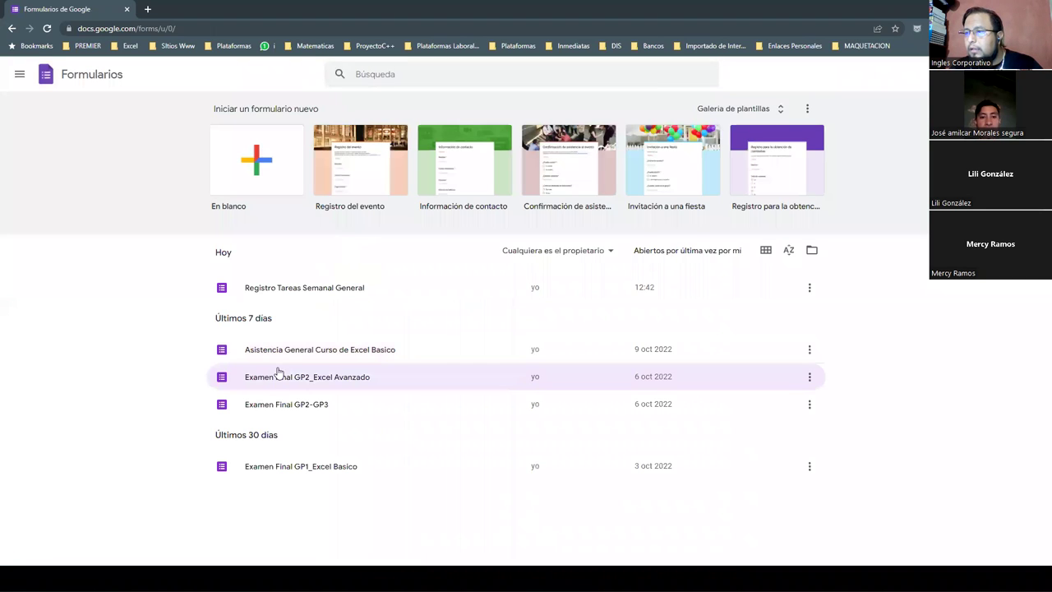
pyautogui.click(300, 355)
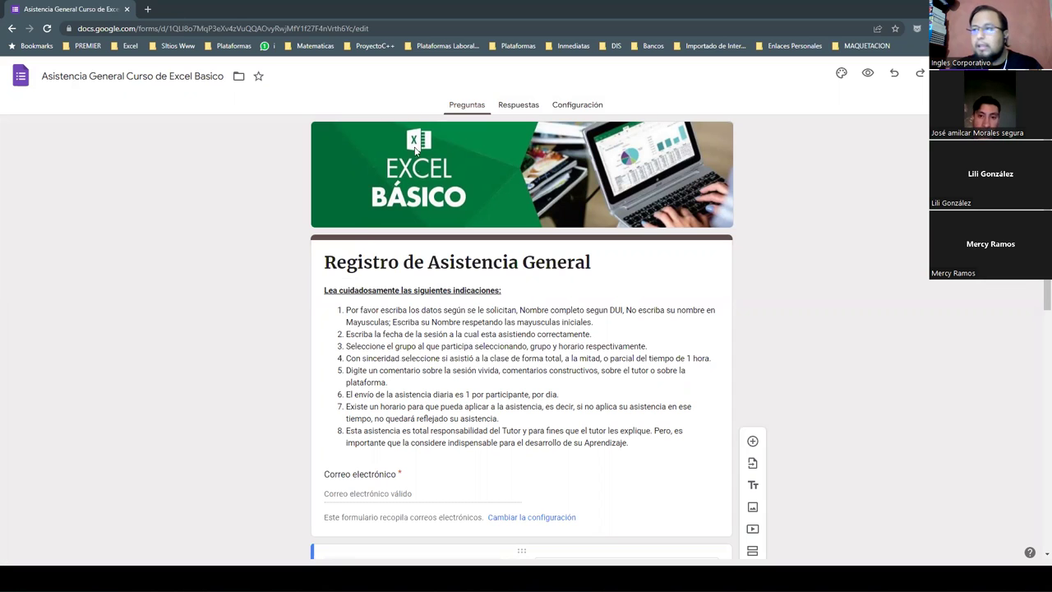
# Copy the form's shortened forms.gle link from the send options, then close them without sending
pyautogui.click(969, 73)
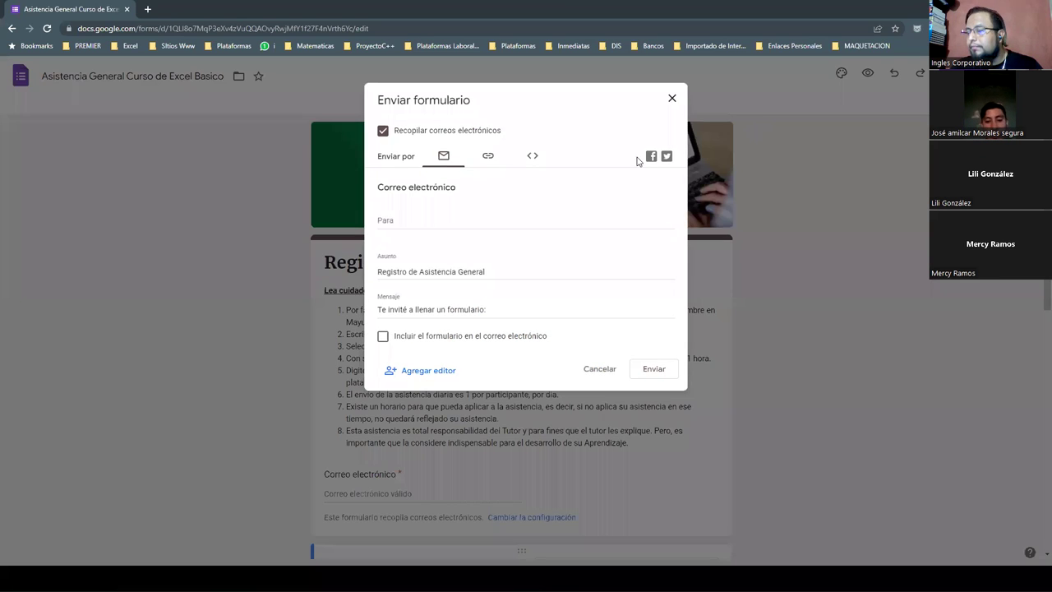
pyautogui.click(489, 155)
pyautogui.click(383, 226)
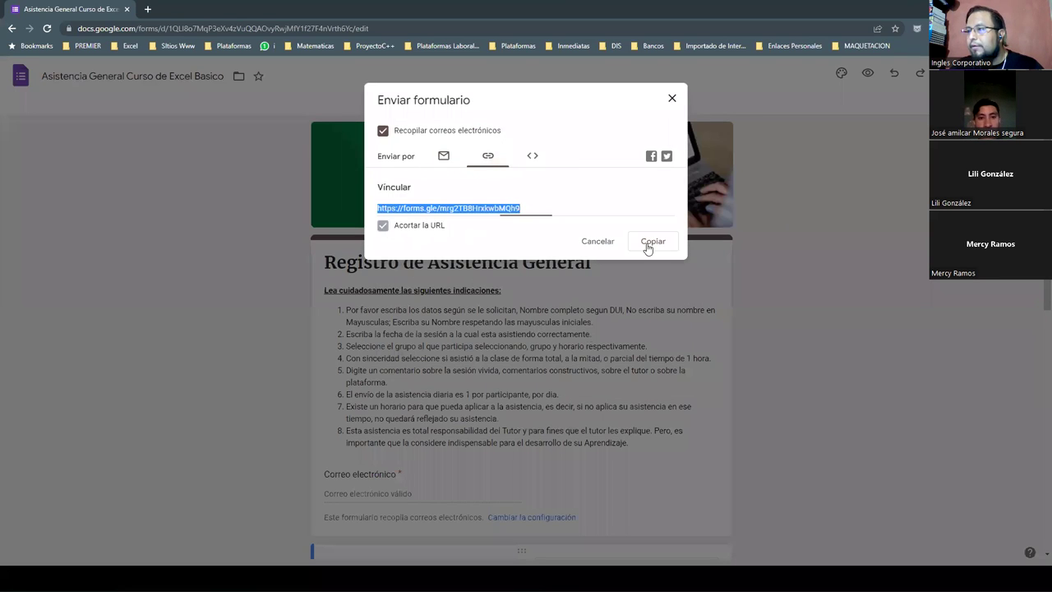
pyautogui.click(648, 245)
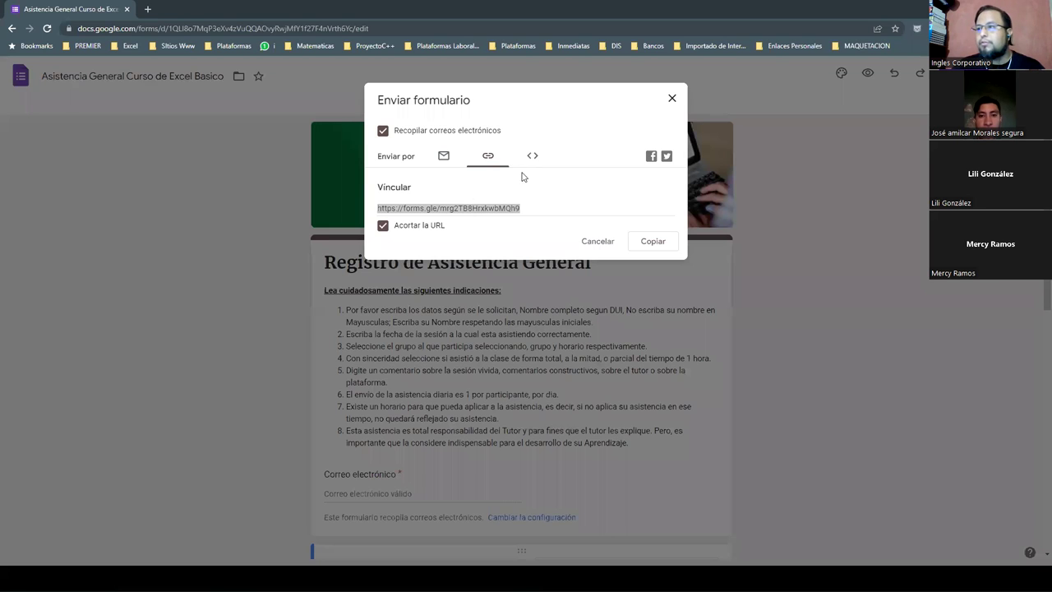
pyautogui.click(596, 240)
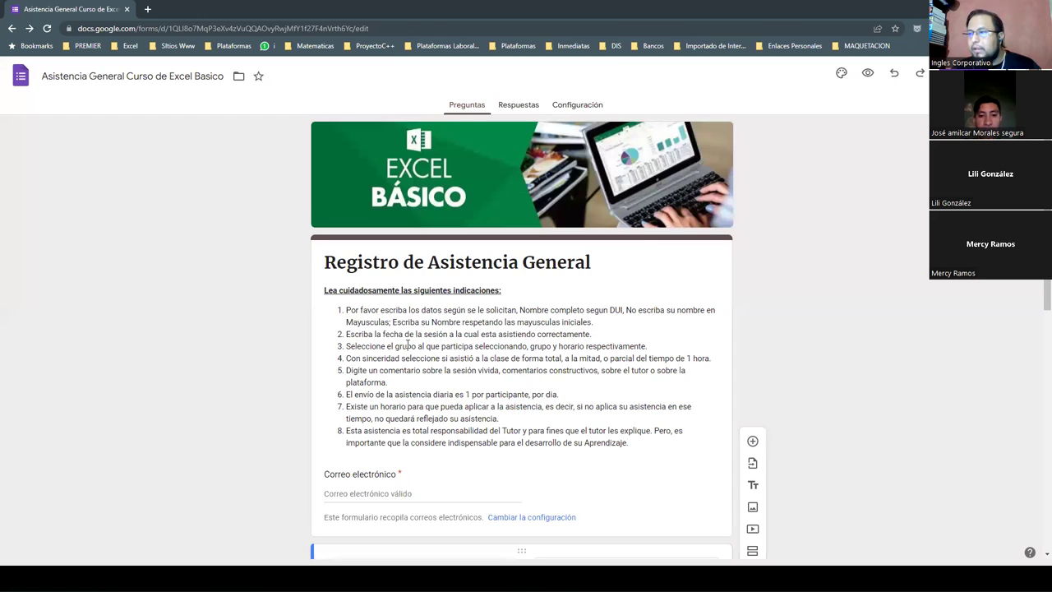
pyautogui.scroll(-1, 387, 329)
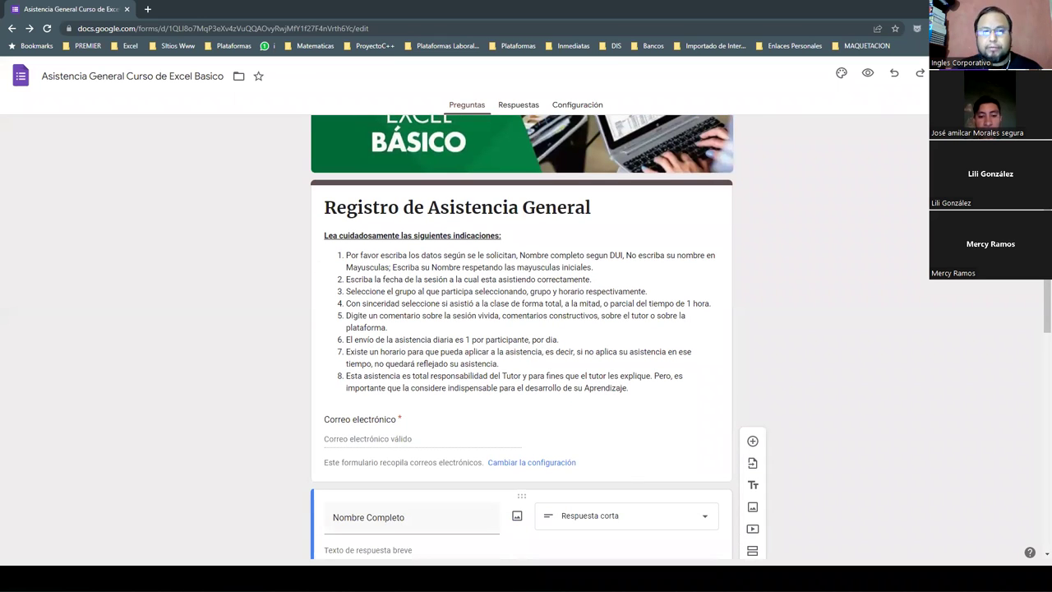
pyautogui.scroll(-4, 531, 338)
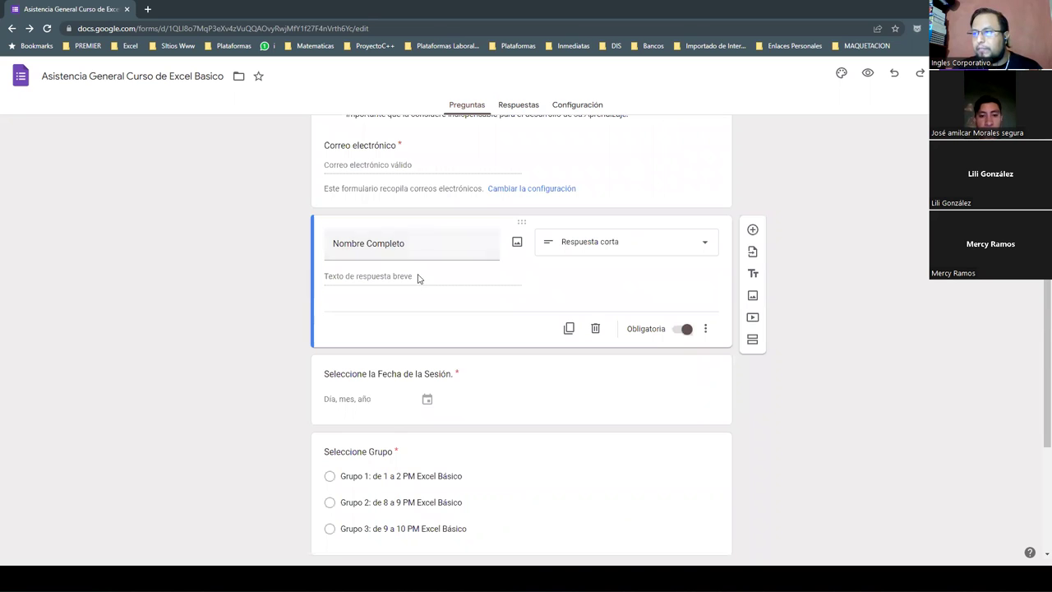
pyautogui.scroll(-2, 420, 284)
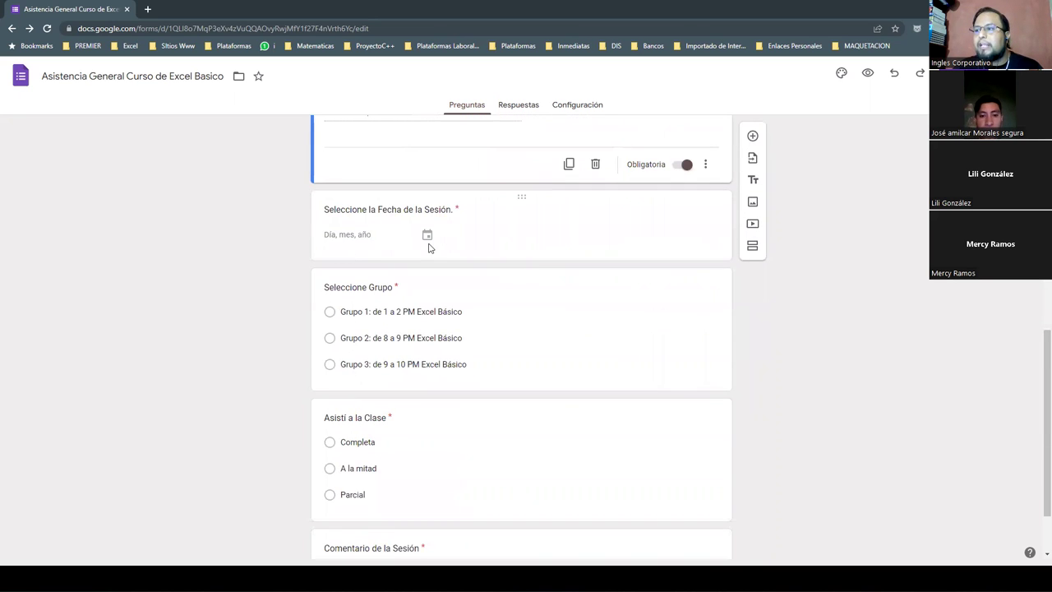
pyautogui.click(428, 239)
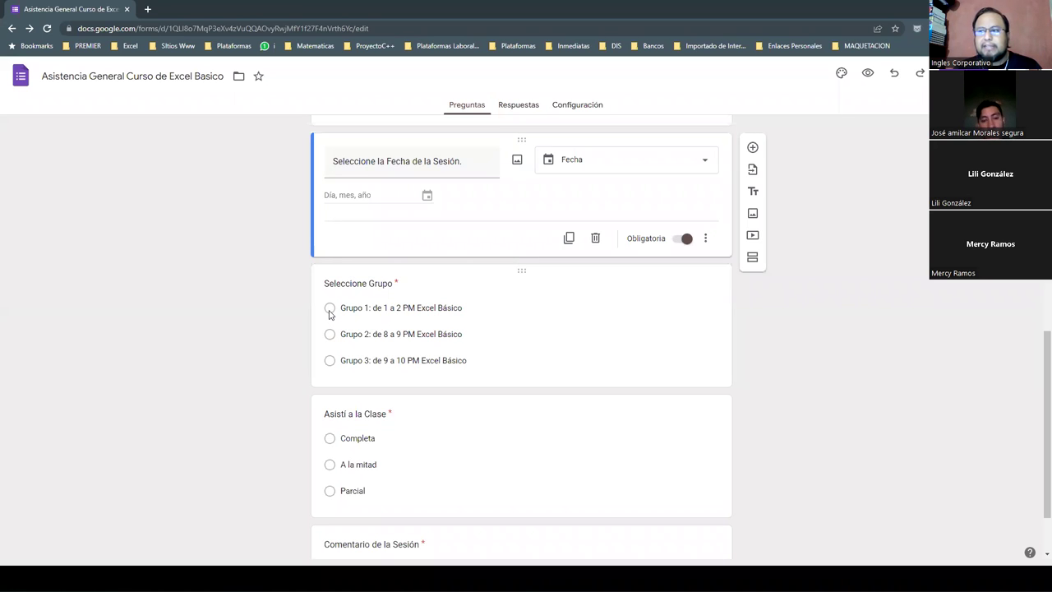
pyautogui.scroll(-2, 390, 312)
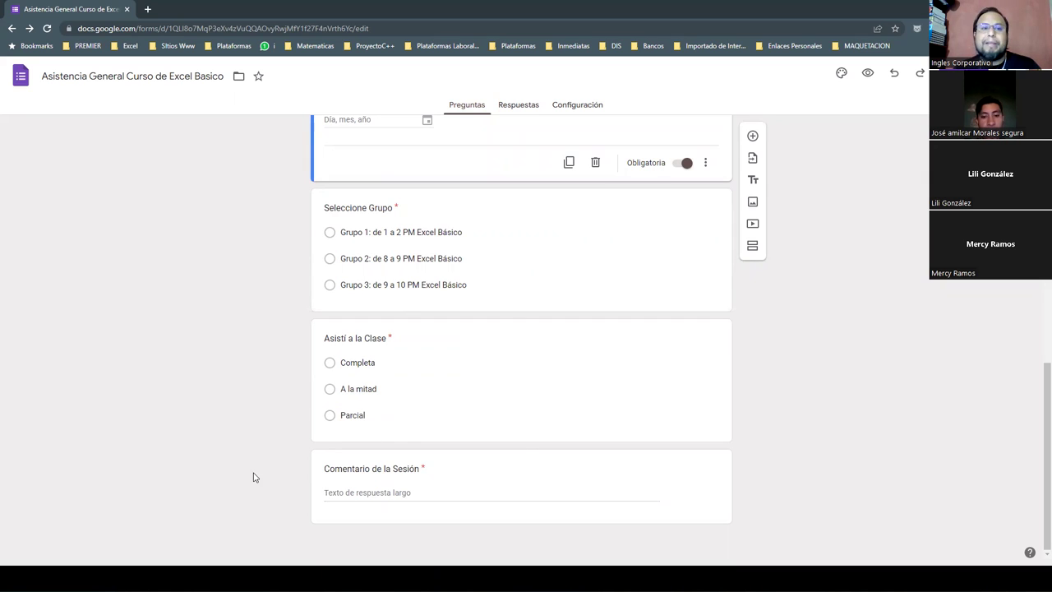
pyautogui.scroll(3, 342, 444)
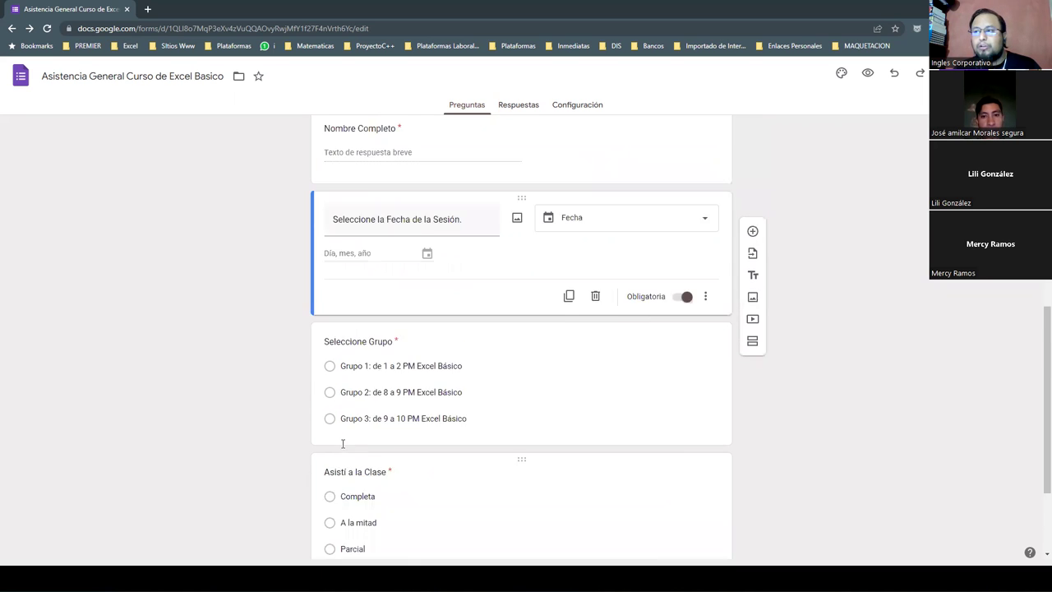
pyautogui.scroll(3, 343, 444)
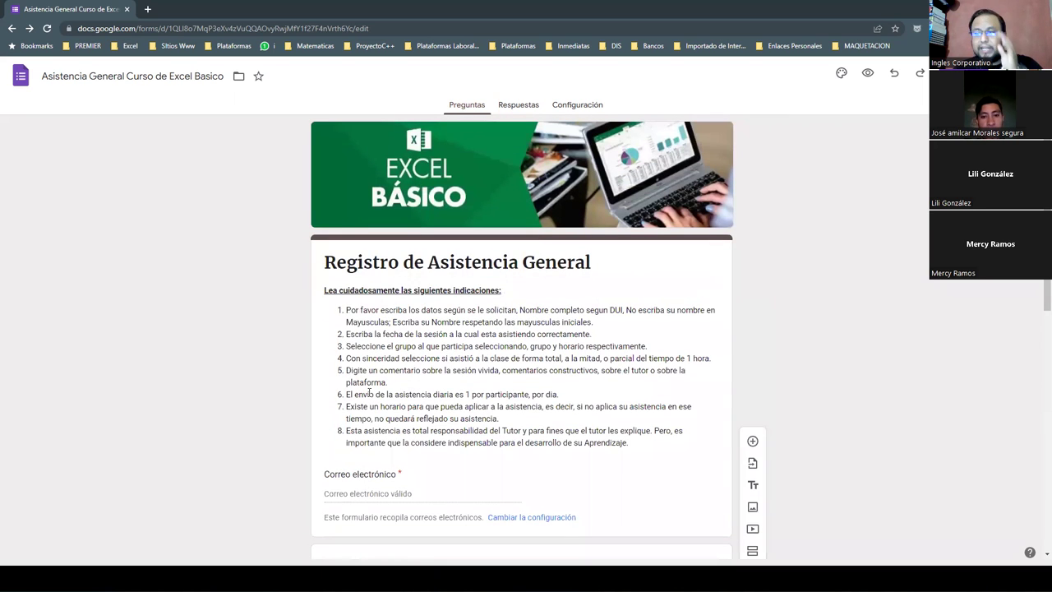
# Turn on 'Se aceptan respuestas' under Respuestas, then minimize Chrome to return to Excel
pyautogui.tripleClick(353, 309)
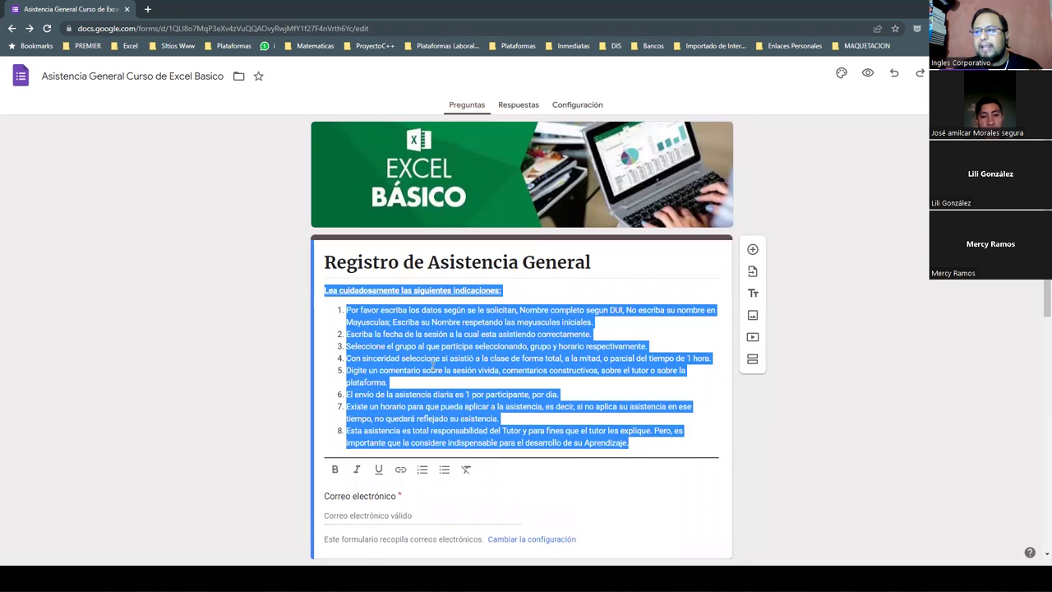
pyautogui.click(426, 370)
pyautogui.click(515, 104)
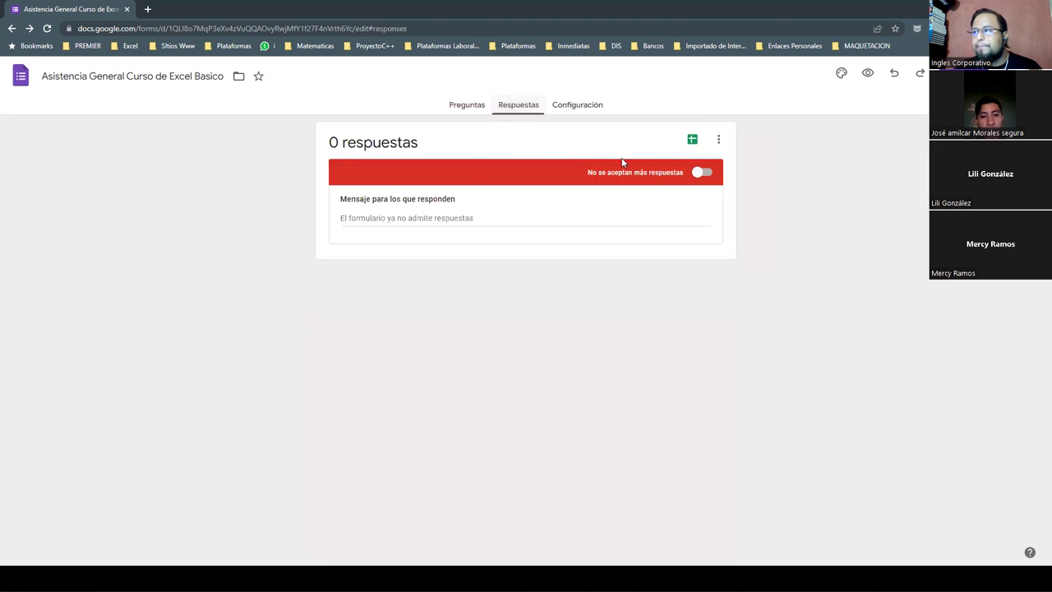
pyautogui.click(699, 172)
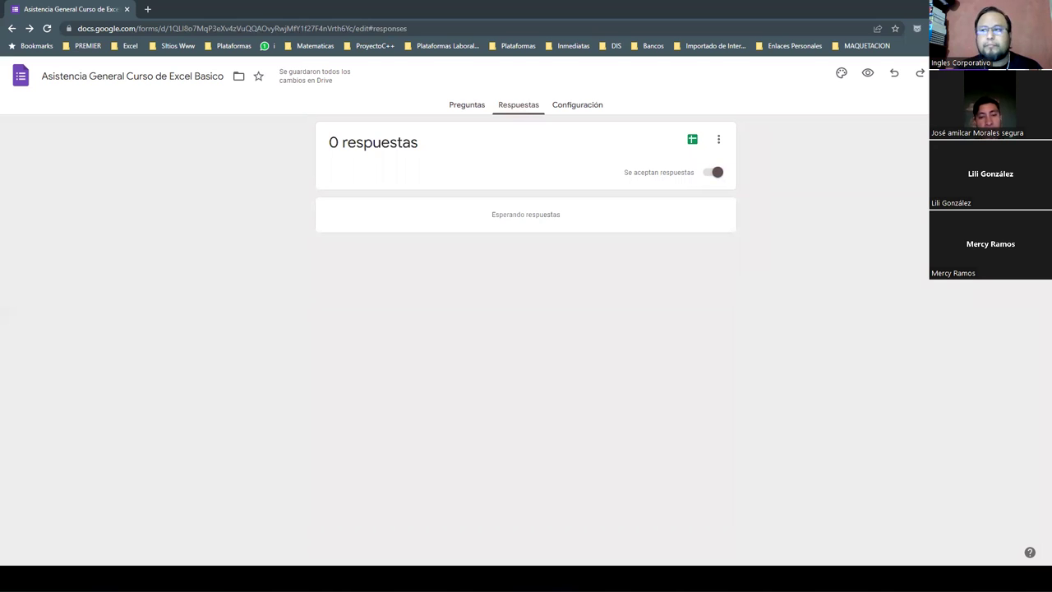
pyautogui.click(976, 8)
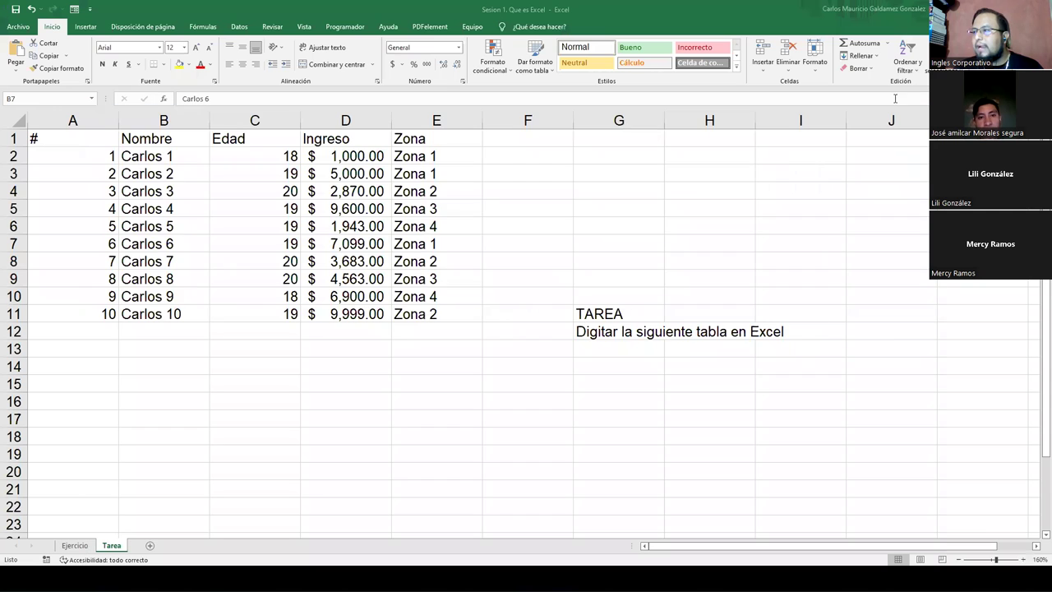
# Bring up the full-screen Genially presentation and advance to the 'Interactuar con Excel' slide
pyautogui.hotkey('alt', 'Tab')
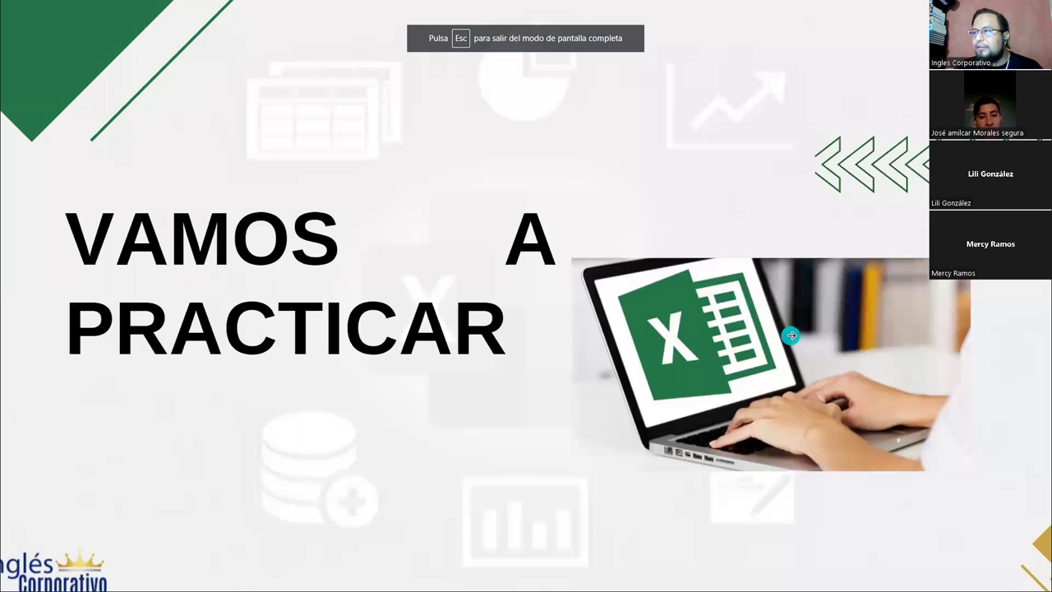
pyautogui.click(792, 333)
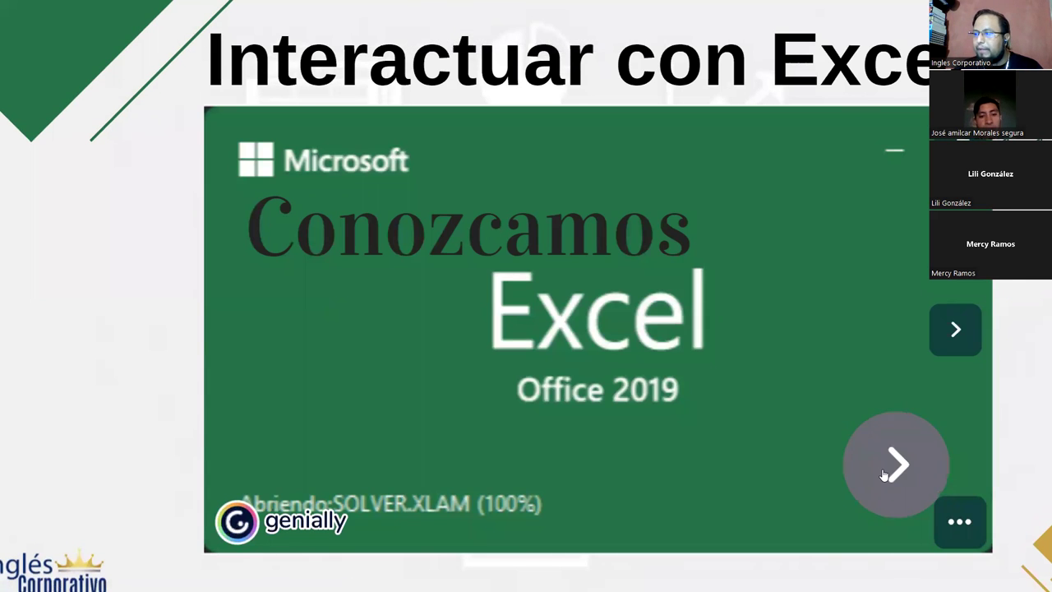
pyautogui.click(885, 473)
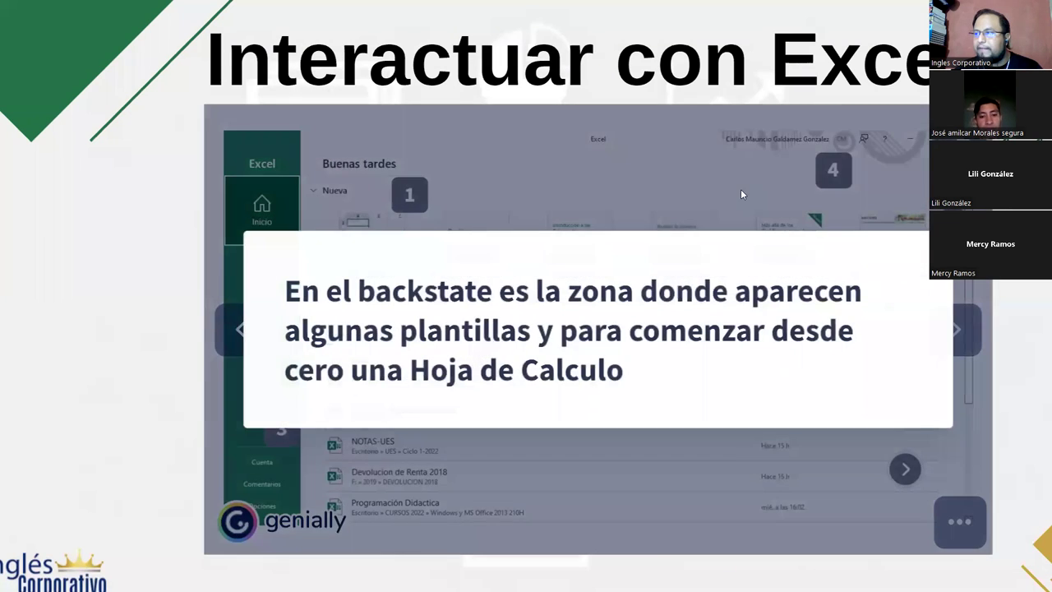
# Show and close the captions for marker 2 (recent files) and marker 4 (Microsoft account)
pyautogui.click(485, 362)
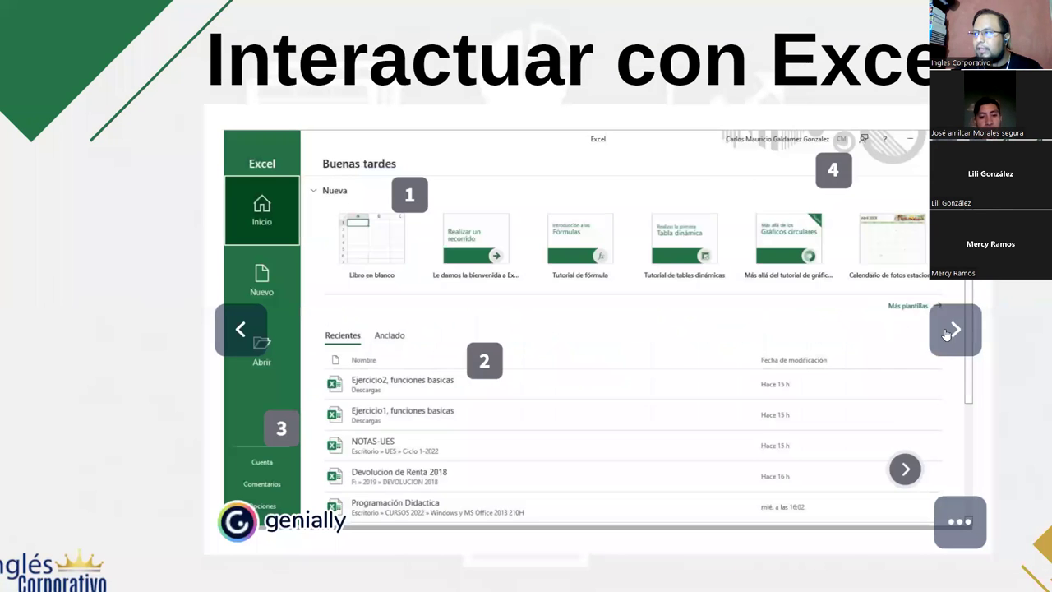
pyautogui.click(485, 362)
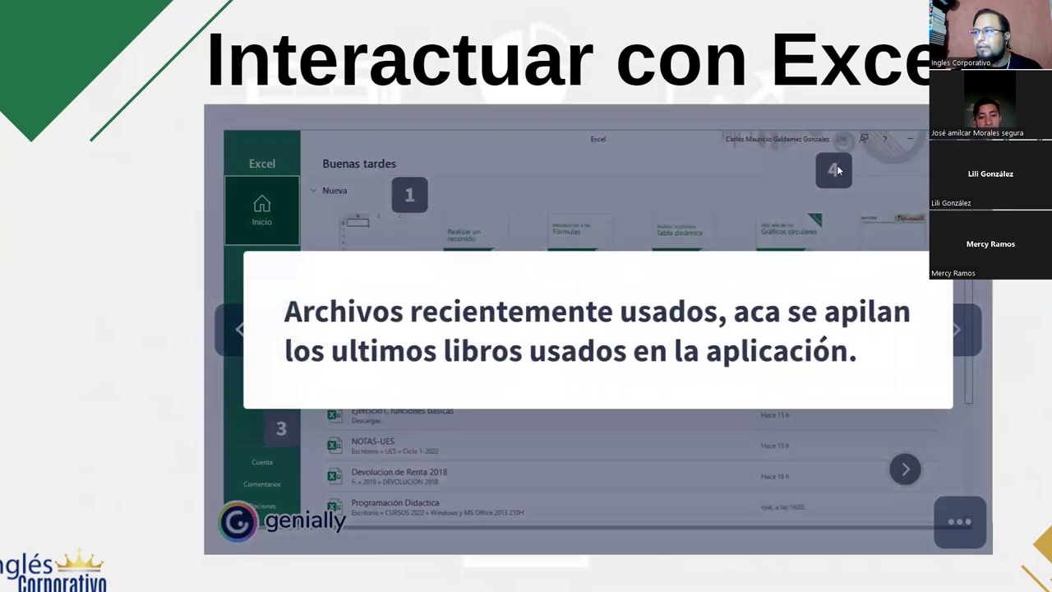
pyautogui.click(816, 173)
pyautogui.click(831, 176)
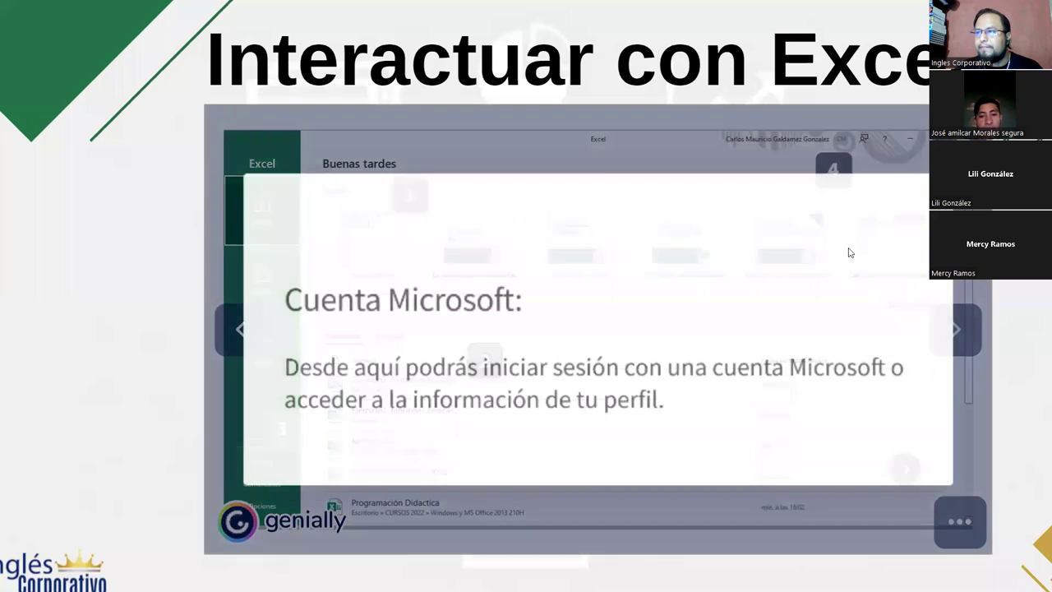
pyautogui.click(967, 397)
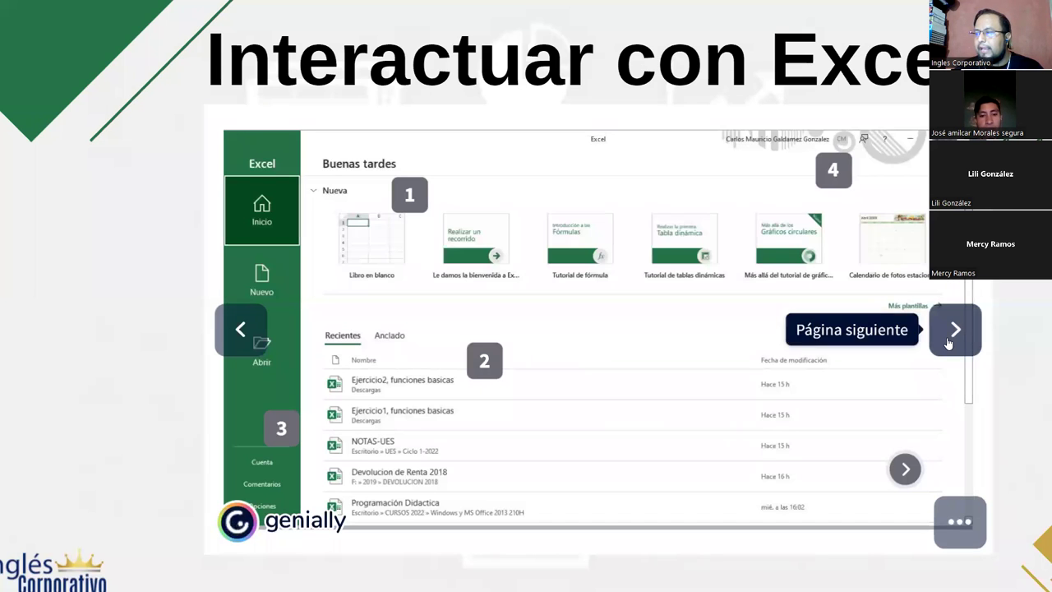